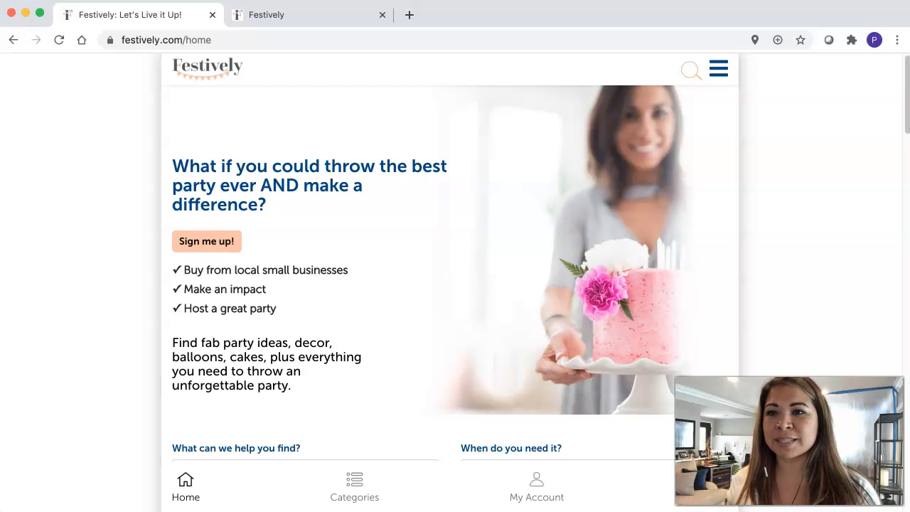
- Open the Vote with your Tastebuds election treats promotion from the Festively home page
scroll(145, 421, "down", 3)
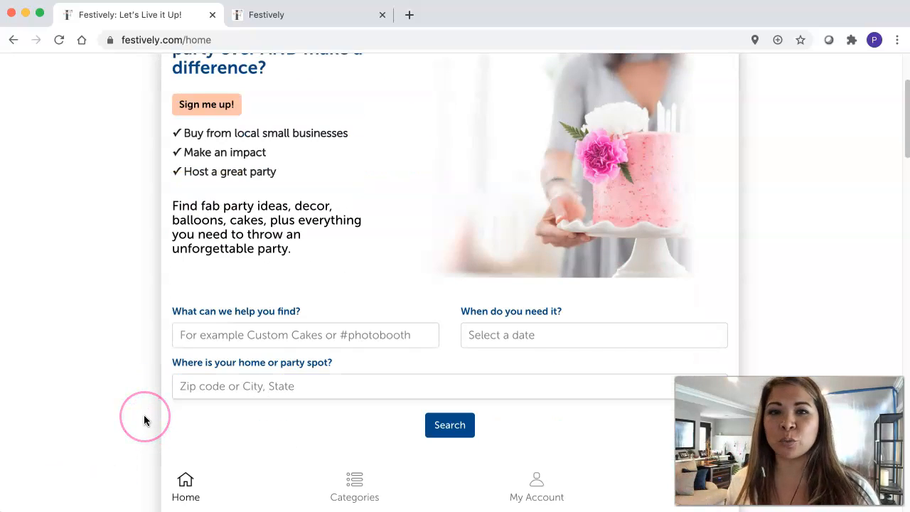
scroll(144, 420, "down", 1)
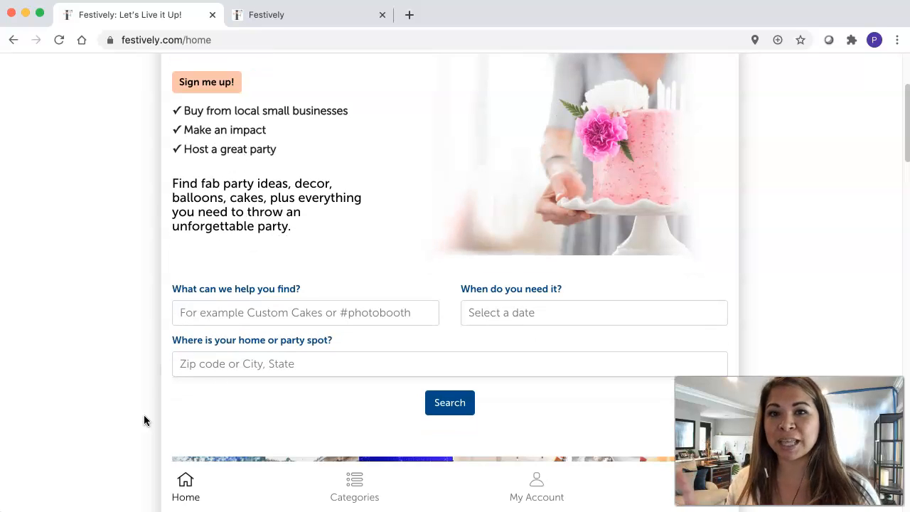
scroll(133, 400, "down", 3)
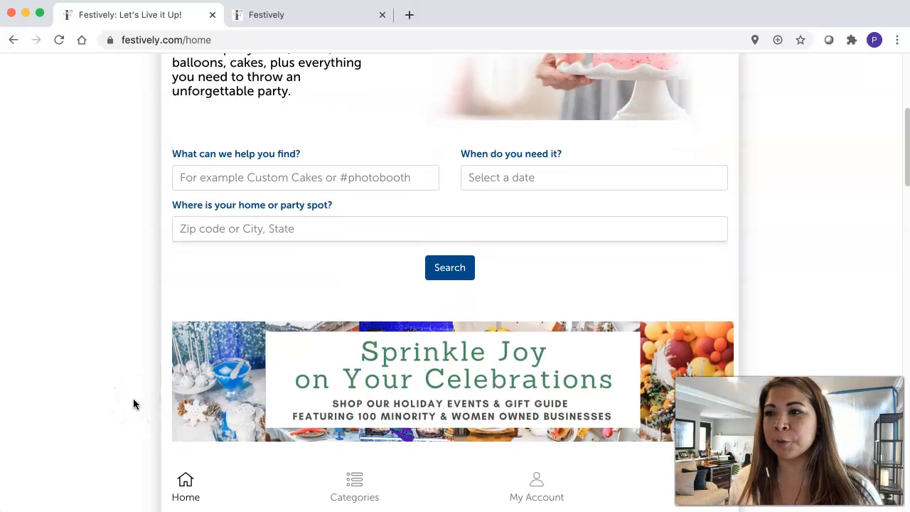
scroll(133, 404, "down", 2)
scroll(133, 404, "down", 3)
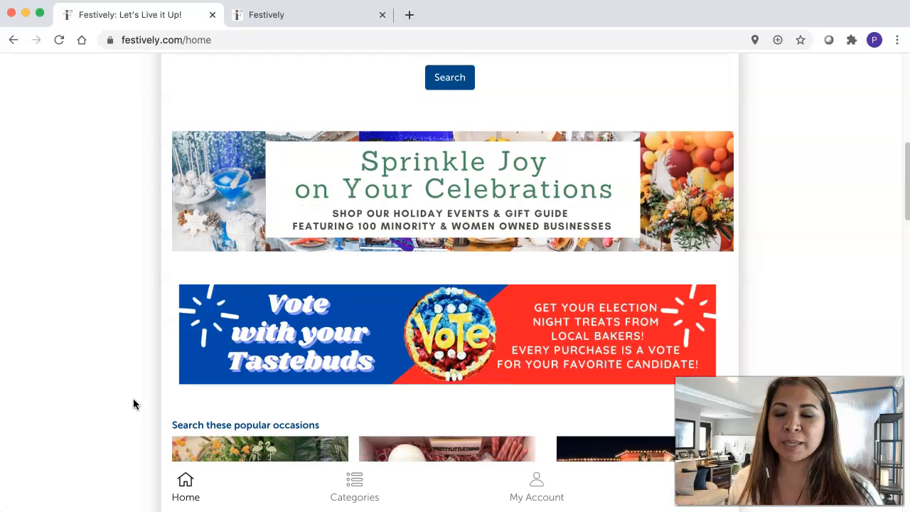
left_click(377, 353)
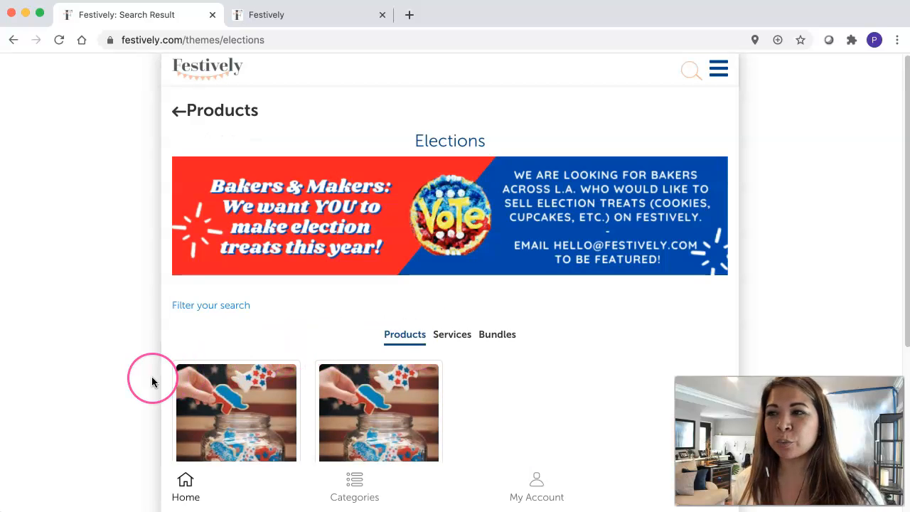
- Look over the Elections product listings and return to the home page
scroll(152, 382, "down", 2)
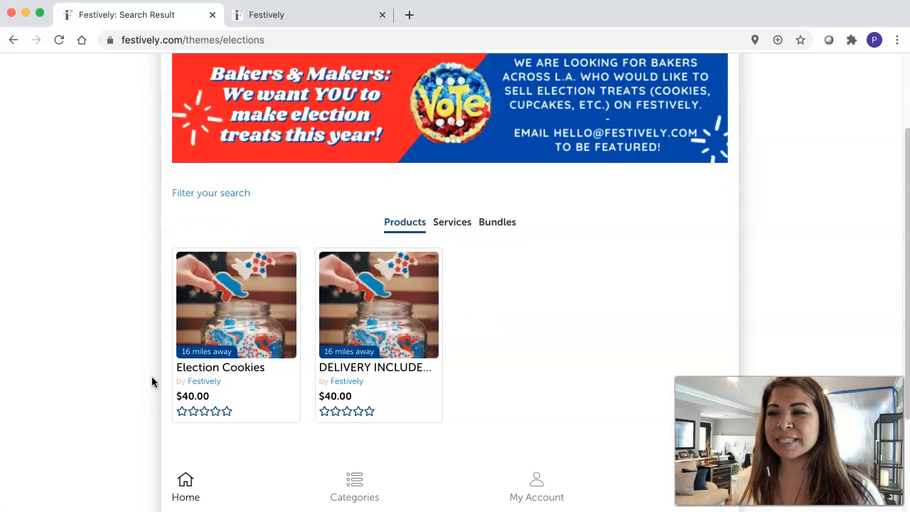
scroll(152, 377, "down", 1)
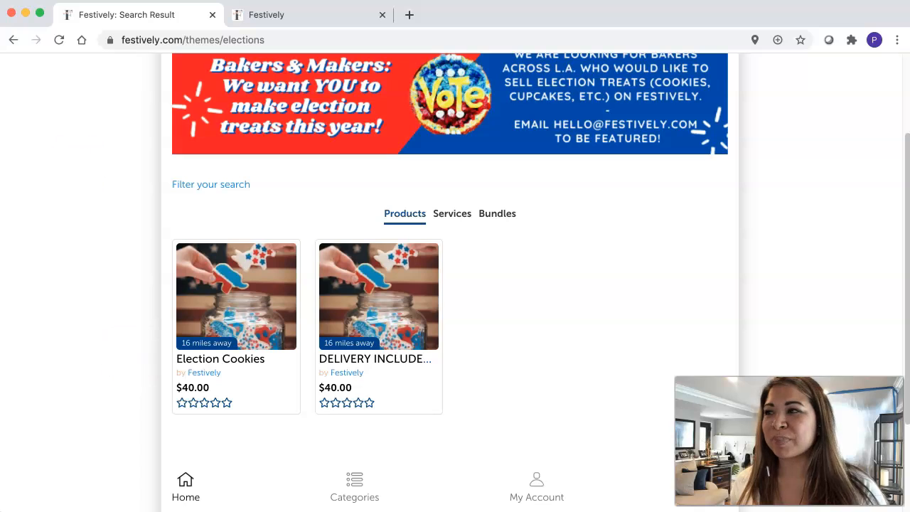
left_click(14, 40)
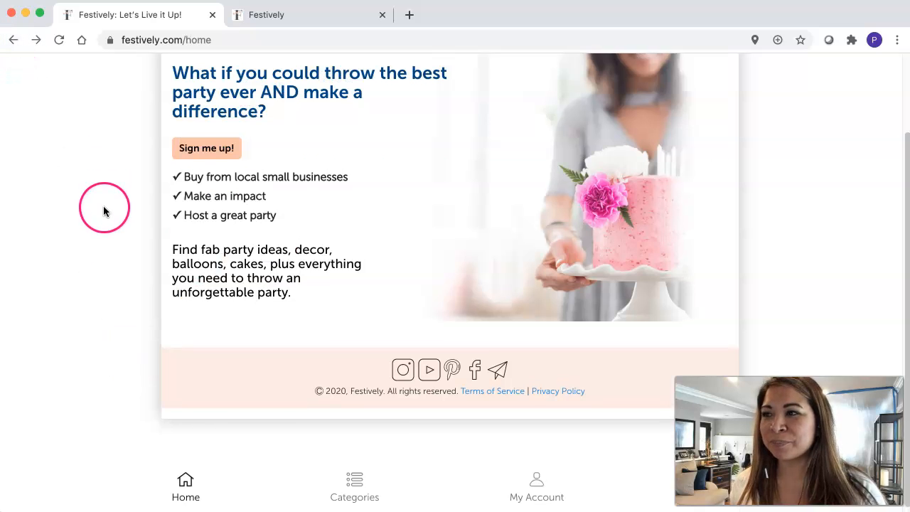
scroll(105, 212, "up", 2)
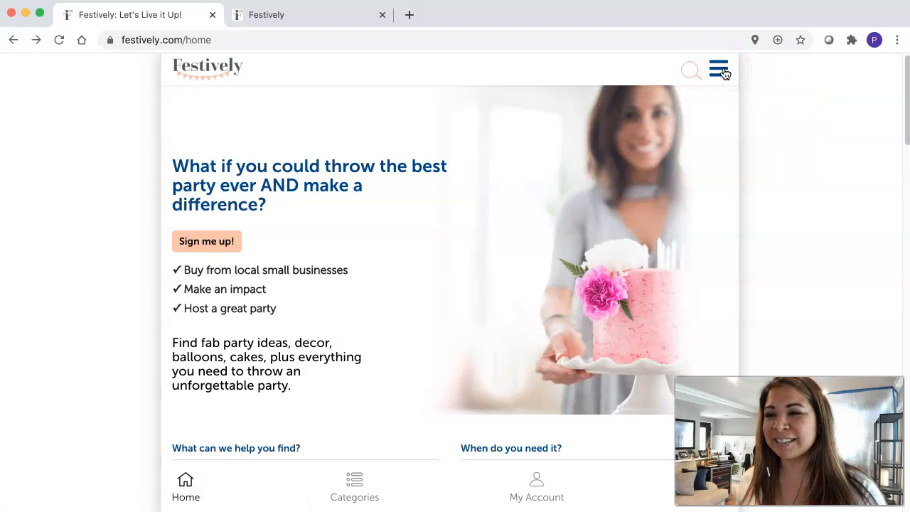
- Open the new customer registration form by way of the guest login dialog
left_click(720, 70)
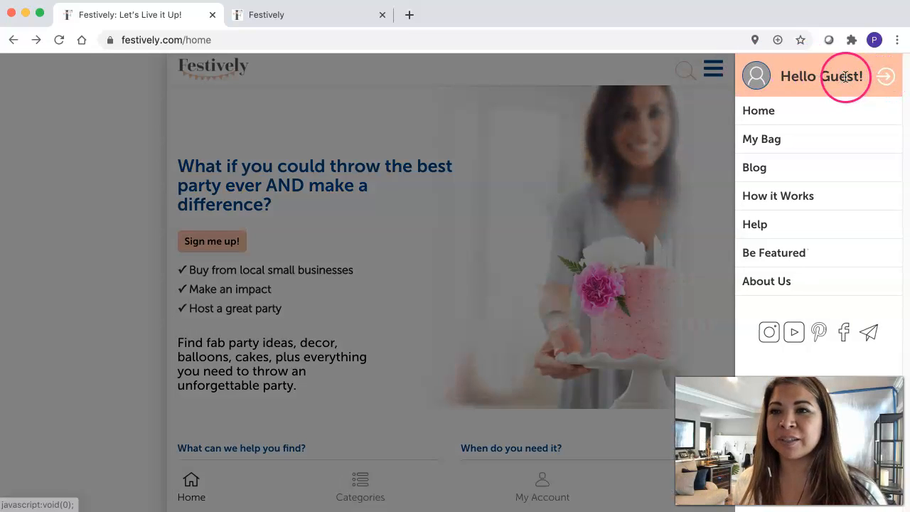
left_click(886, 79)
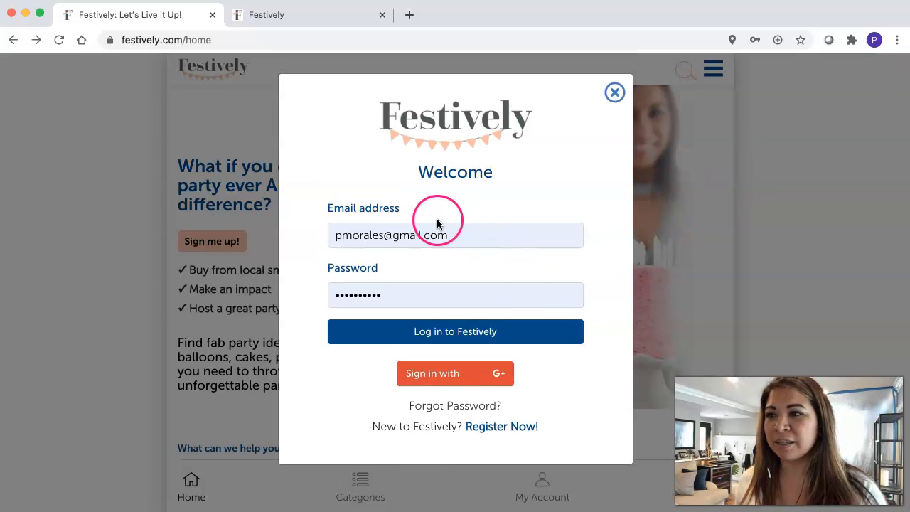
left_click(502, 427)
- Fill in the registration form's name and email by signing up with the festively.com Google account
scroll(295, 387, "down", 2)
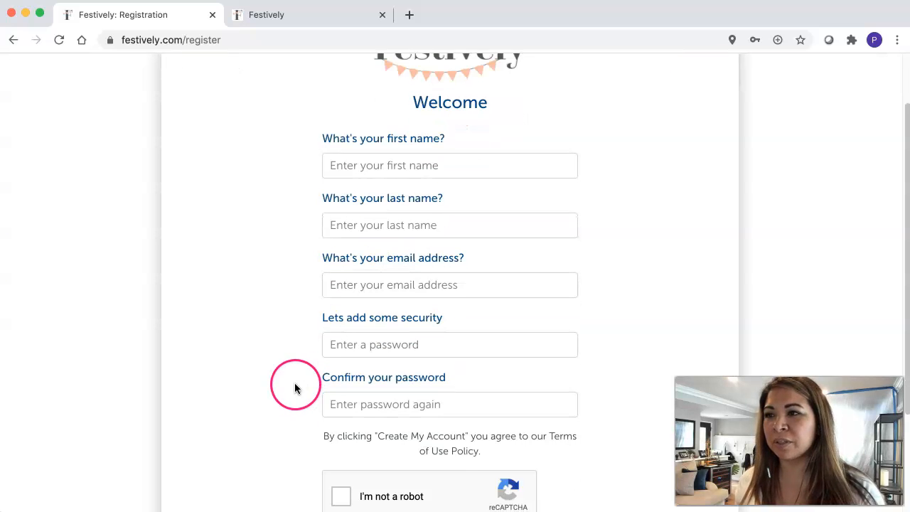
scroll(430, 362, "down", 3)
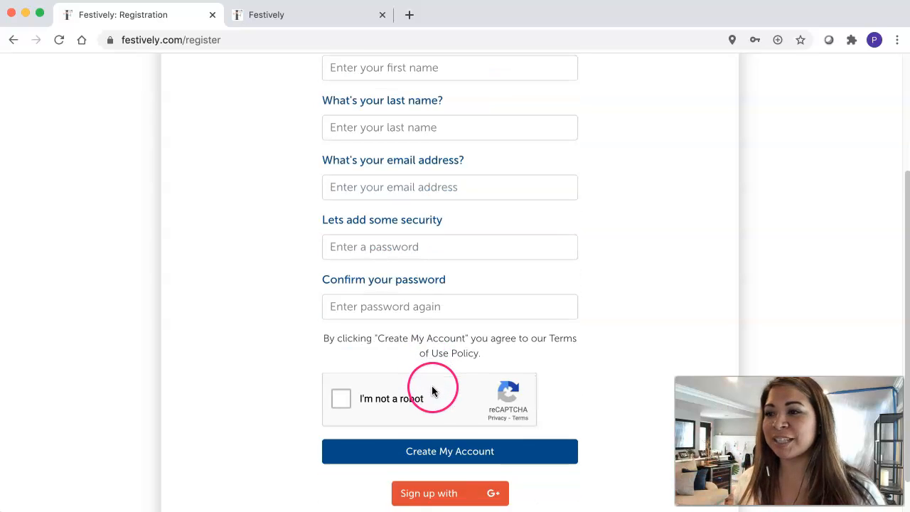
scroll(433, 390, "down", 1)
left_click(454, 482)
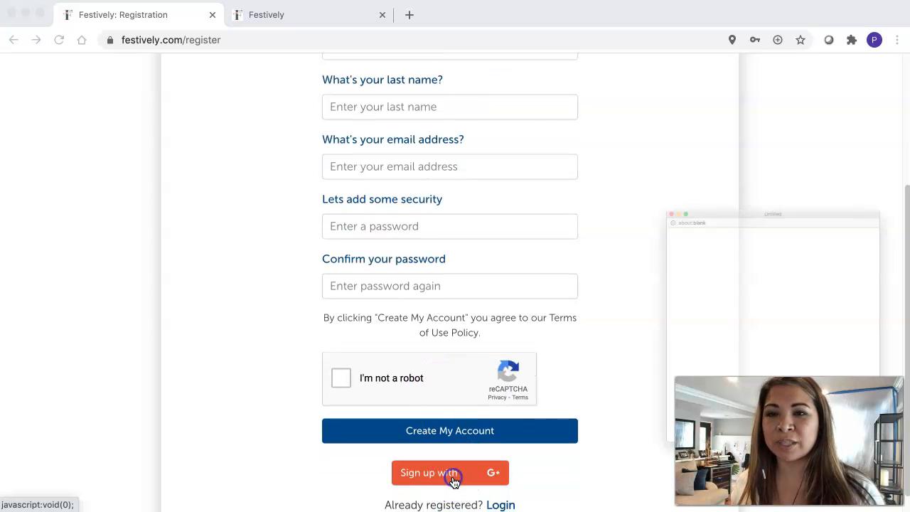
left_click_drag(687, 103, 597, 39)
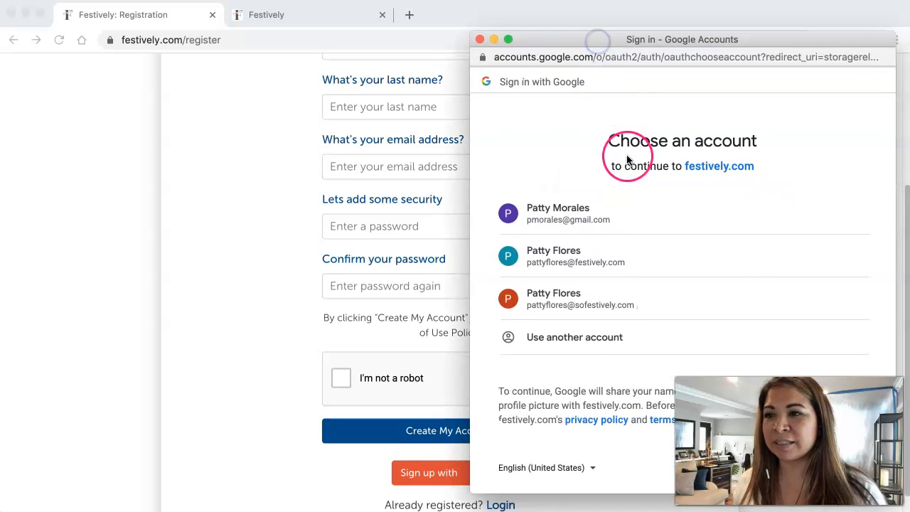
left_click(691, 256)
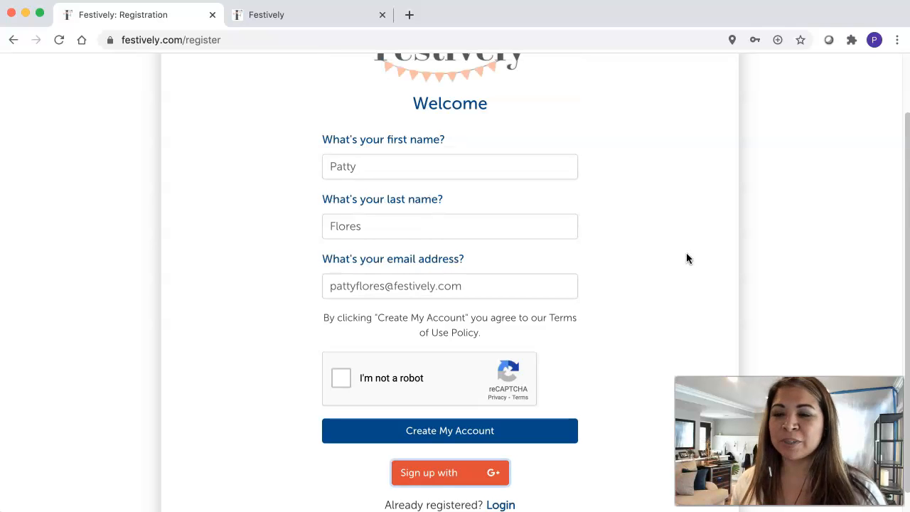
scroll(687, 254, "up", 1)
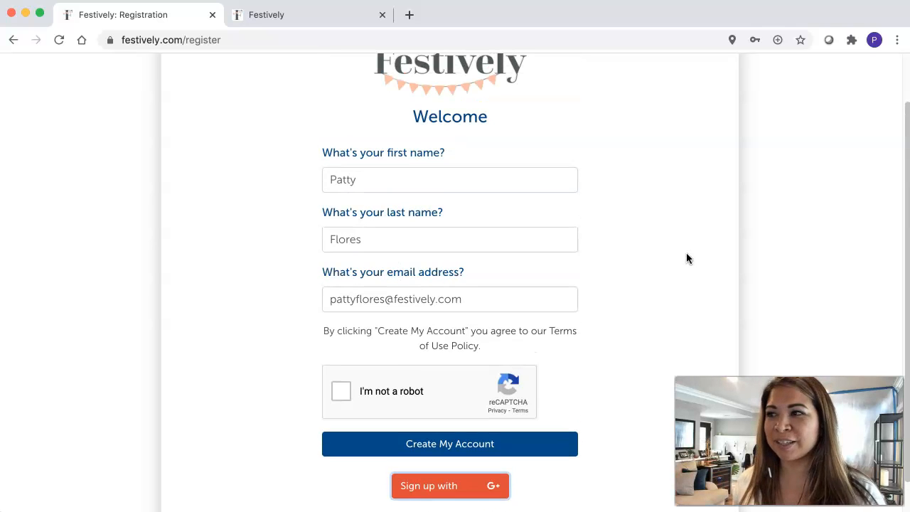
- Switch from registration to login and log in to the existing Festively customer account
scroll(576, 218, "down", 3)
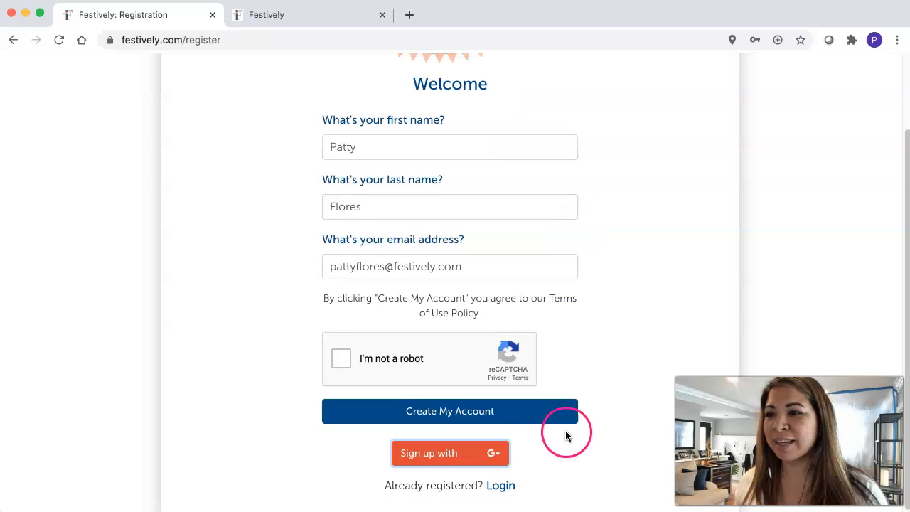
left_click(502, 486)
left_click(549, 339)
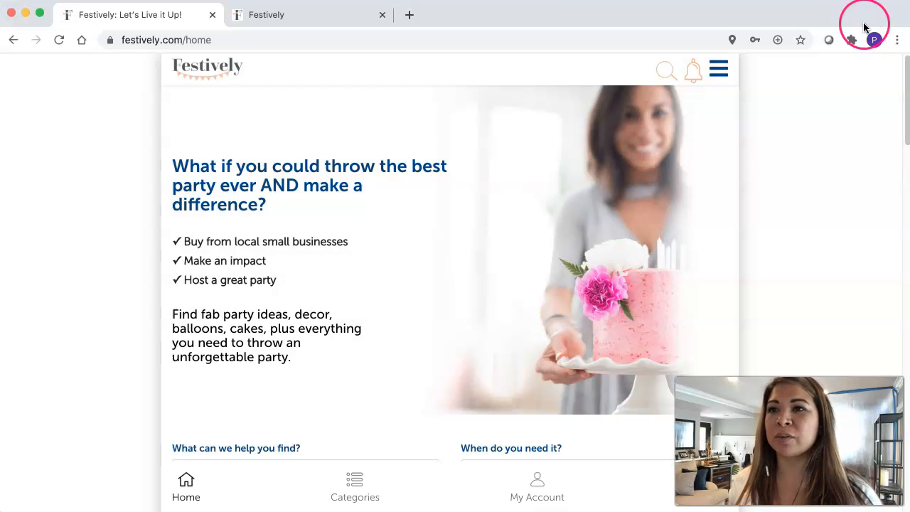
- Collapse the My Festively menu section, view the Love Fest page, and return to the home page
left_click(717, 71)
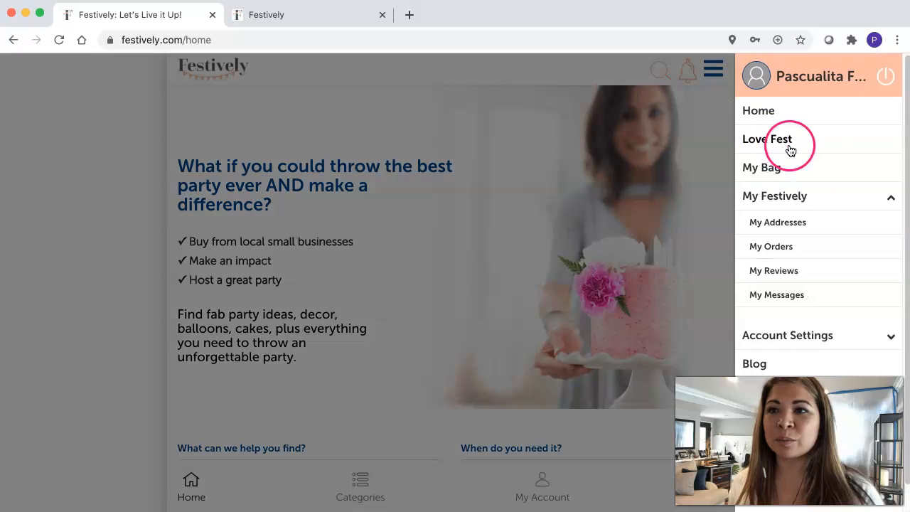
left_click(890, 200)
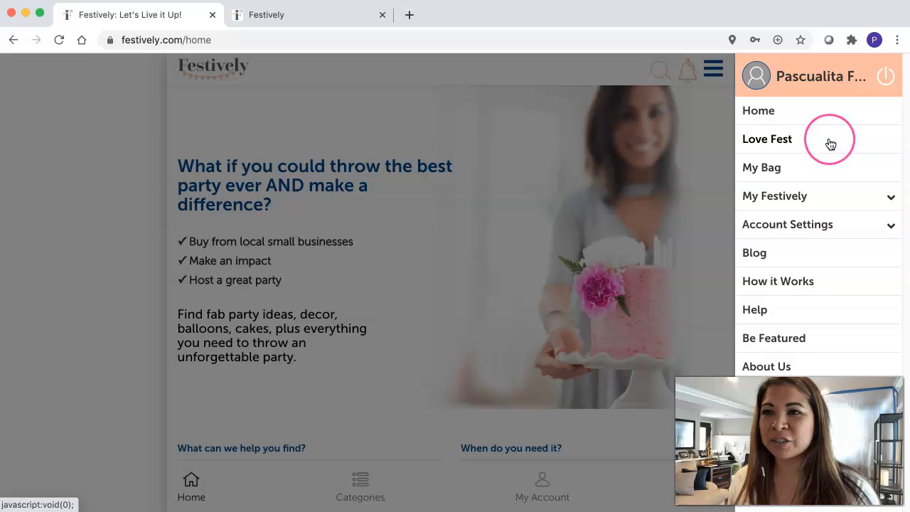
left_click(830, 141)
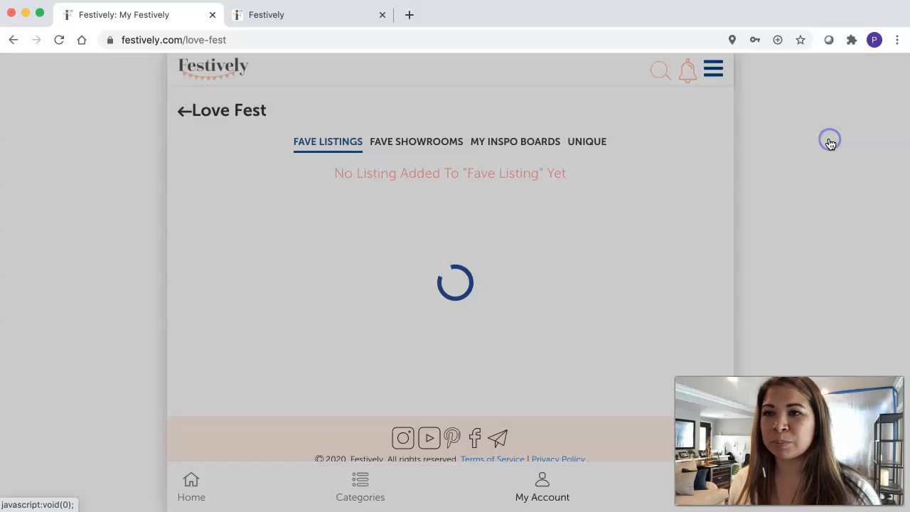
left_click(13, 39)
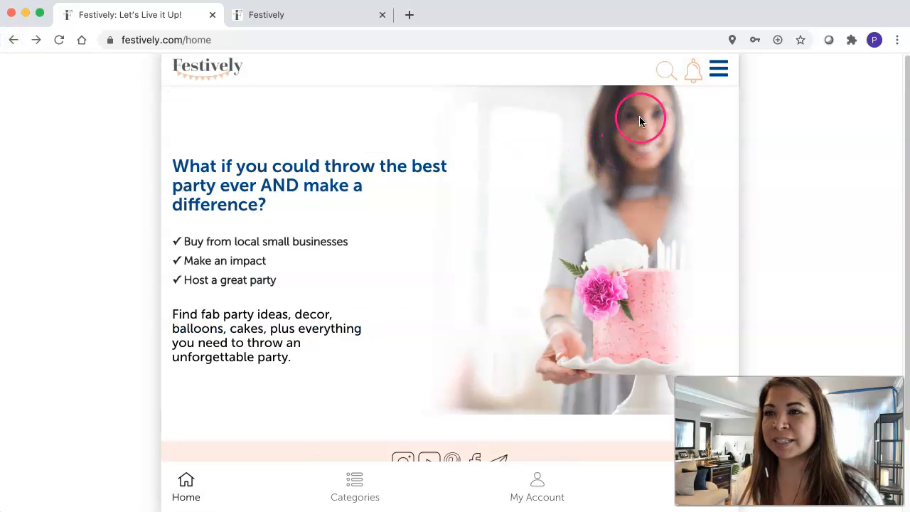
- Open the How it Works page and examine its introduction, audience links and welcome video
left_click(718, 68)
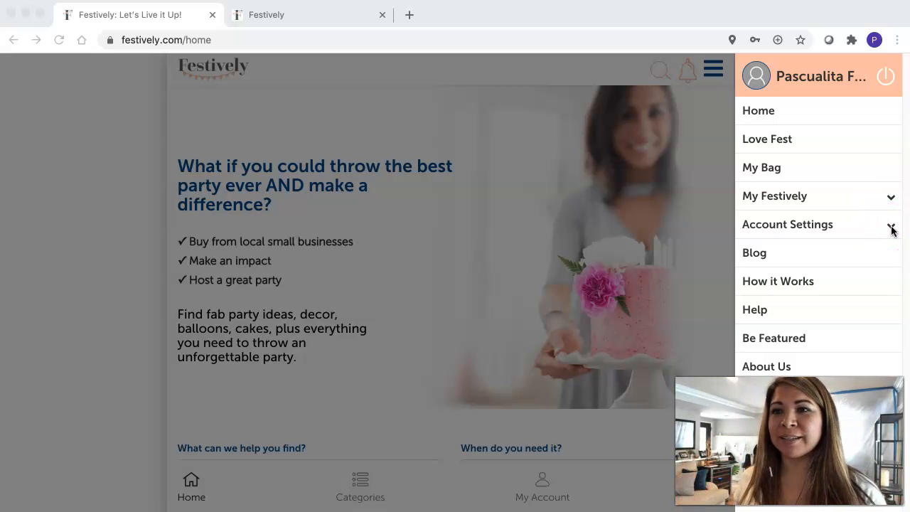
left_click(791, 282)
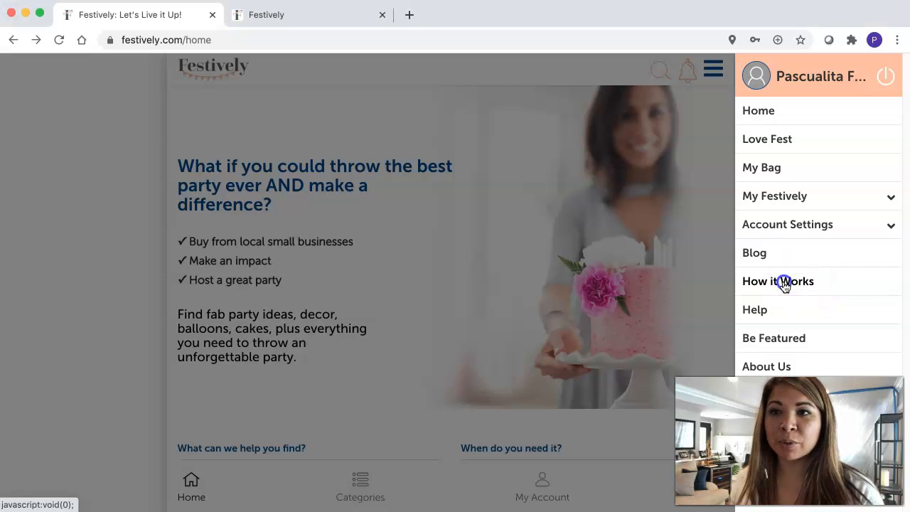
left_click(784, 282)
scroll(533, 276, "down", 2)
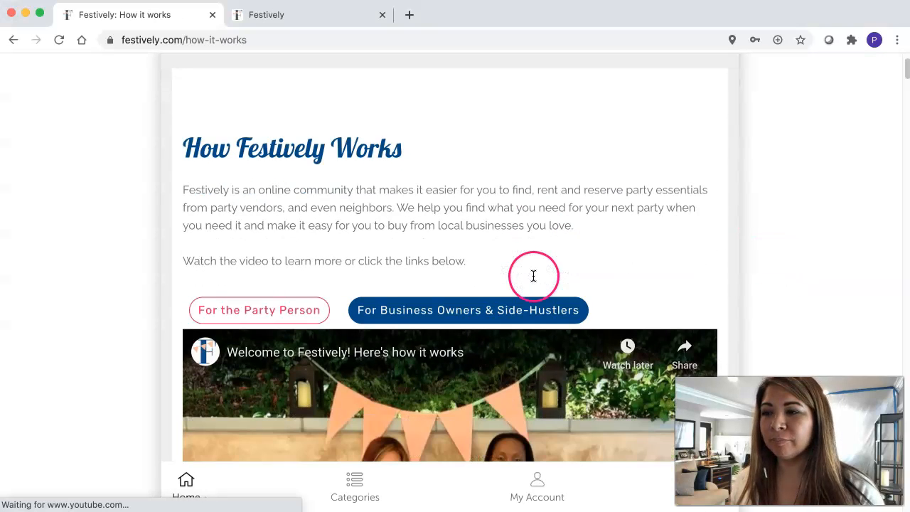
scroll(545, 214, "down", 3)
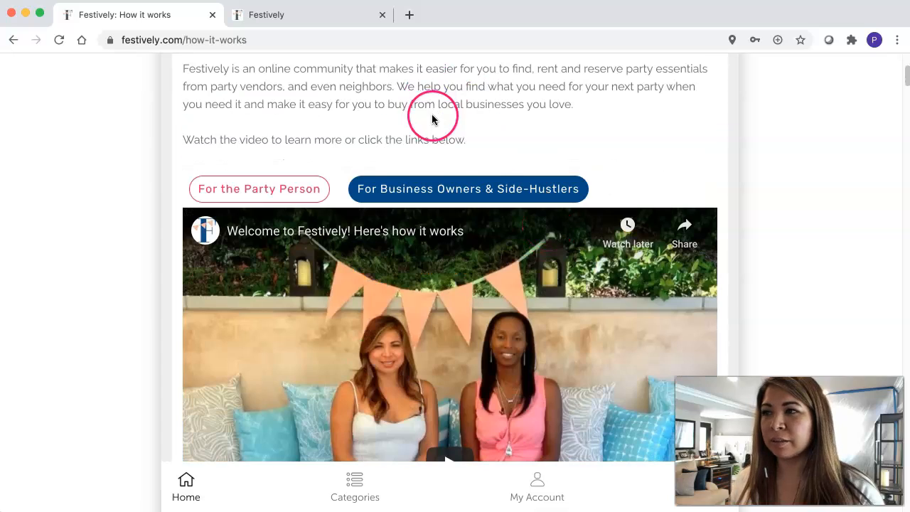
scroll(494, 161, "down", 1)
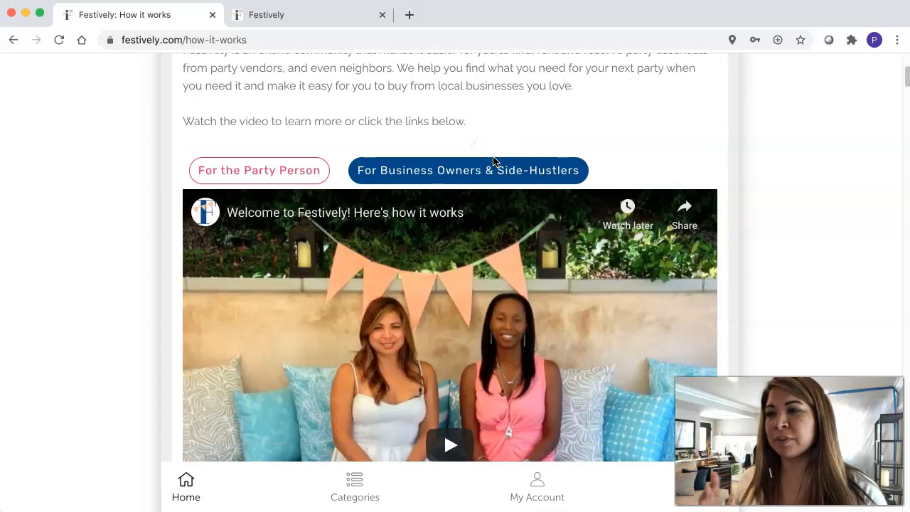
- Go to the For Business Owners & Side-Hustlers section and read its description
left_click(462, 174)
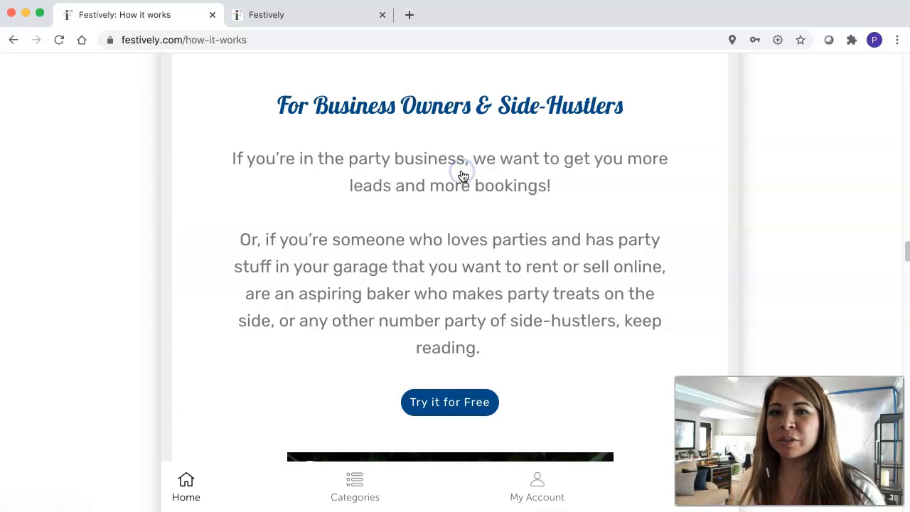
left_click(508, 230)
scroll(508, 229, "down", 5)
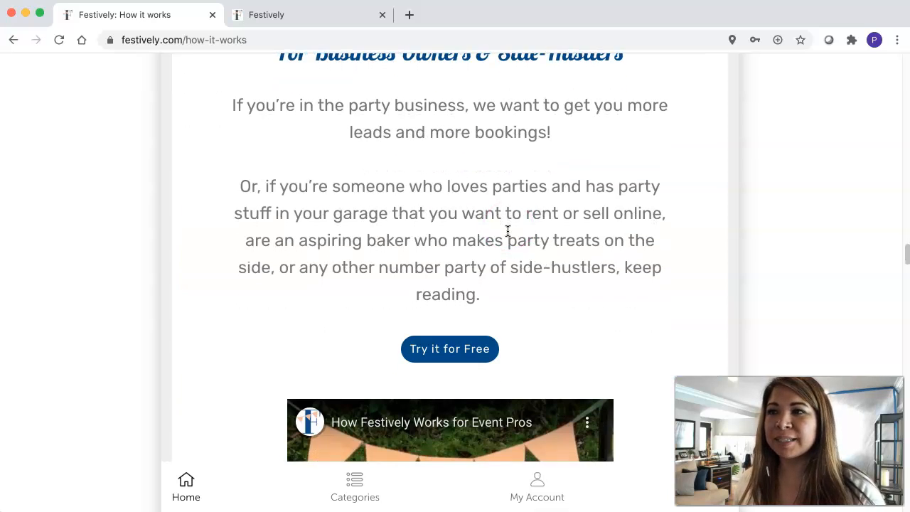
scroll(508, 231, "down", 3)
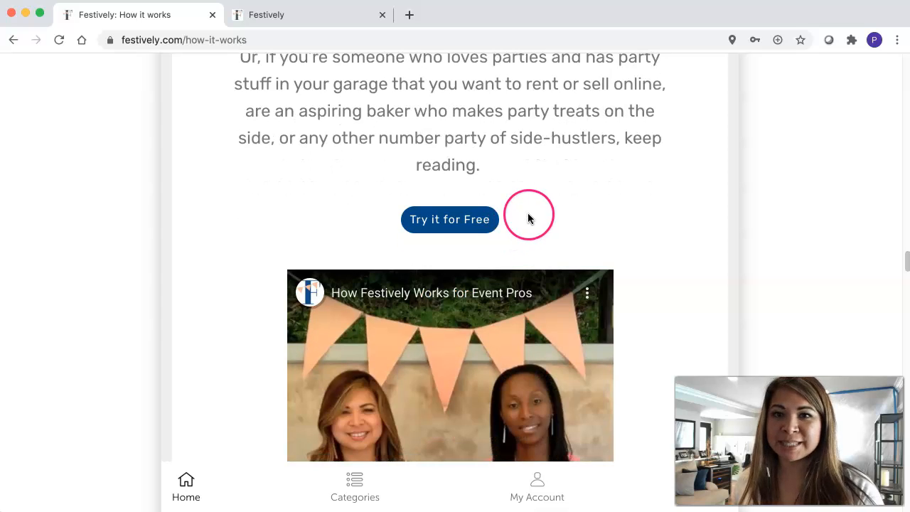
- Open the business site through the Try it for Free offer and log in to the business account
left_click(476, 223)
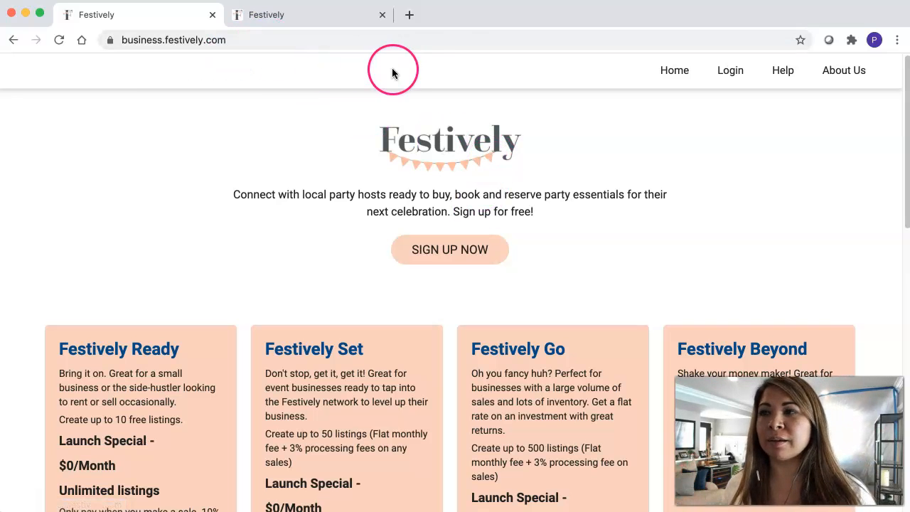
left_click(734, 74)
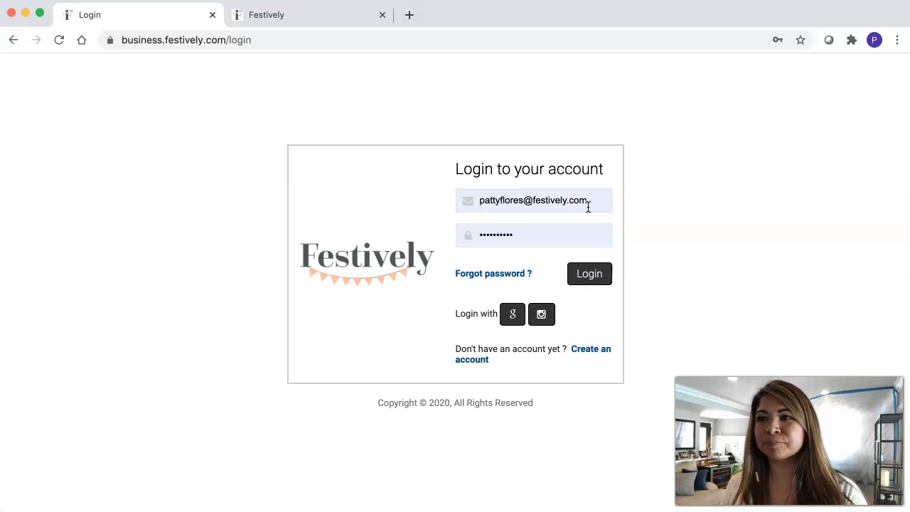
left_click(599, 281)
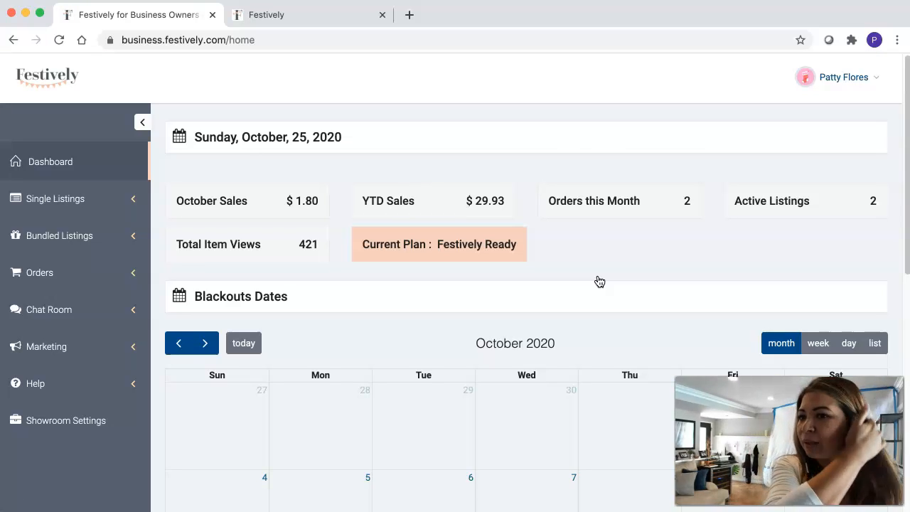
left_click(591, 259)
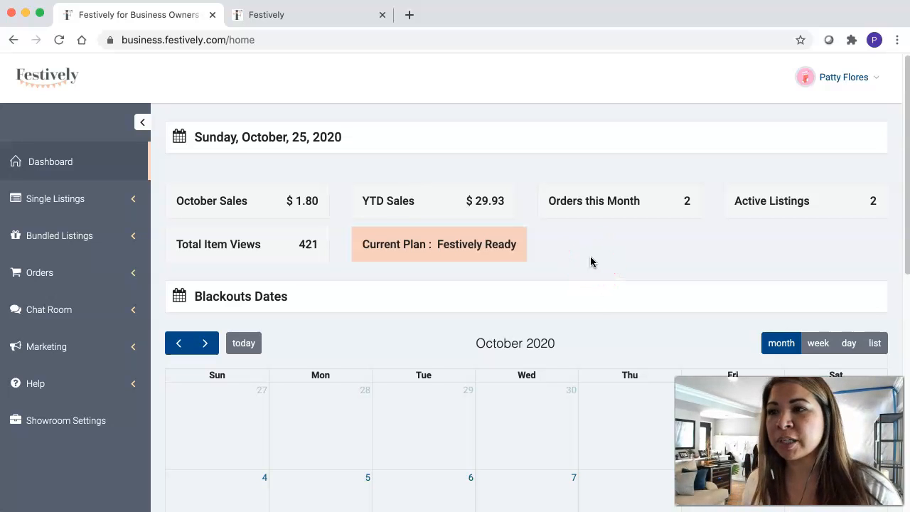
- Examine the dashboard's sales and order summary, current plan, and the booked items in the October 2020 Blackouts Dates calendar
scroll(591, 262, "down", 1)
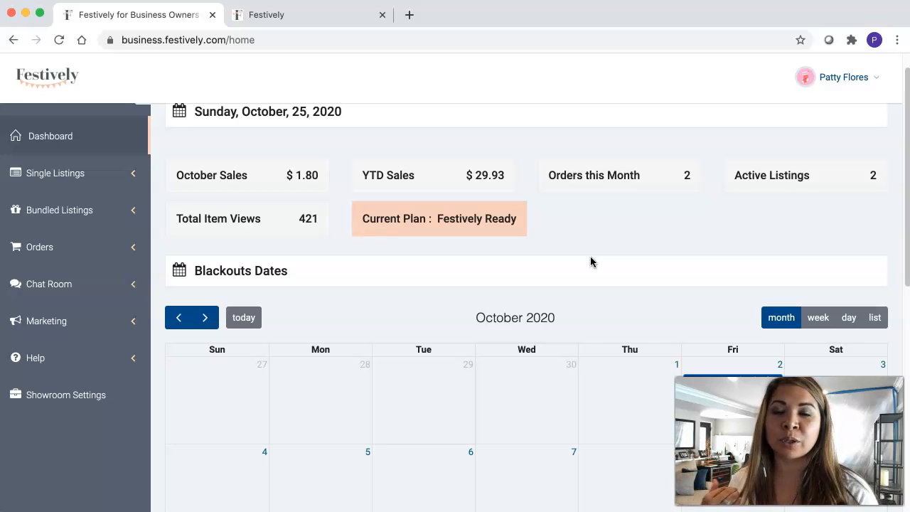
left_click(530, 274)
scroll(530, 274, "up", 1)
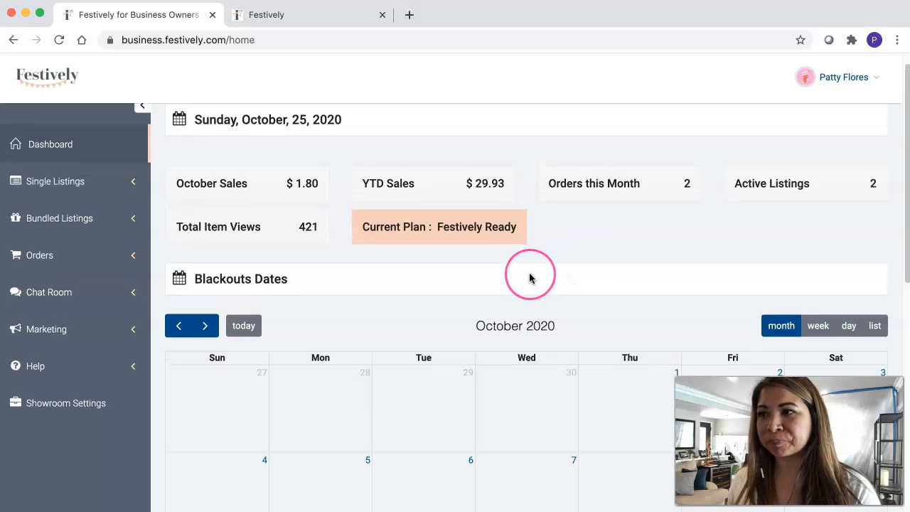
left_click(515, 262)
left_click(474, 237)
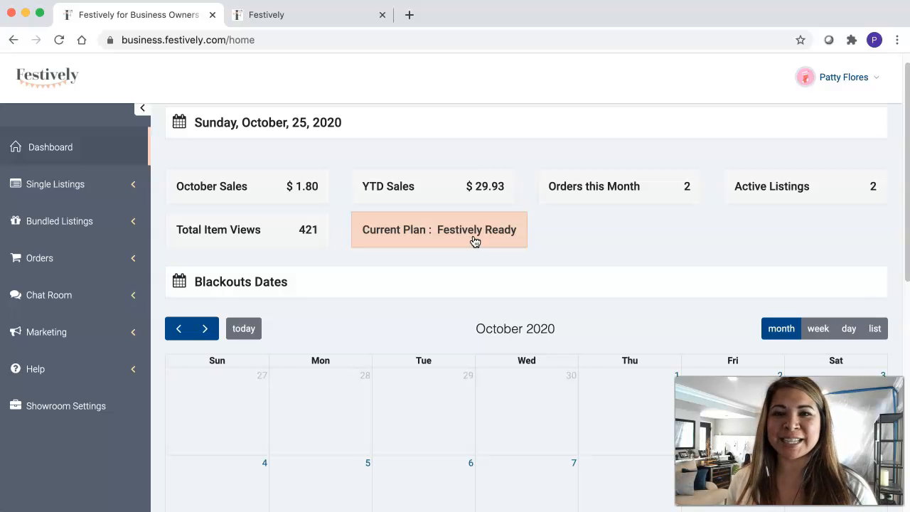
scroll(597, 305, "down", 3)
scroll(597, 305, "down", 2)
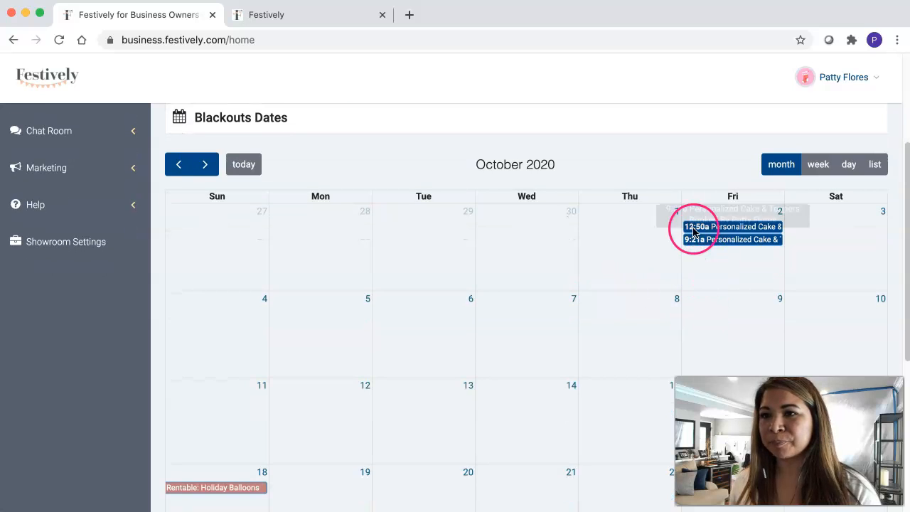
scroll(722, 345, "down", 1)
scroll(704, 340, "up", 3)
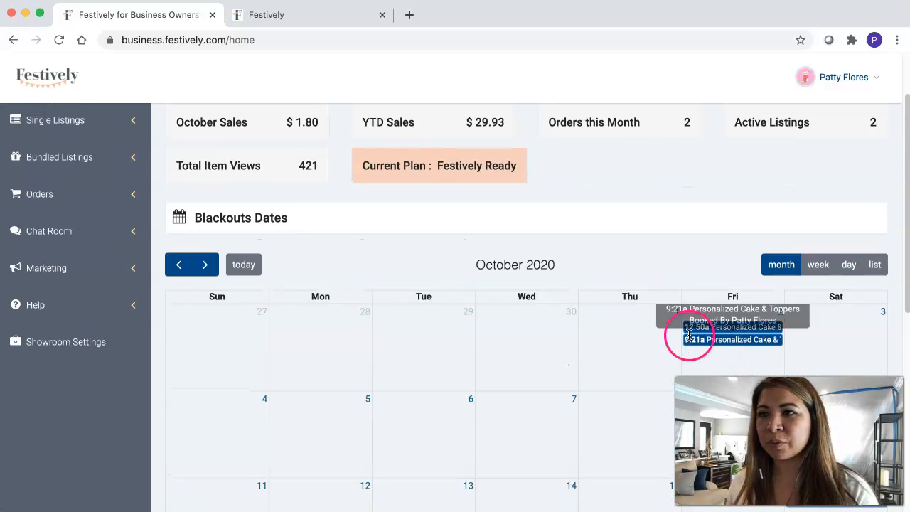
scroll(413, 340, "up", 2)
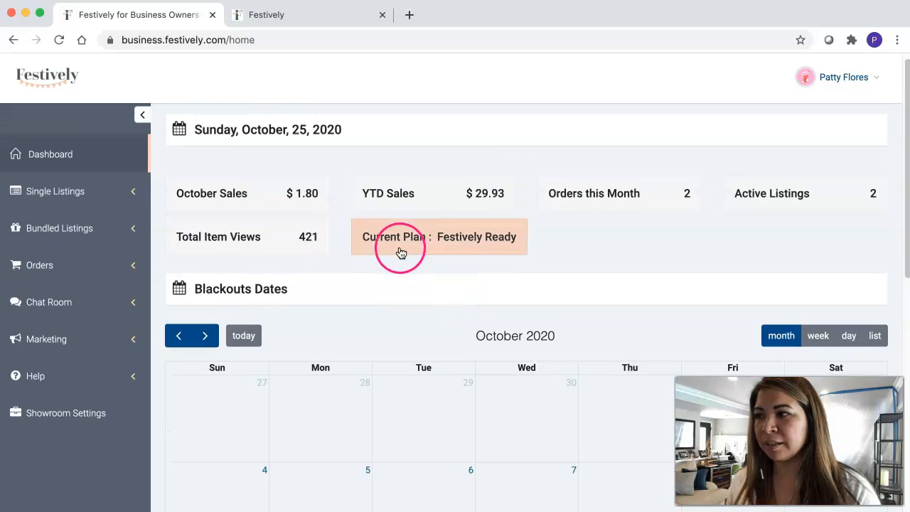
- Open the orders list and review the full details of the order booked on Oct 2, 2020 at 9:21 am
left_click(90, 268)
scroll(89, 268, "down", 1)
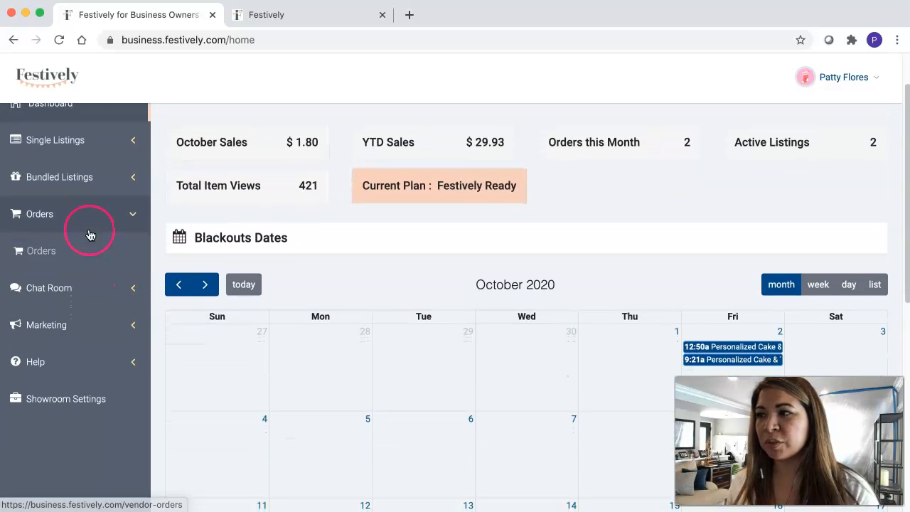
left_click(78, 248)
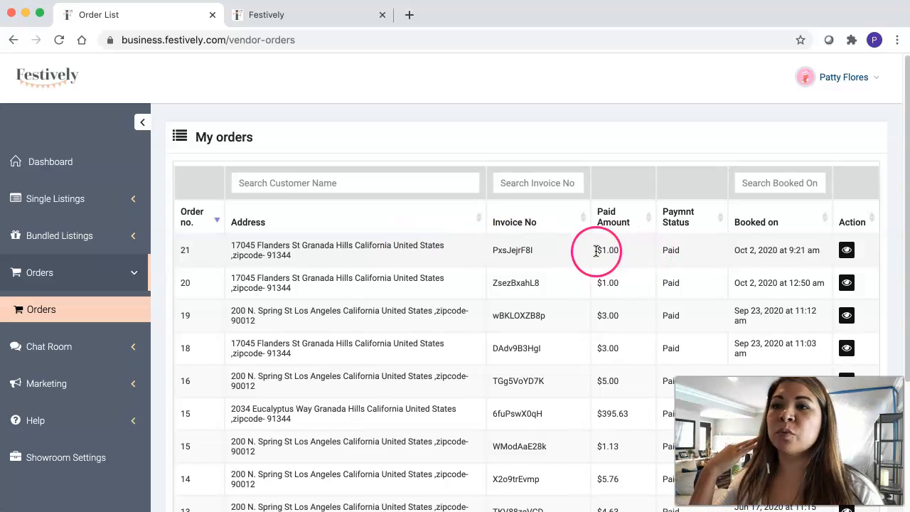
left_click(847, 252)
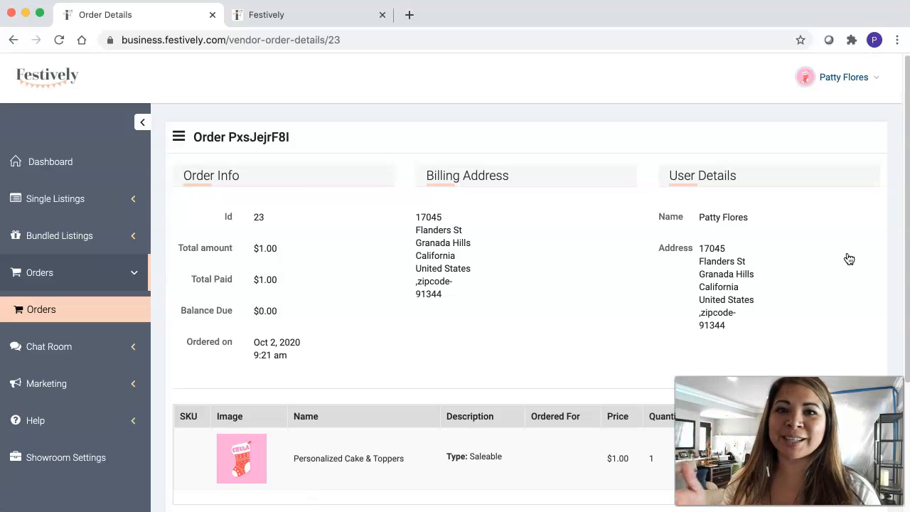
scroll(602, 297, "down", 1)
scroll(602, 299, "down", 4)
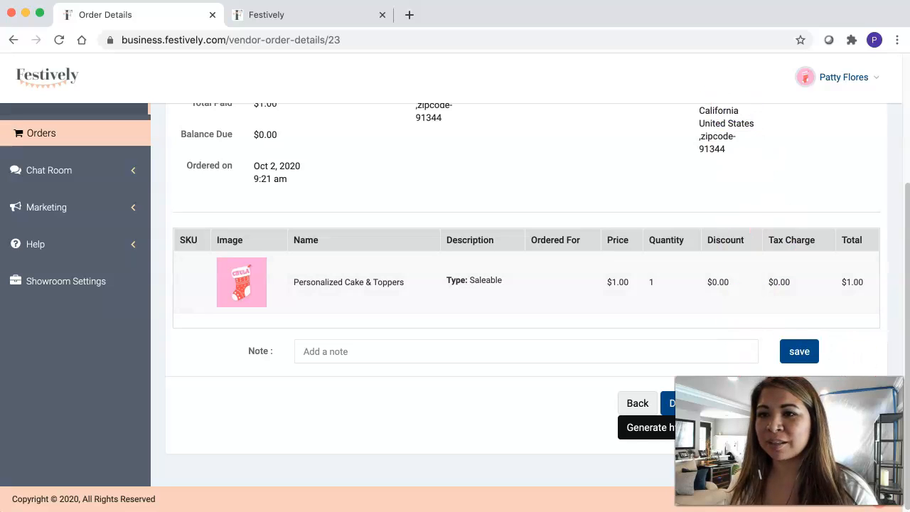
- Generate the HTML invoice for this order and review it from the billing details down to the balance due
left_click(649, 429)
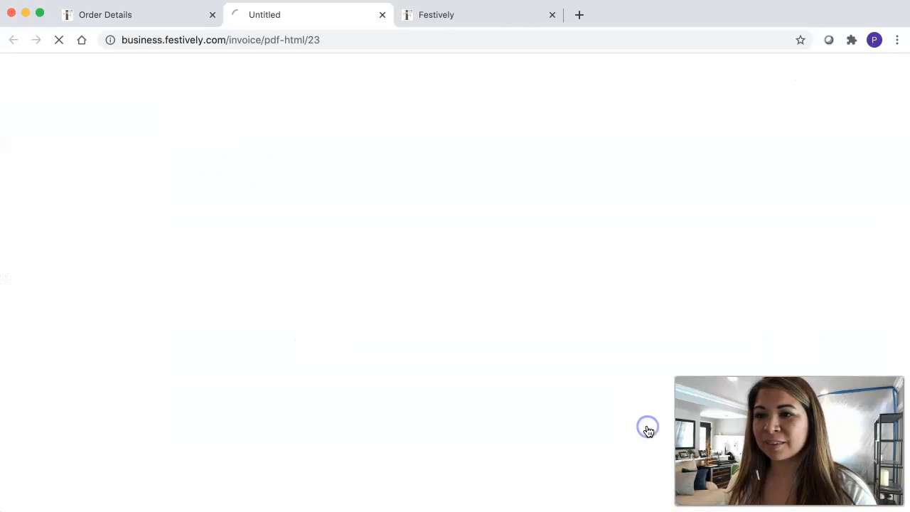
scroll(722, 311, "down", 1)
scroll(722, 309, "down", 3)
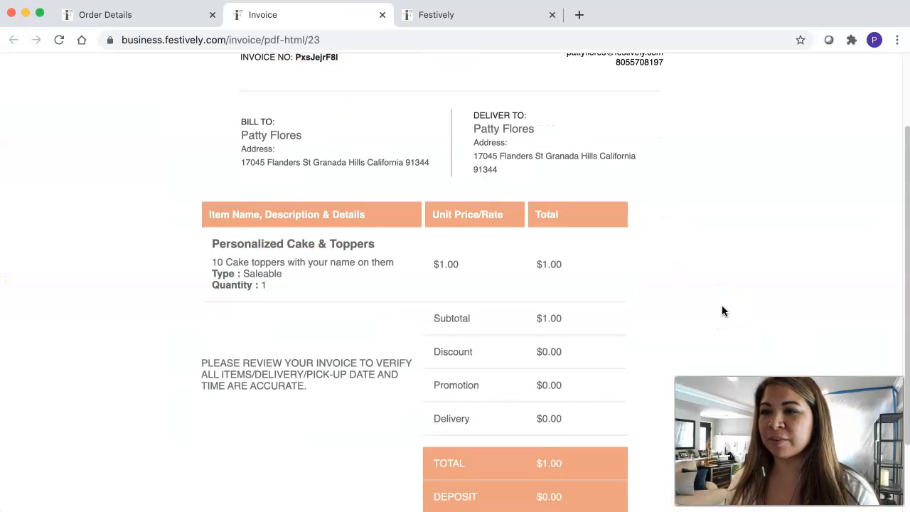
scroll(722, 311, "down", 3)
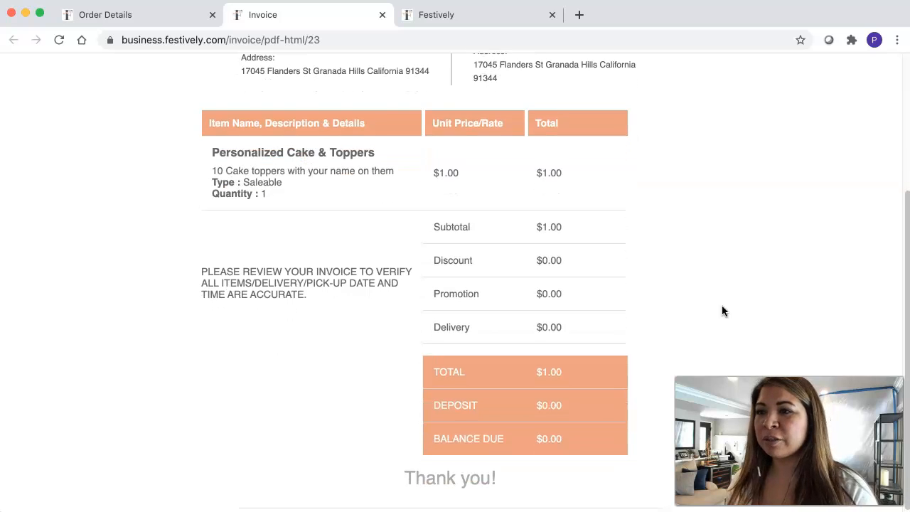
scroll(722, 311, "up", 6)
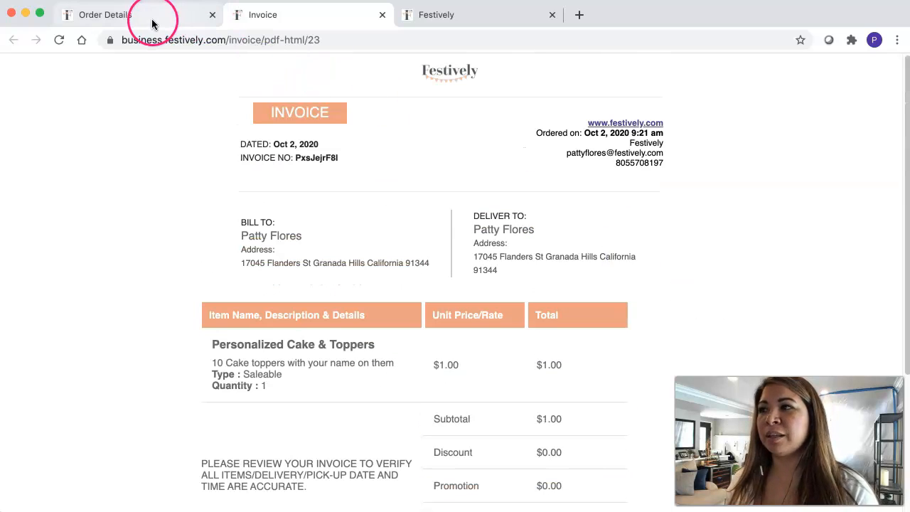
- Switch back to the order details page and return to the business dashboard
left_click(163, 18)
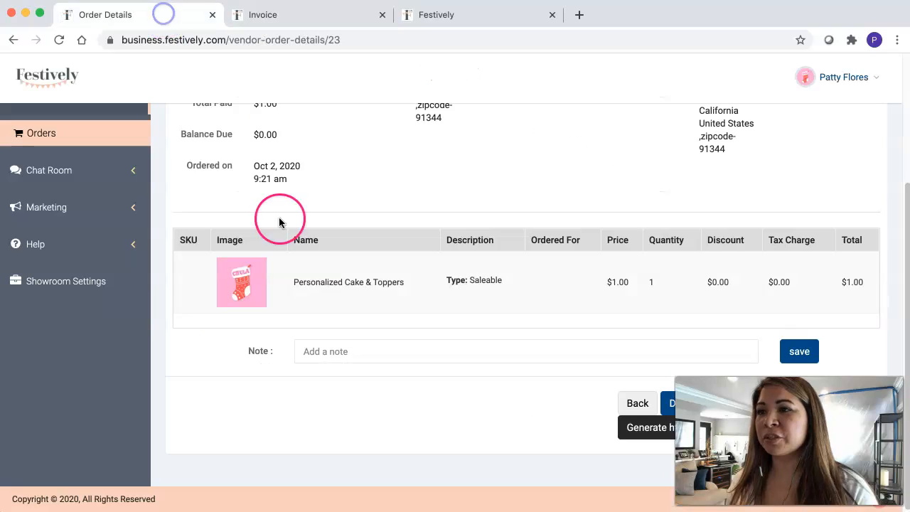
scroll(149, 186, "up", 5)
left_click(89, 171)
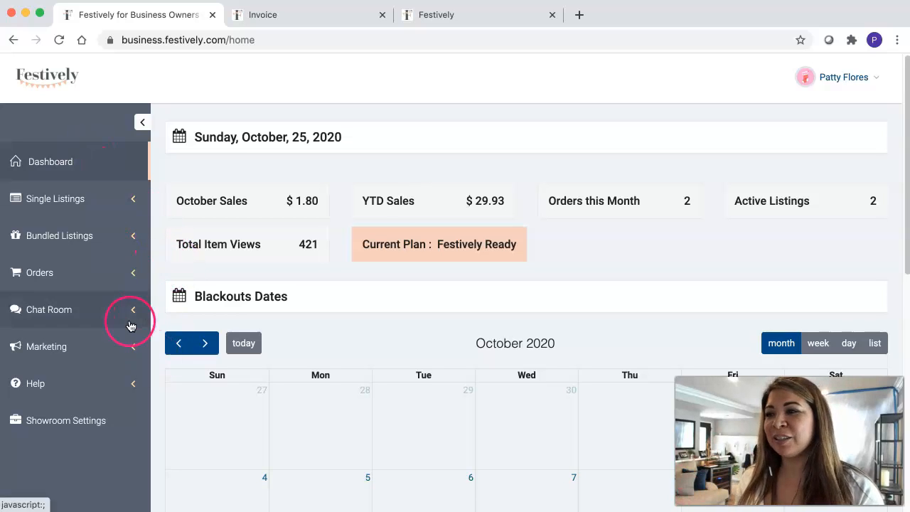
- Open Showroom Settings and examine the logos, contact details, social media links, description and announcements in Showroom Info
left_click(93, 424)
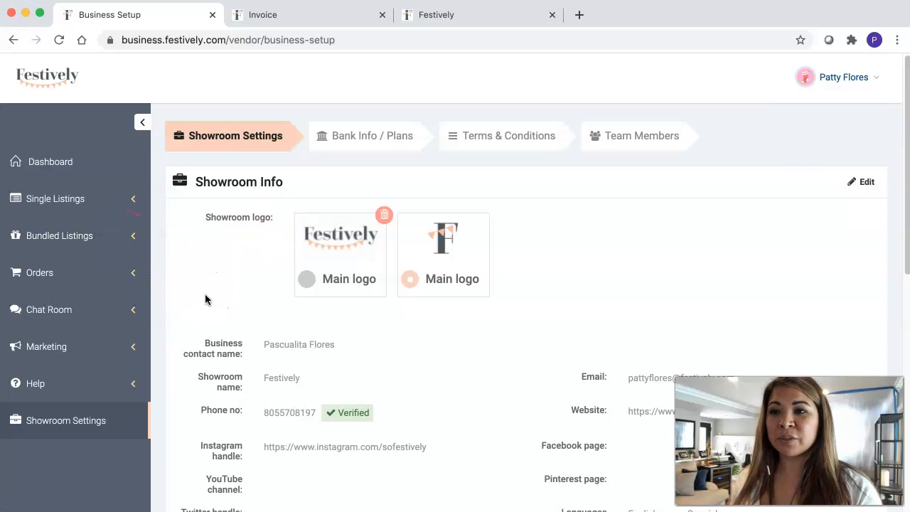
scroll(205, 300, "down", 3)
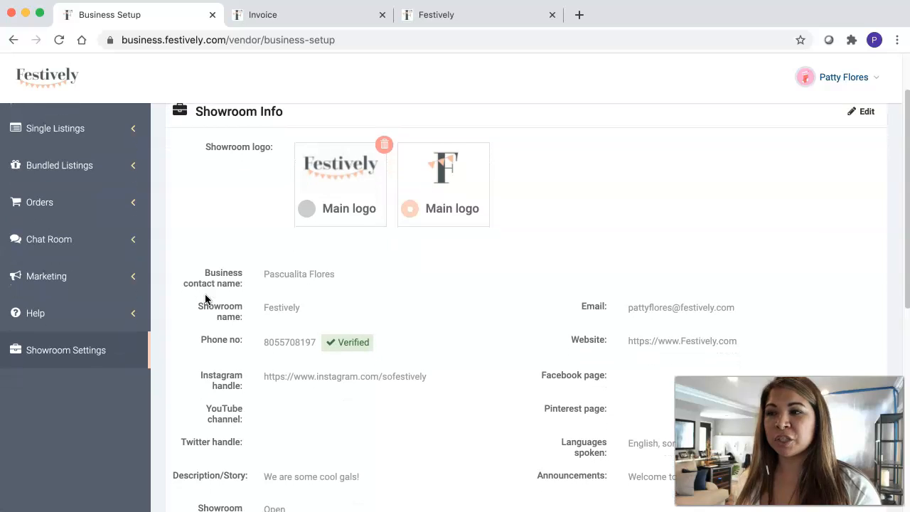
scroll(205, 299, "down", 2)
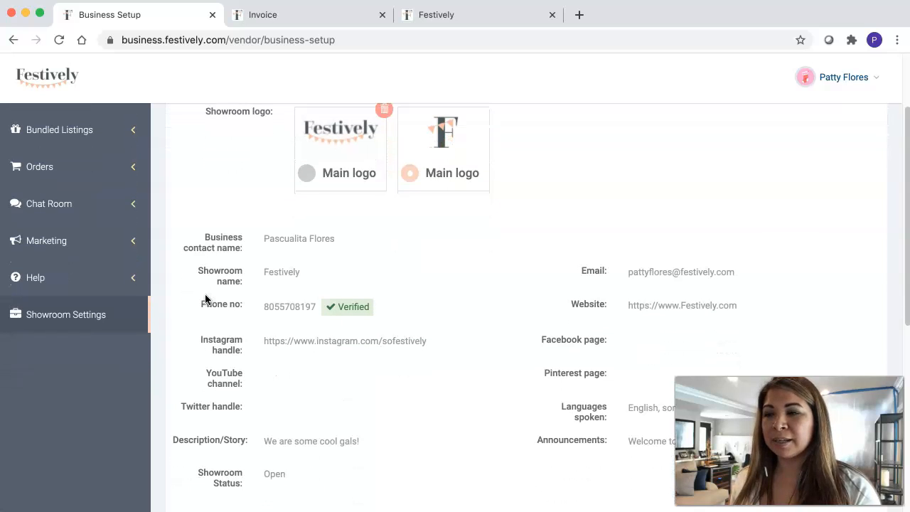
scroll(205, 300, "down", 2)
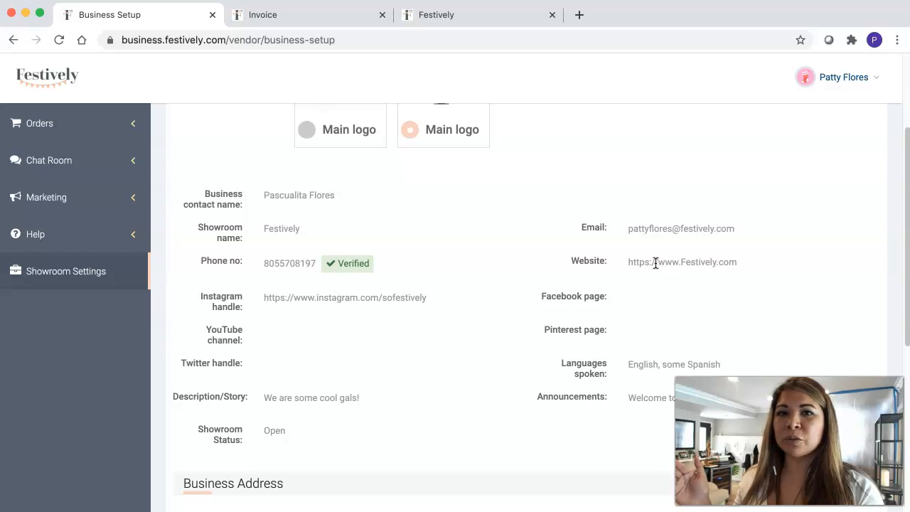
left_click(578, 297)
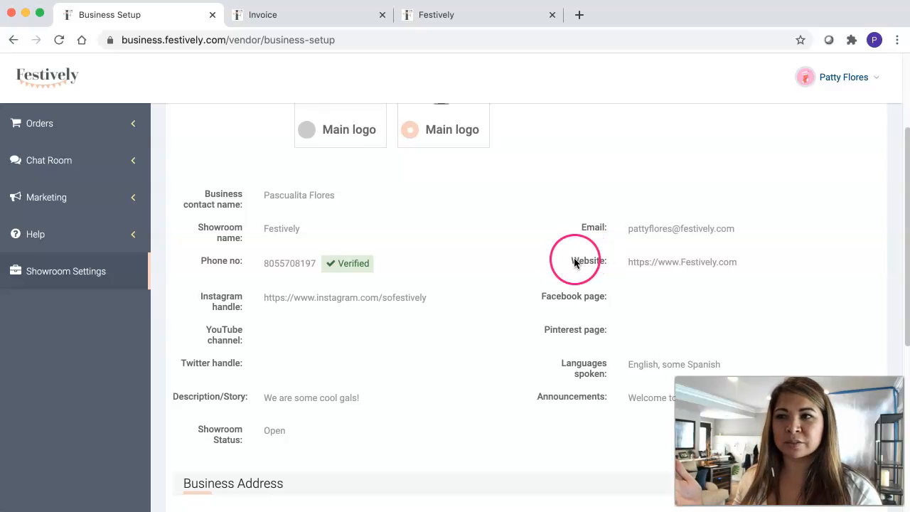
scroll(499, 270, "down", 1)
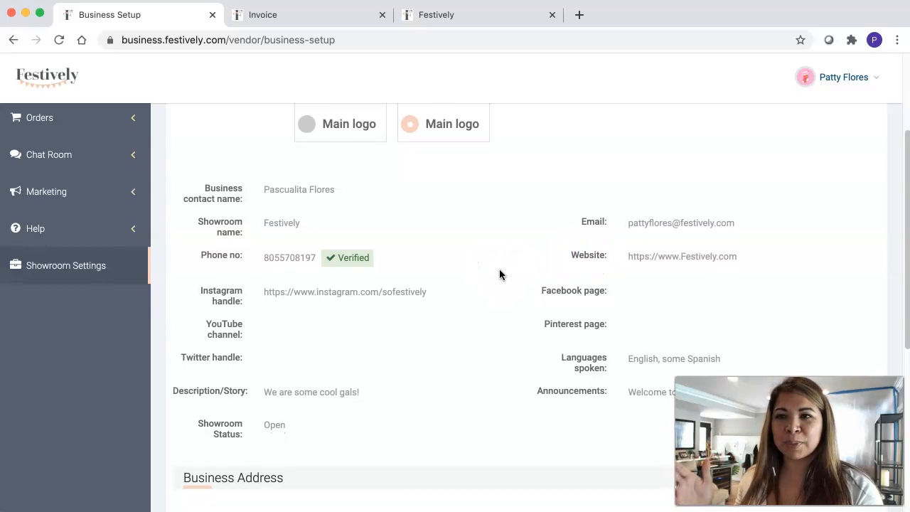
scroll(499, 276, "down", 3)
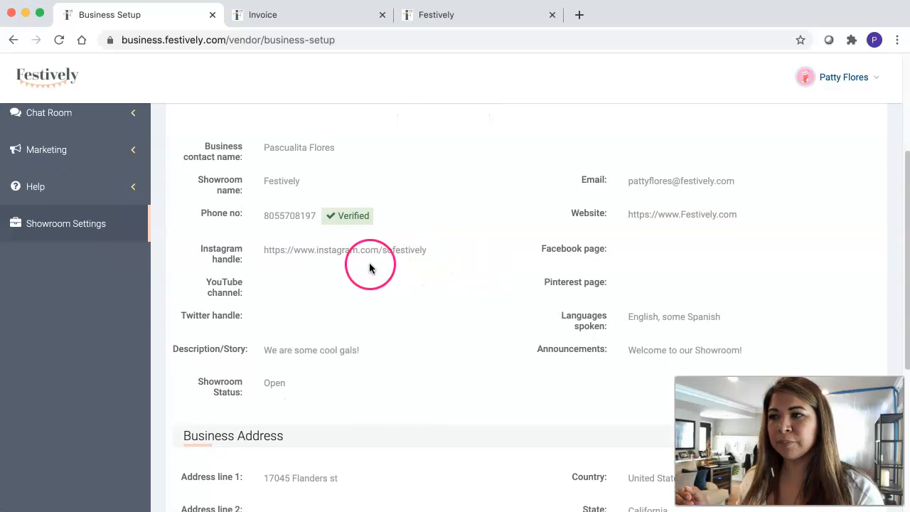
scroll(368, 264, "down", 2)
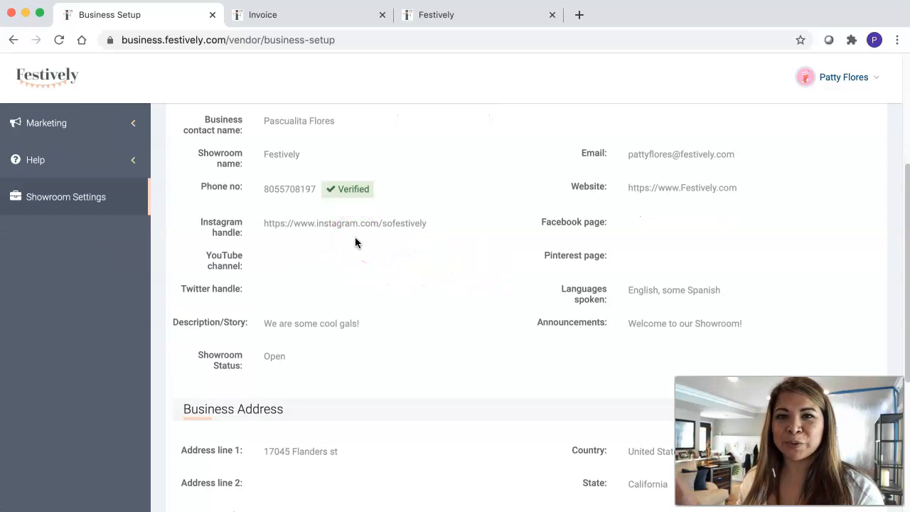
scroll(355, 236, "down", 1)
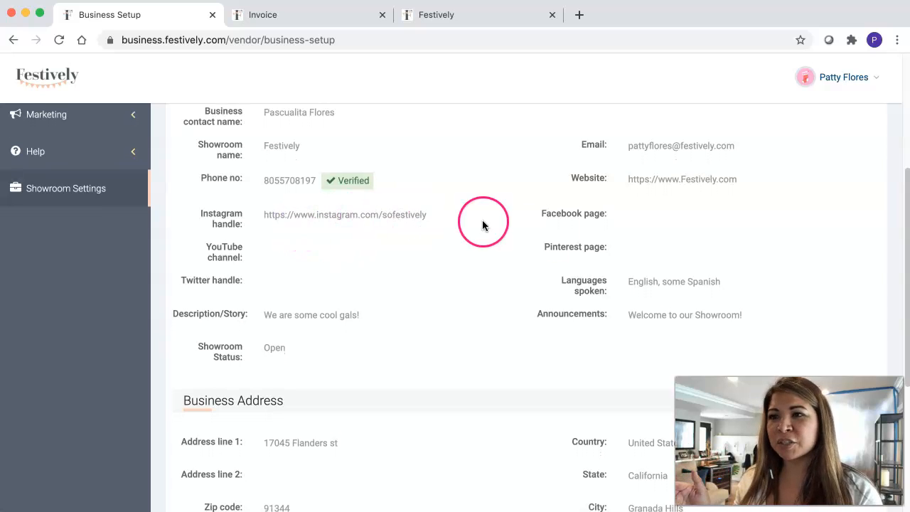
scroll(366, 340, "down", 2)
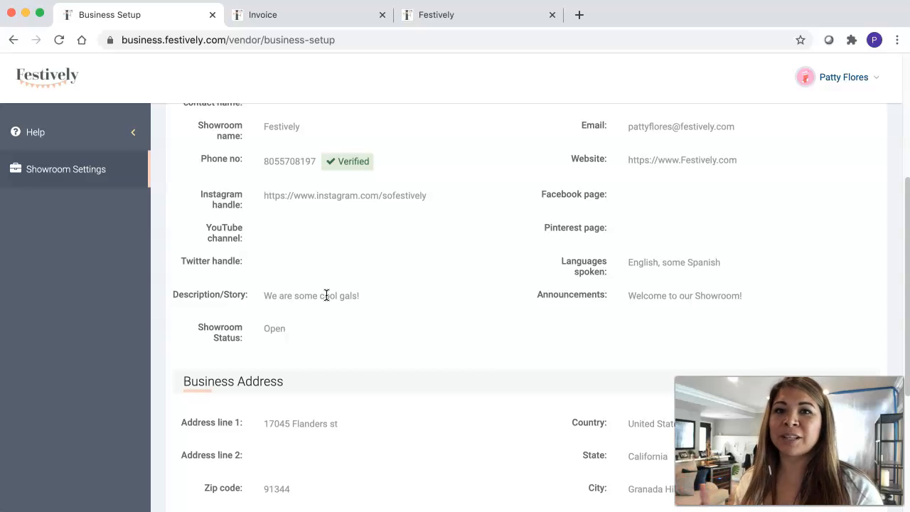
- Review the Business Address and the drop off/pick up location sections, and return to the start of Showroom Settings
scroll(327, 295, "down", 5)
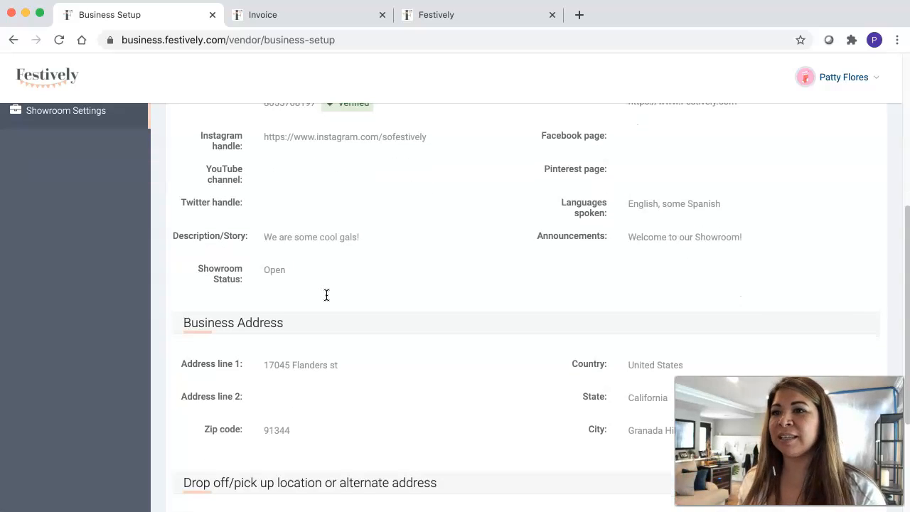
scroll(327, 296, "down", 4)
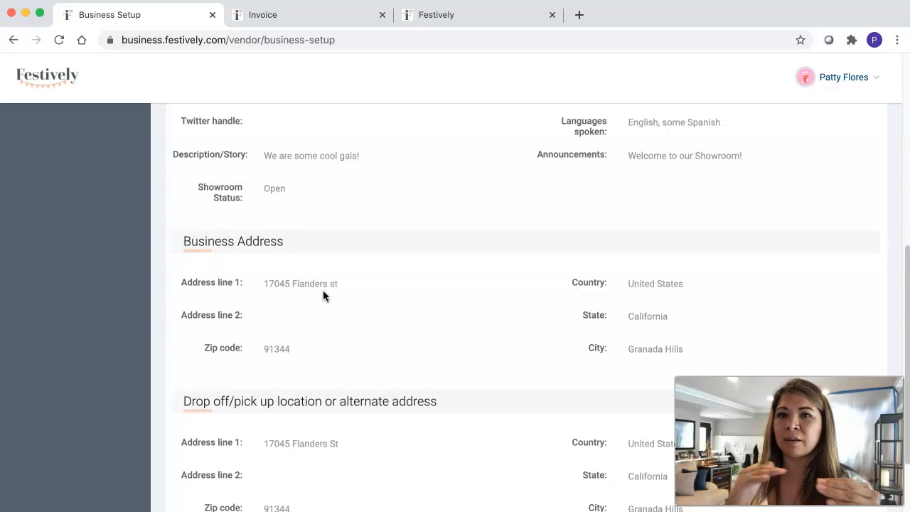
left_click(340, 293)
scroll(340, 296, "down", 2)
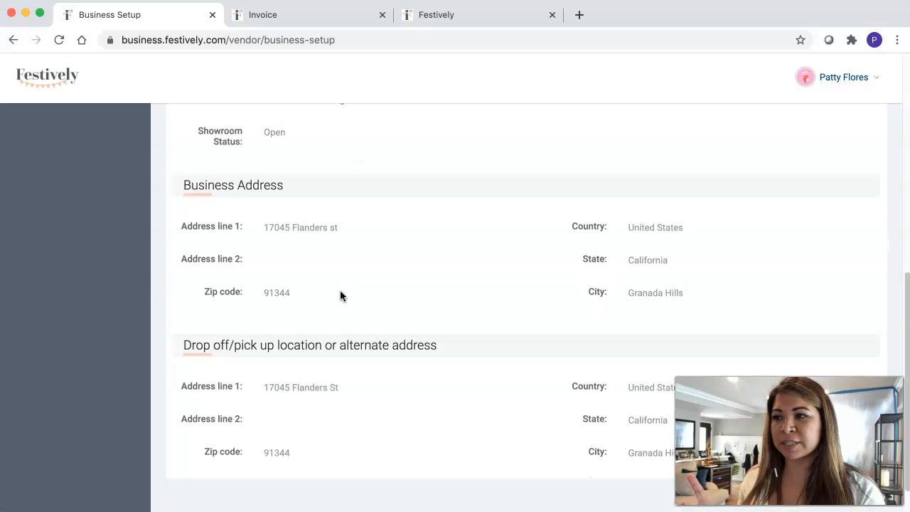
left_click(346, 312)
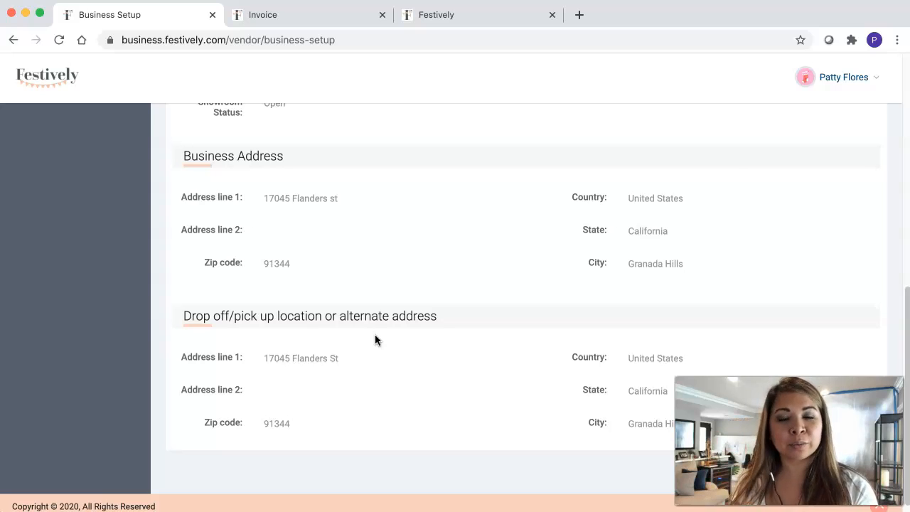
scroll(376, 339, "up", 10)
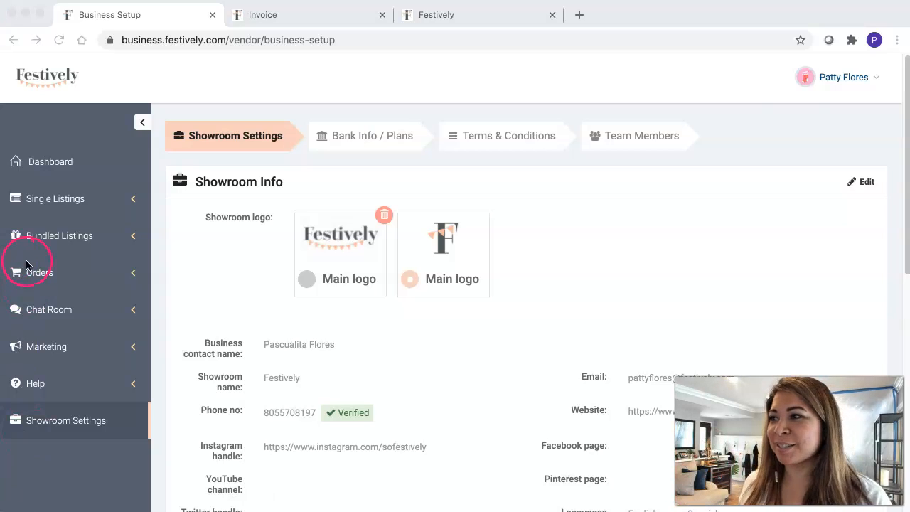
- Expand Single Listings and open the table of listings for rent or sale
left_click(105, 199)
left_click(99, 200)
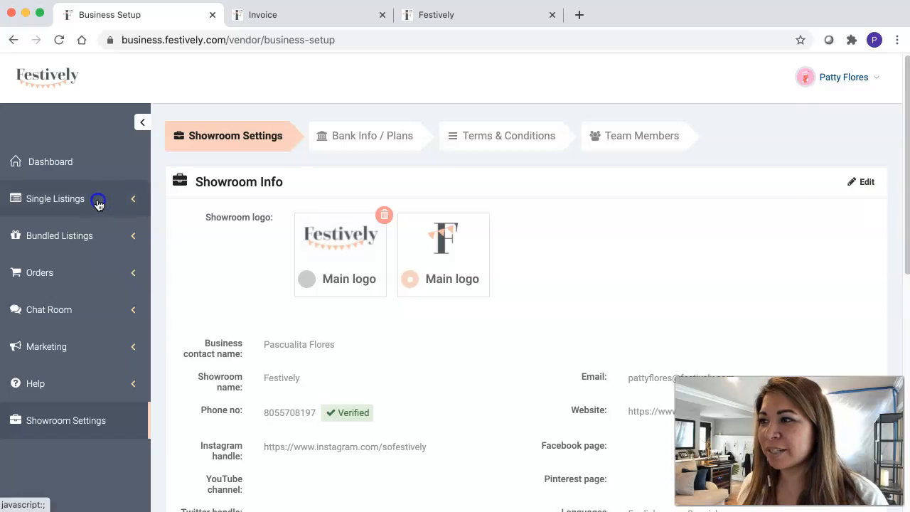
left_click(104, 236)
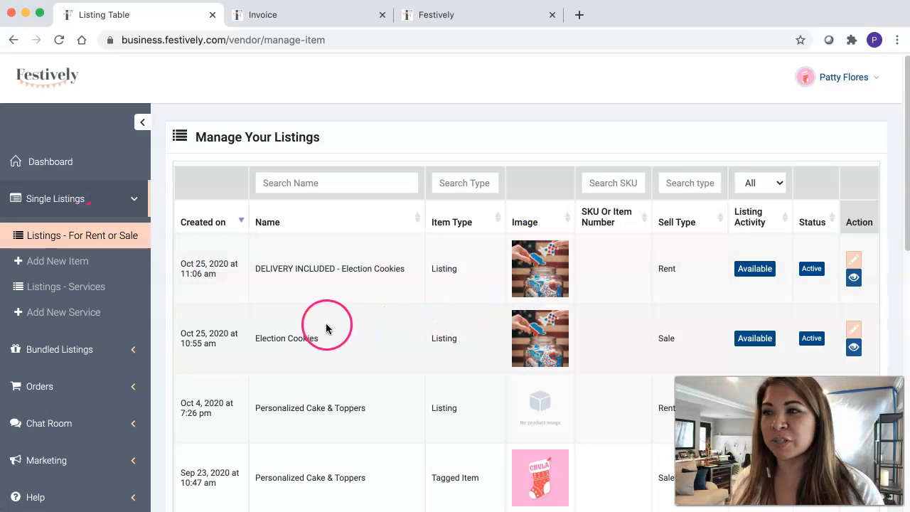
- Start adding a new item and set the new listing to Sale
left_click(71, 262)
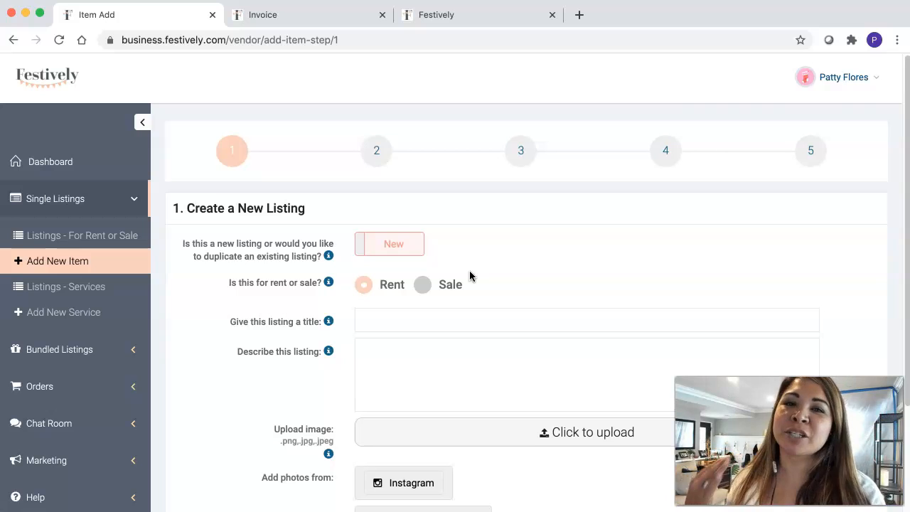
left_click(422, 287)
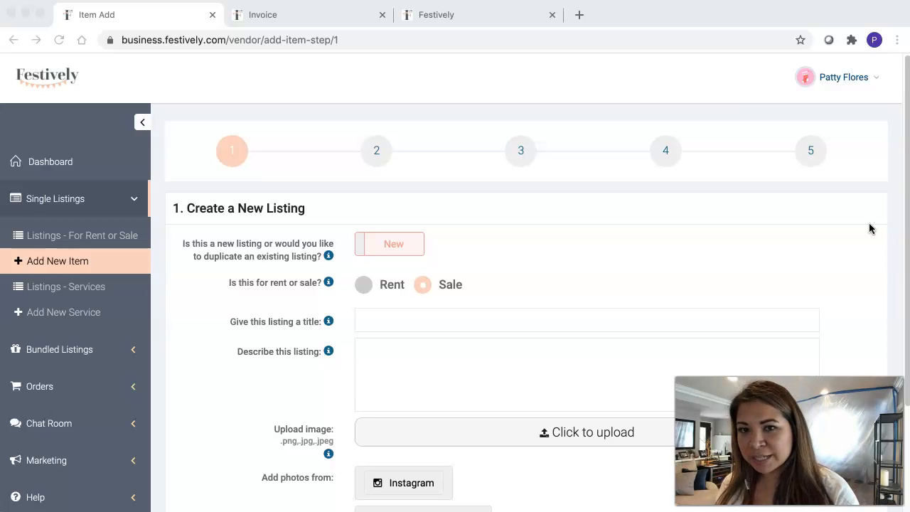
- Title the listing Election Cookies and fill in the election-night description of the Trump and Biden custom cookies made with all natural ingredients
left_click(435, 322)
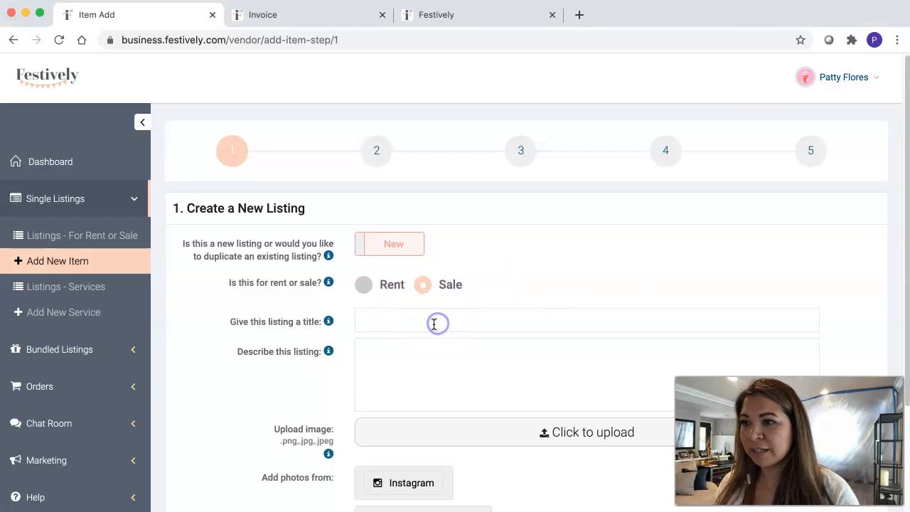
type("Election Cookies")
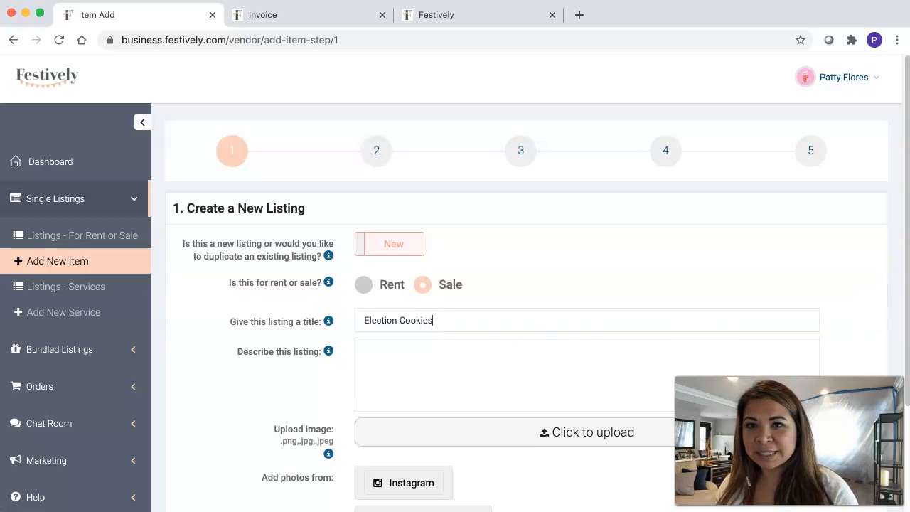
scroll(648, 260, "down", 3)
left_click(621, 252)
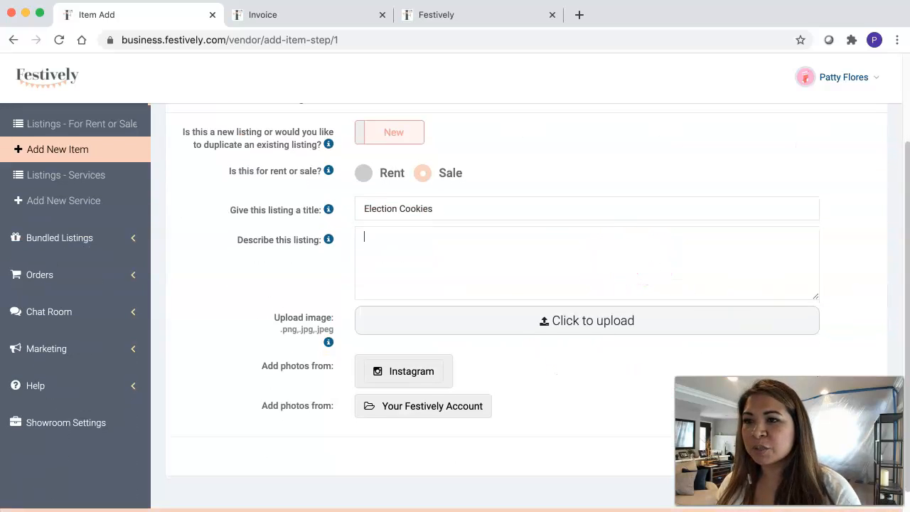
key("super+Tab")
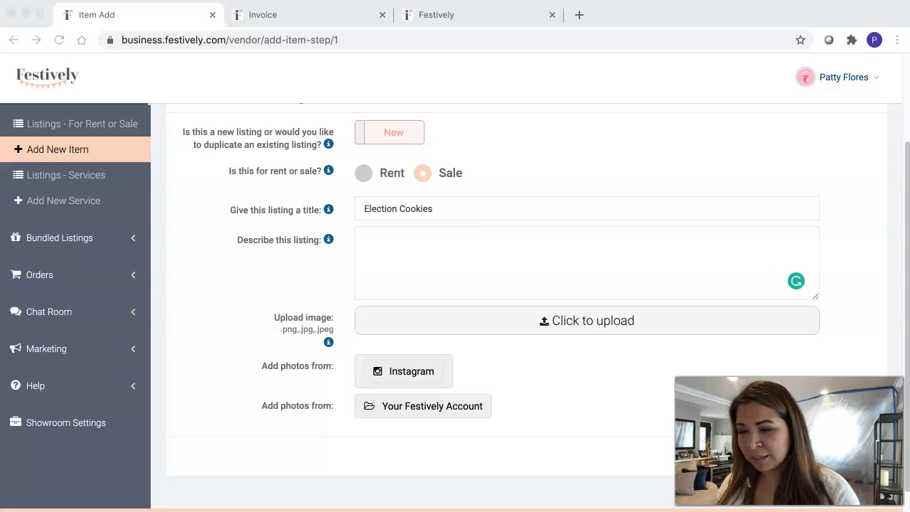
left_click(562, 264)
type("It all comes down to this one night…who will it be? Cast your vote with a delicious red or blue cookie. Trump and Biden custom cookies are made with all natural ingredients. Will you eat it or smash it?\\n\\n***NOTE: COOKIES WILL BE DELIVERED WITHIN 20 MILES OF GRANADA HILLS***")
- Reword the note at the end of the description to read "COOKIES FOR PICKUP IN GRANADA HILLS"
left_click(561, 264)
left_click(452, 259)
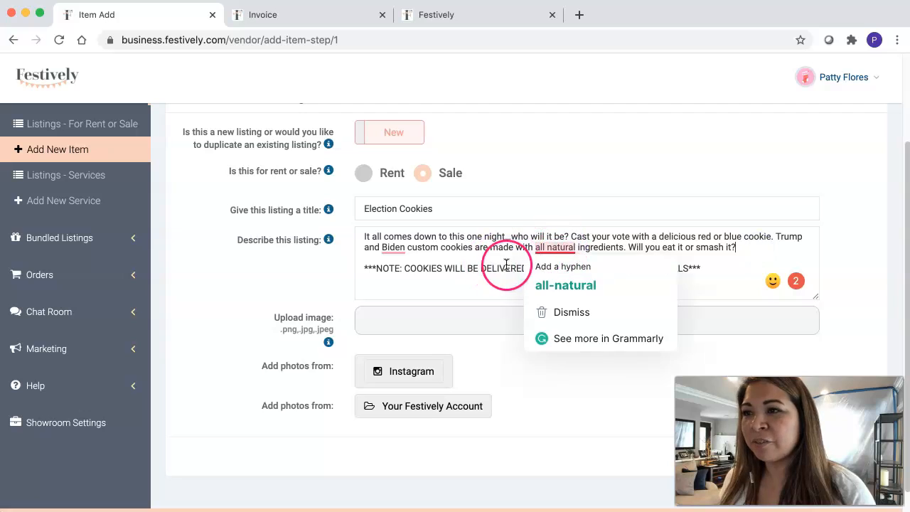
left_click(474, 269)
left_click_drag(444, 268, 616, 268)
key("BackSpace")
type("FOR PIK")
key("BackSpace")
type("CKUP IN GRANADA H")
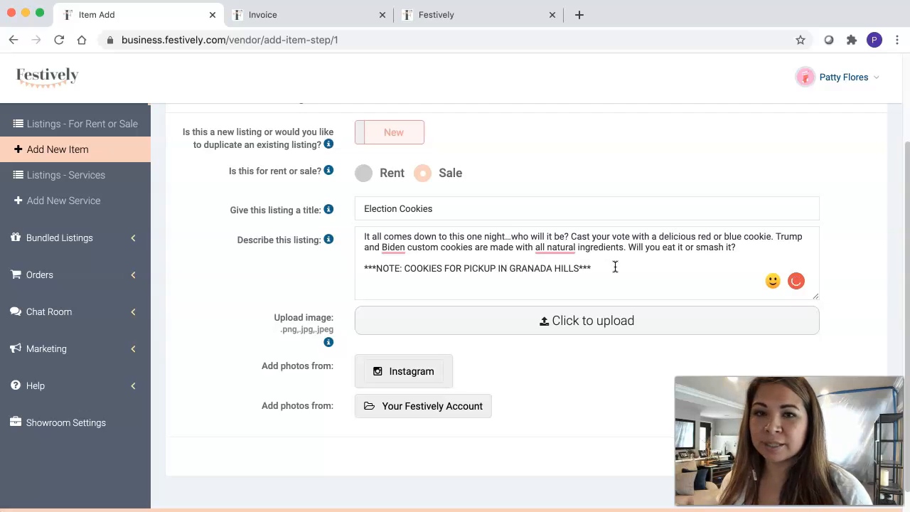
- Upload election.jpg from the Desktop as the listing image and save the listing's first step
left_click(516, 323)
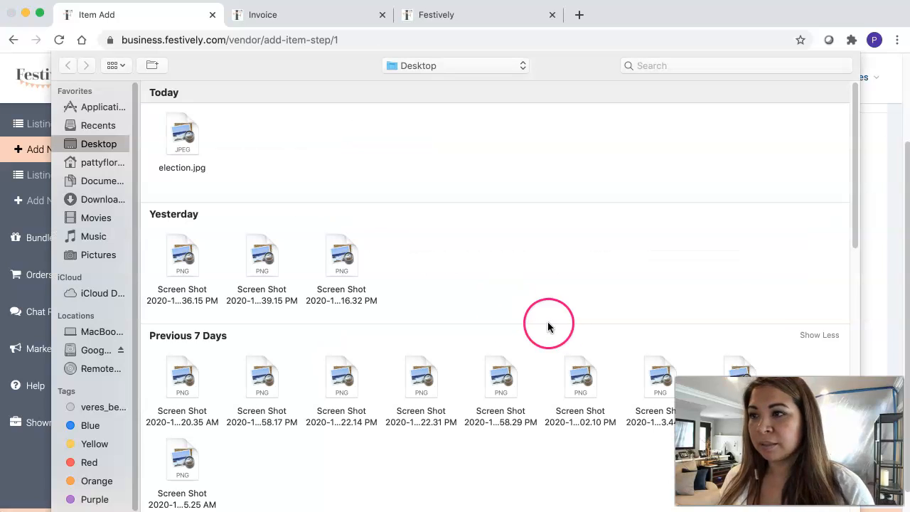
left_click(186, 143)
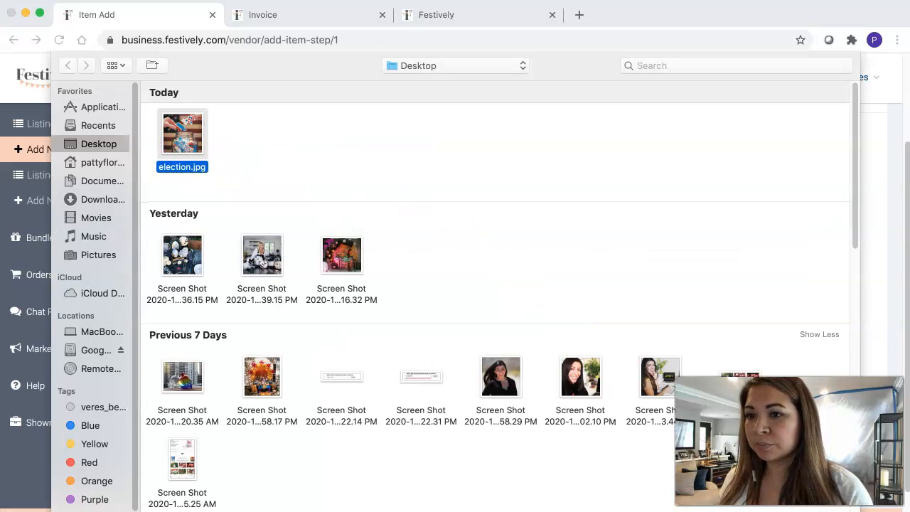
left_click(825, 509)
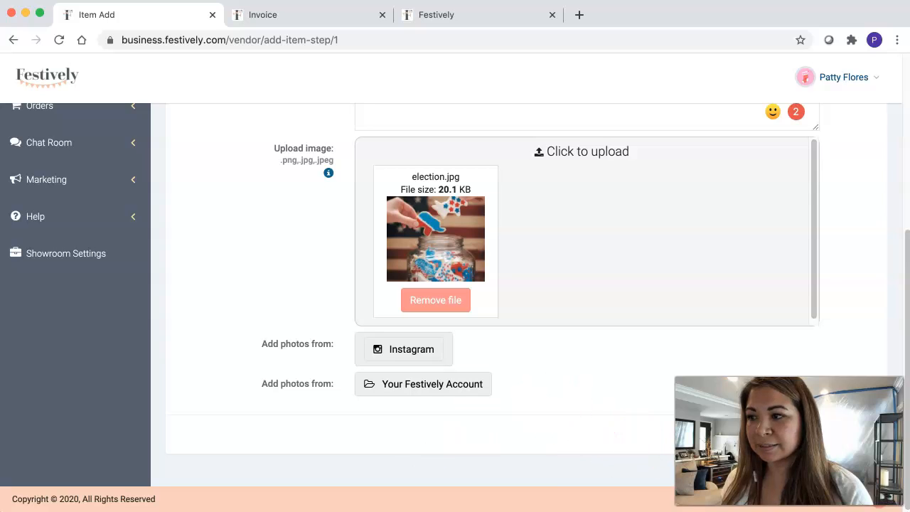
left_click(812, 440)
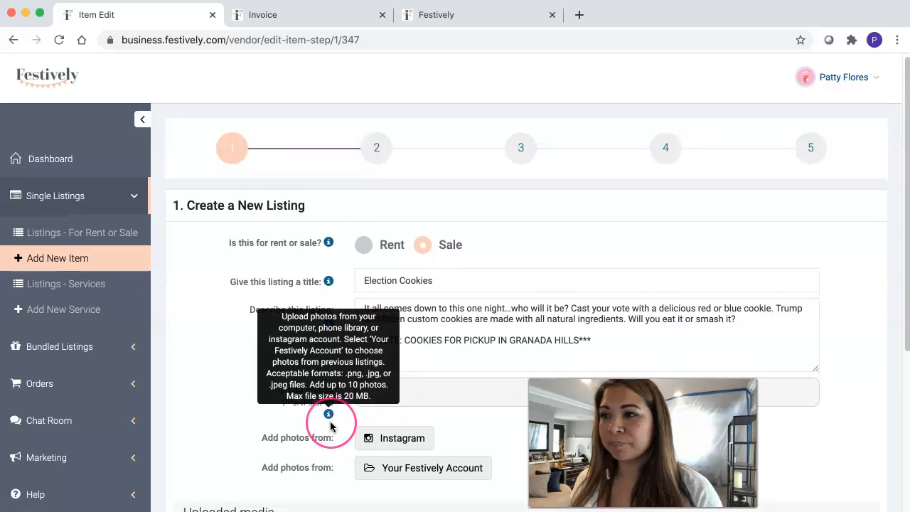
- Mark the uploaded cookie photo as the main image, save, and continue to the item tagging step
scroll(331, 425, "down", 5)
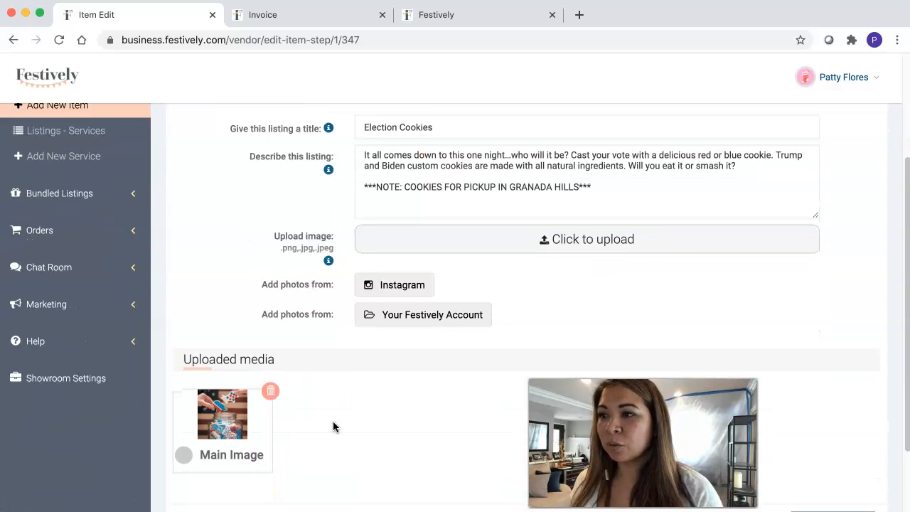
scroll(333, 421, "down", 2)
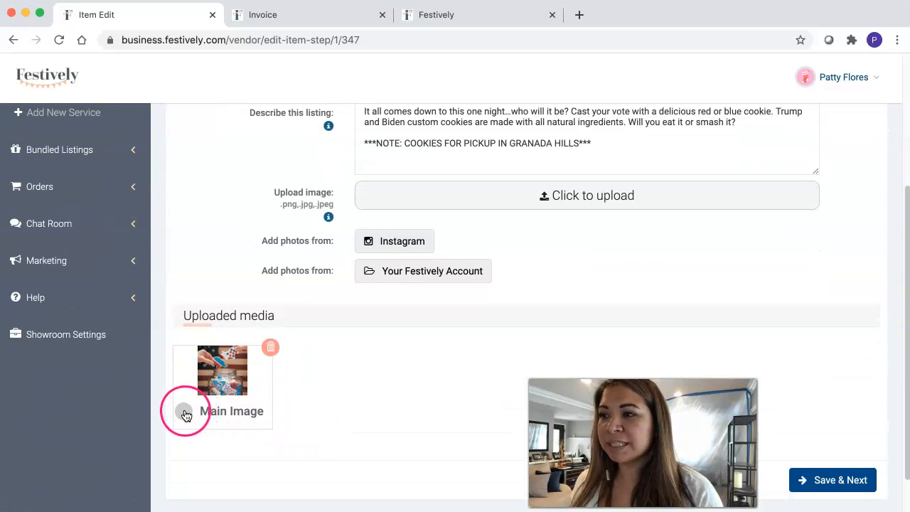
left_click(187, 413)
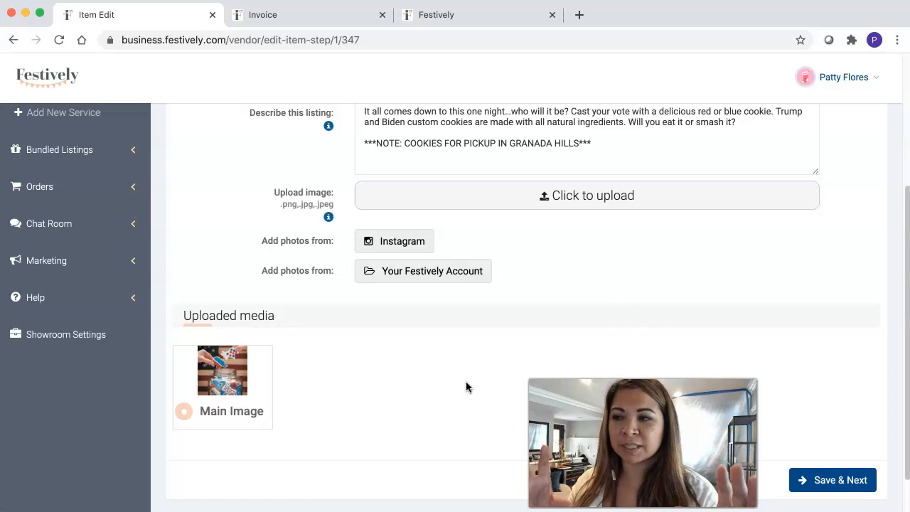
left_click(466, 385)
scroll(469, 388, "up", 3)
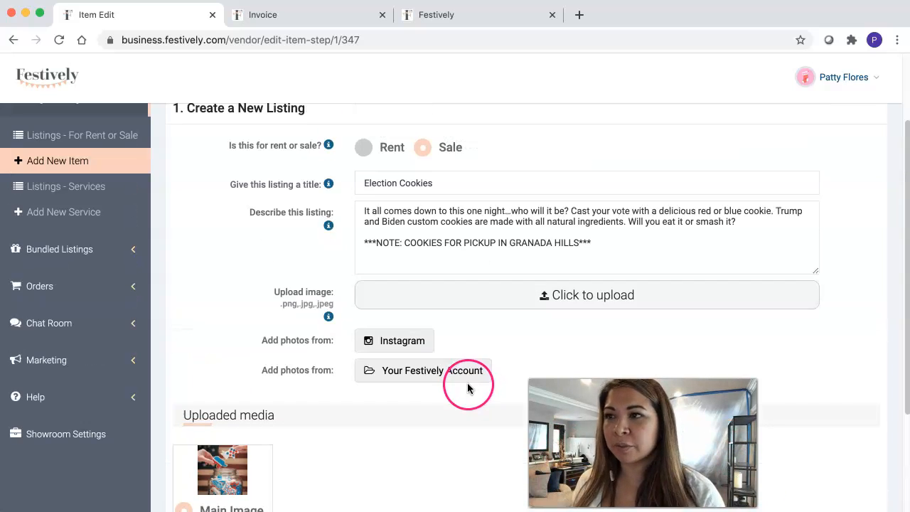
scroll(811, 469, "down", 2)
left_click(838, 497)
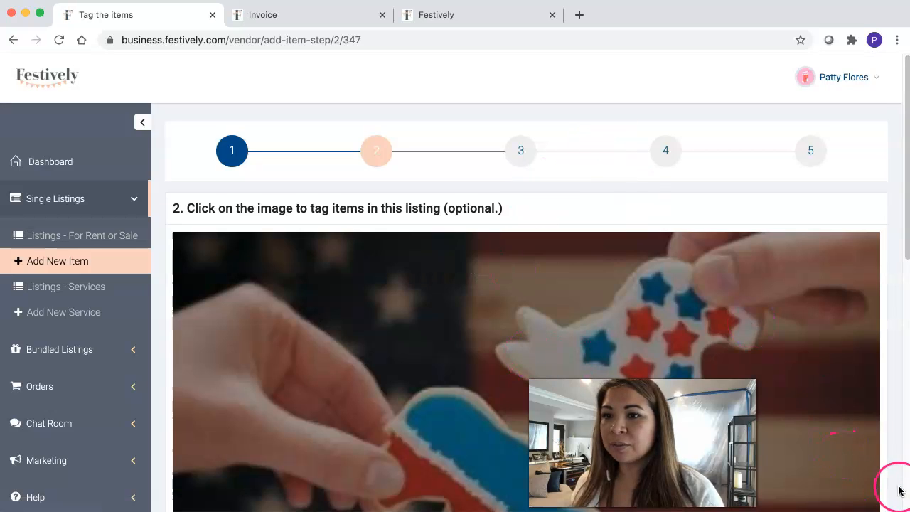
- Skip the optional image tagging and continue to the listing details
scroll(900, 491, "down", 10)
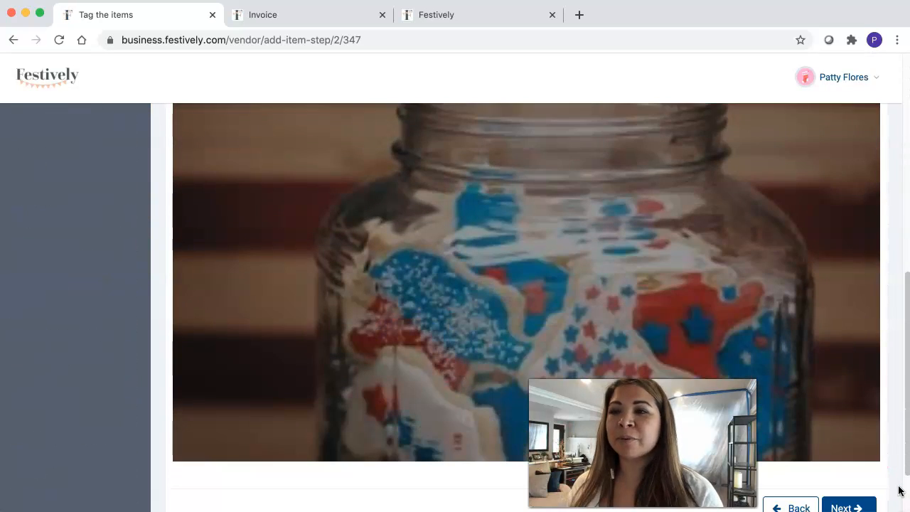
scroll(900, 491, "down", 3)
left_click(840, 434)
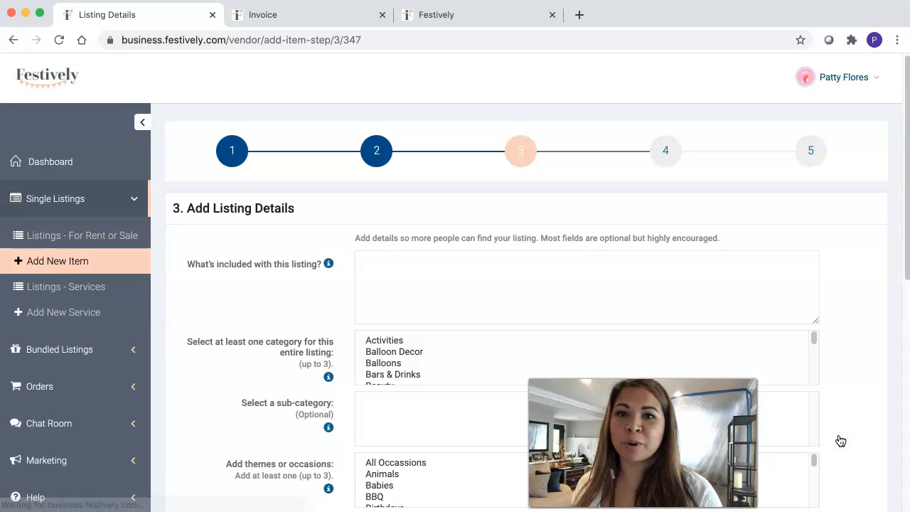
- State that the listing includes "12 cookies individually packaged"
scroll(865, 423, "down", 1)
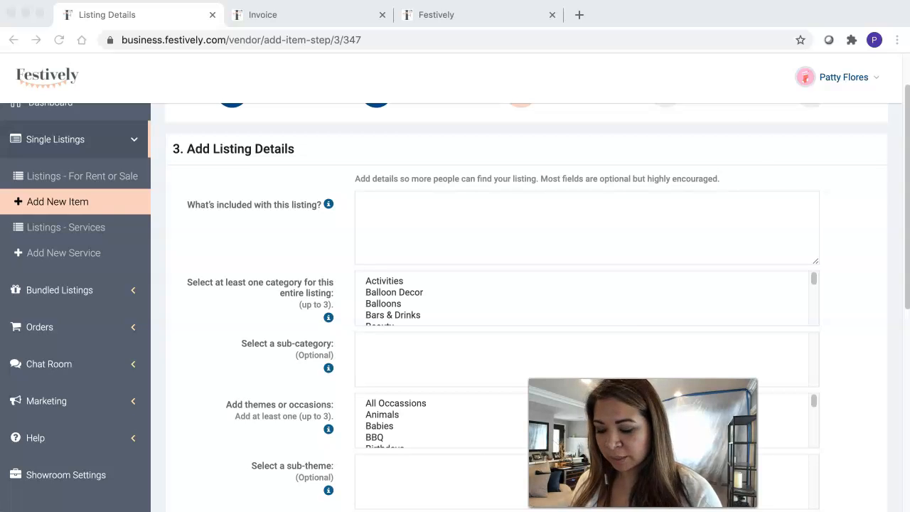
left_click(530, 229)
type("12 cookies individually packaged")
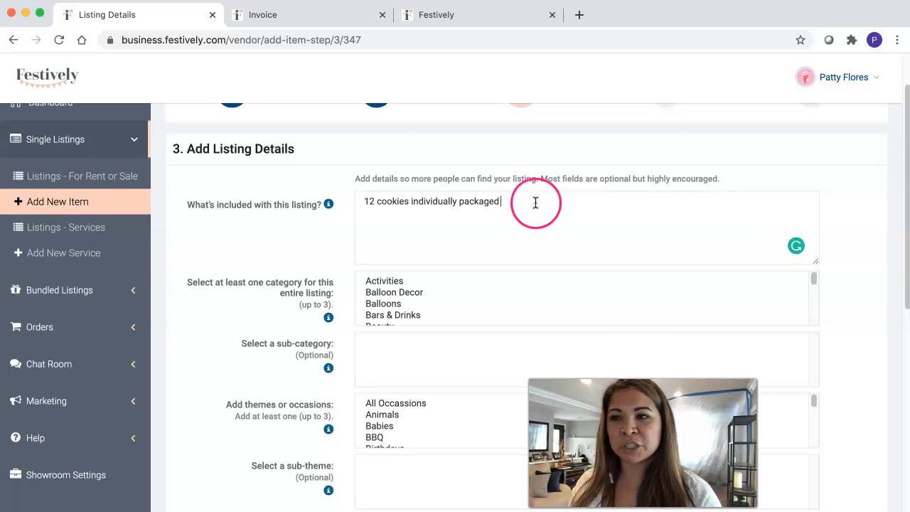
- Assign the listing to the Desserts and Treats category with Custom Cookies as its sub-category
scroll(606, 269, "down", 1)
scroll(665, 263, "down", 2)
scroll(697, 266, "up", 2)
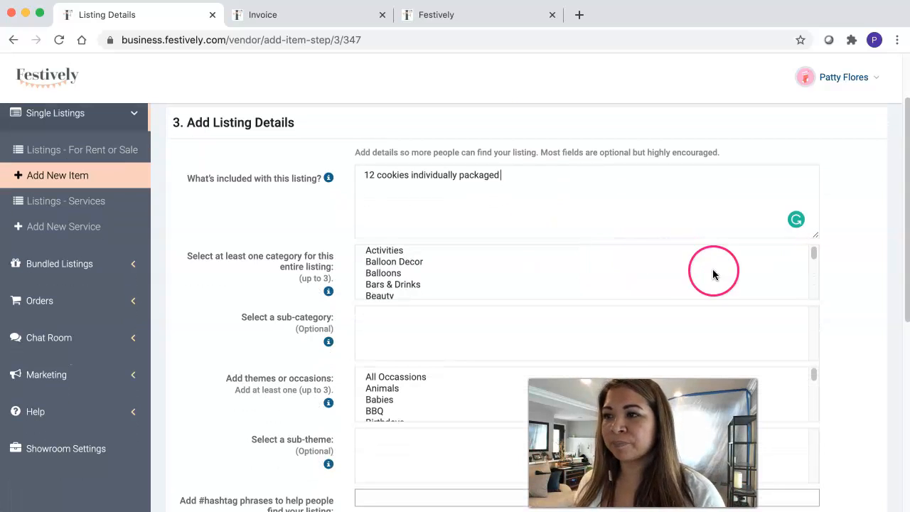
scroll(646, 262, "down", 1)
scroll(646, 261, "down", 3)
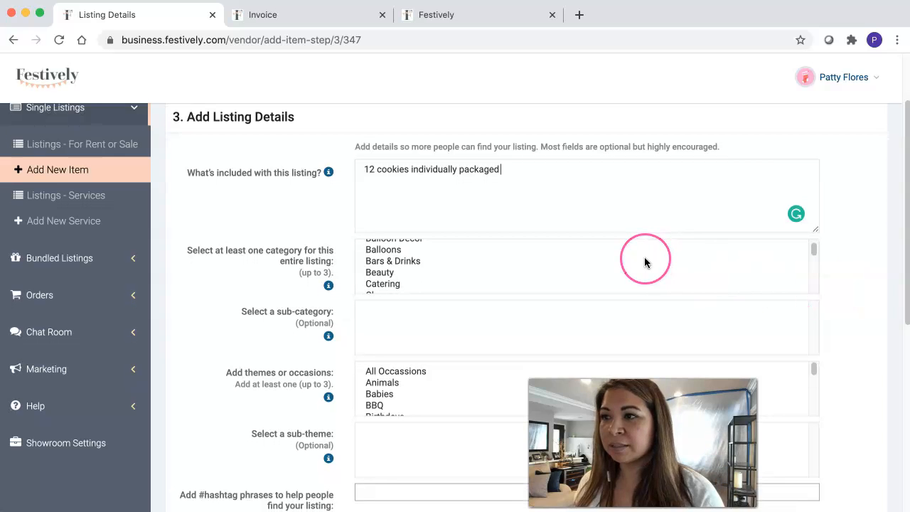
scroll(643, 264, "down", 1)
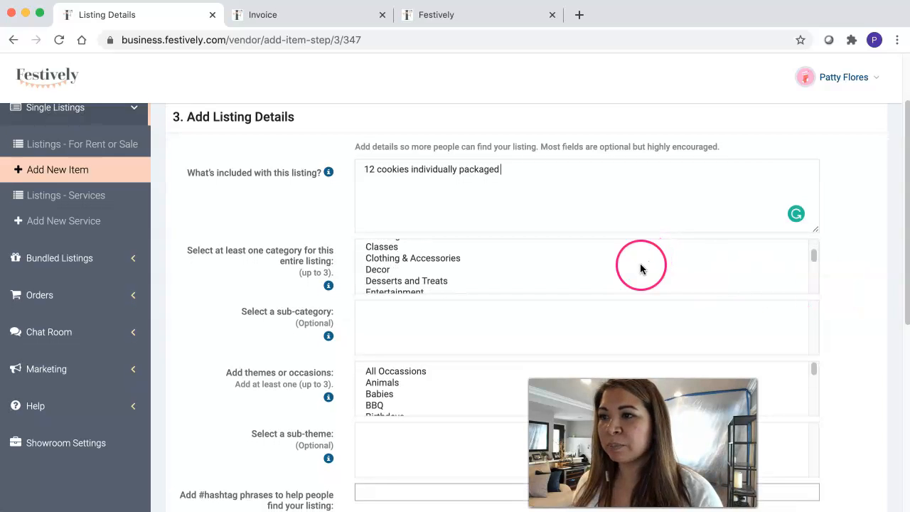
left_click(620, 282)
scroll(566, 324, "down", 3)
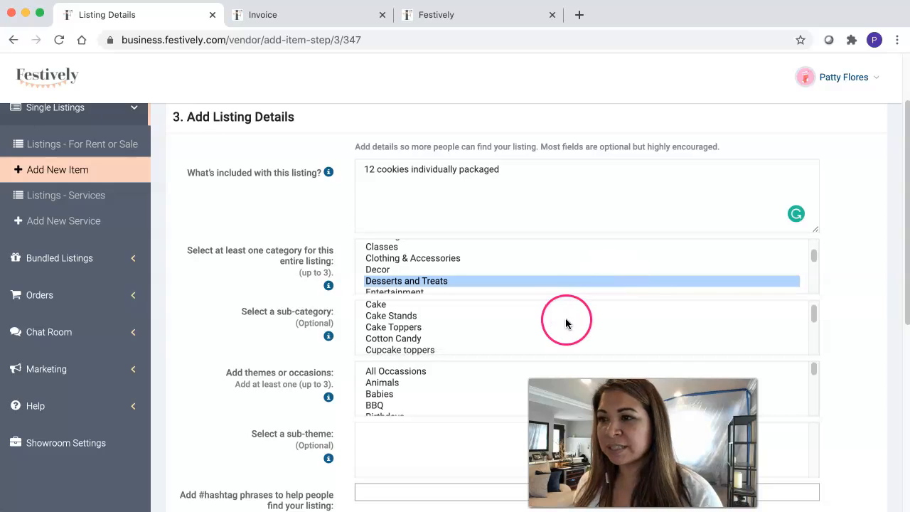
left_click(559, 344)
left_click(561, 334)
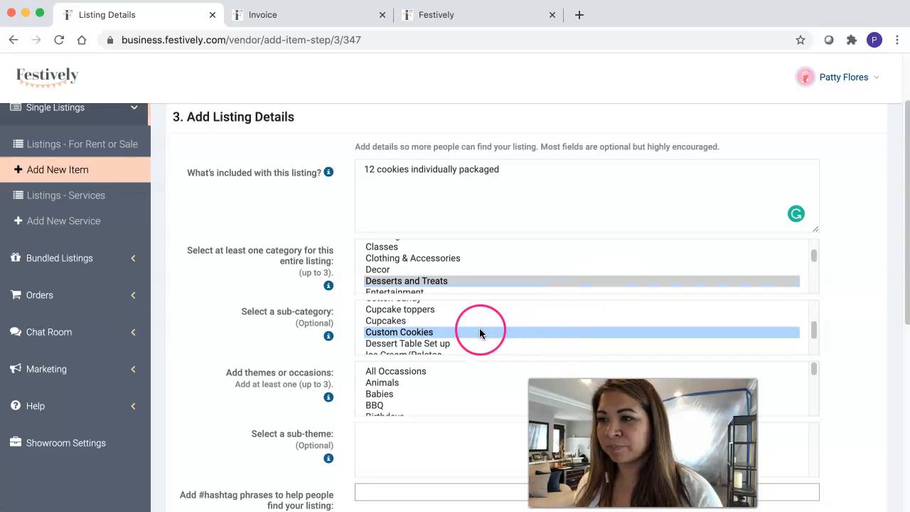
- Choose Elections as the listing's theme or occasion
scroll(870, 397, "down", 3)
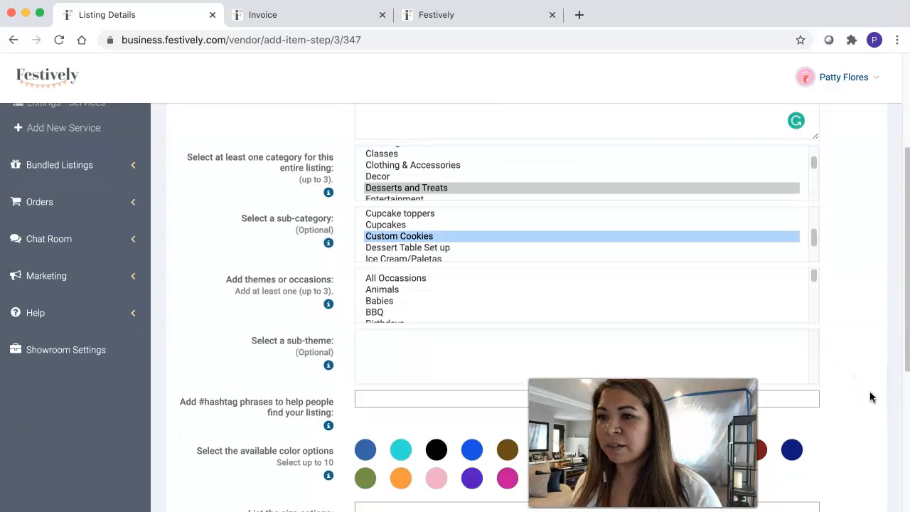
scroll(412, 308, "down", 1)
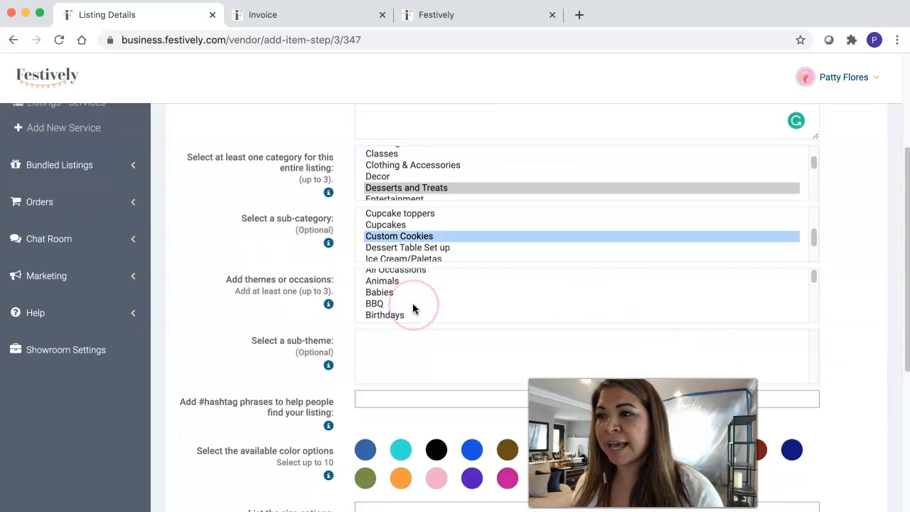
scroll(414, 308, "down", 2)
left_click(413, 308)
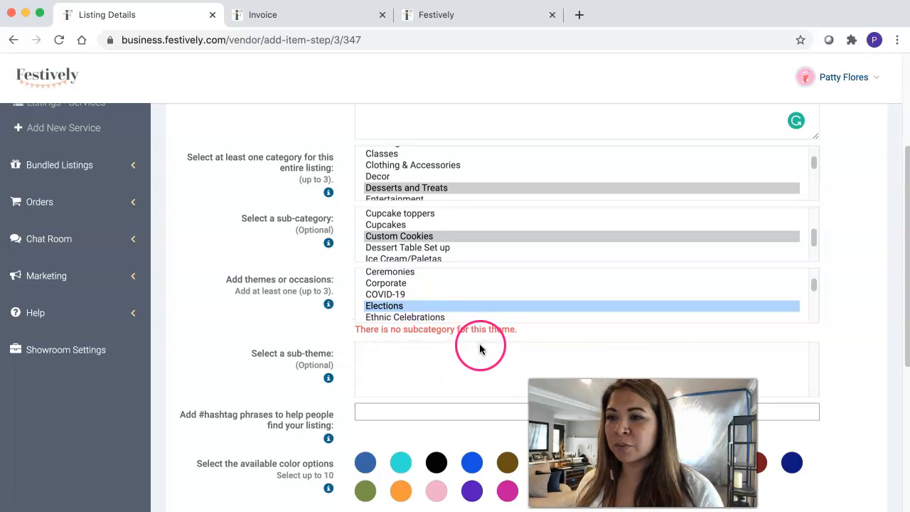
- Select bright blue and red as the listing's available color options
scroll(262, 318, "down", 1)
scroll(262, 318, "down", 3)
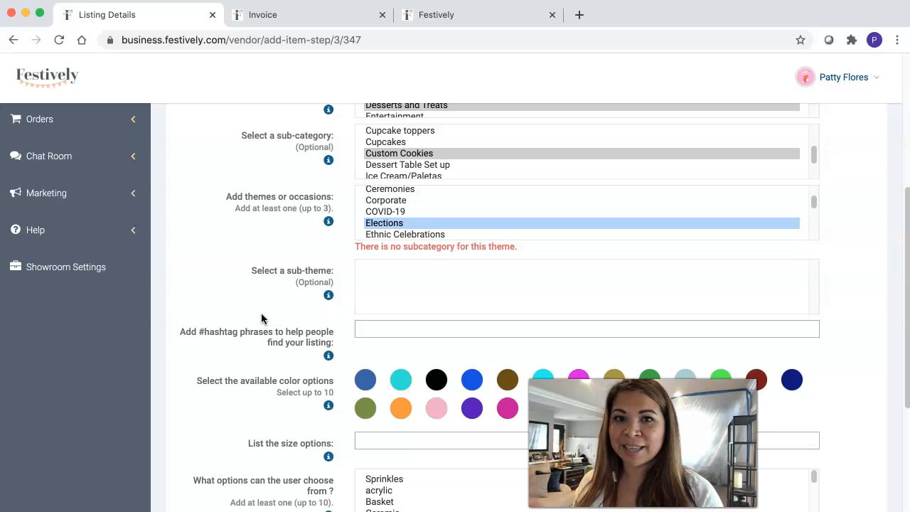
scroll(262, 318, "down", 4)
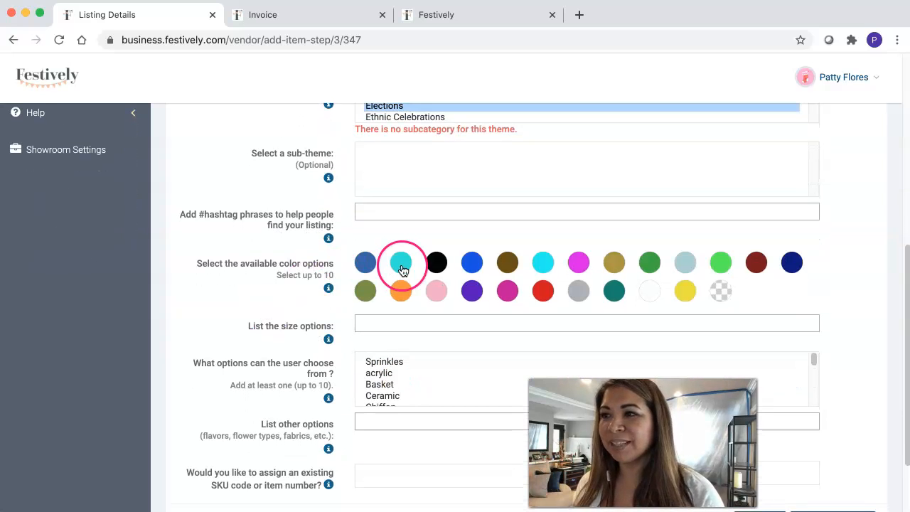
left_click(478, 265)
left_click(508, 274)
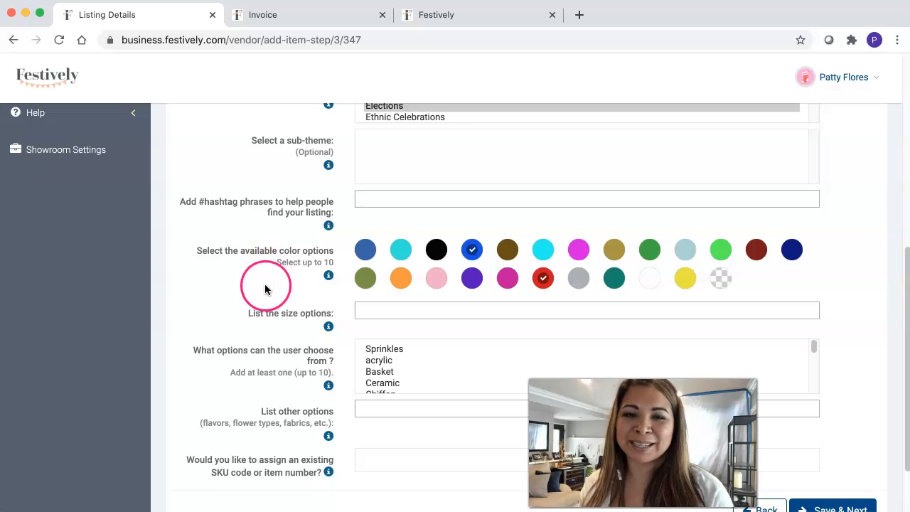
- List "all trump", "all biden", "1/2 and 1/2" and "half stars" as the listing's other options
scroll(266, 297, "down", 1)
scroll(267, 298, "down", 1)
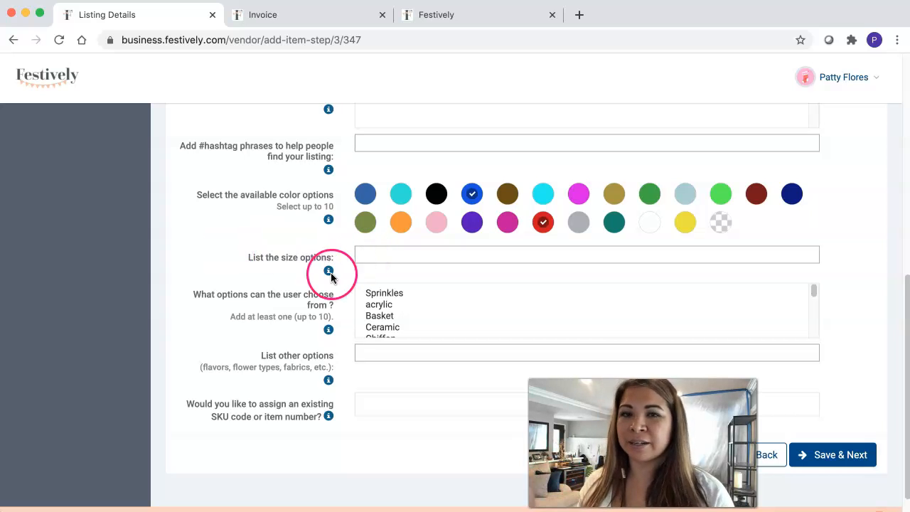
scroll(300, 295, "down", 1)
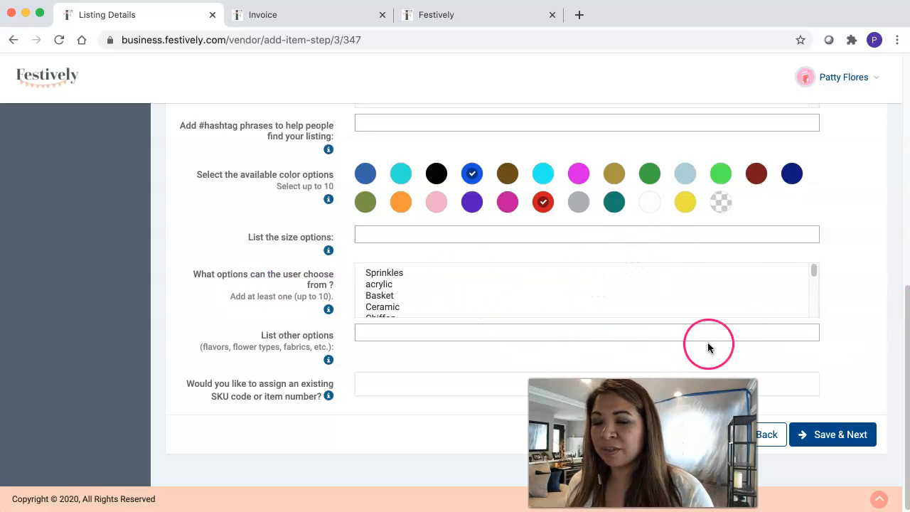
left_click(490, 334)
type("1")
key("BackSpace")
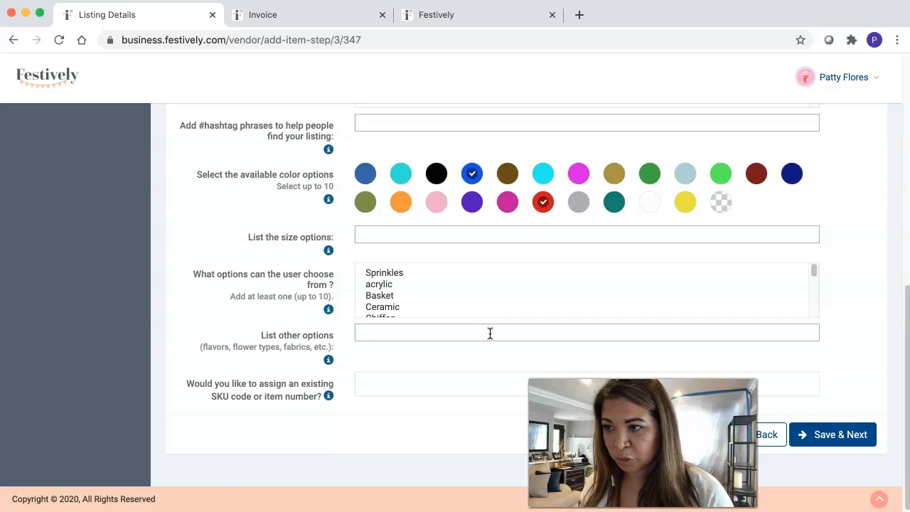
type("all trump")
key("Return")
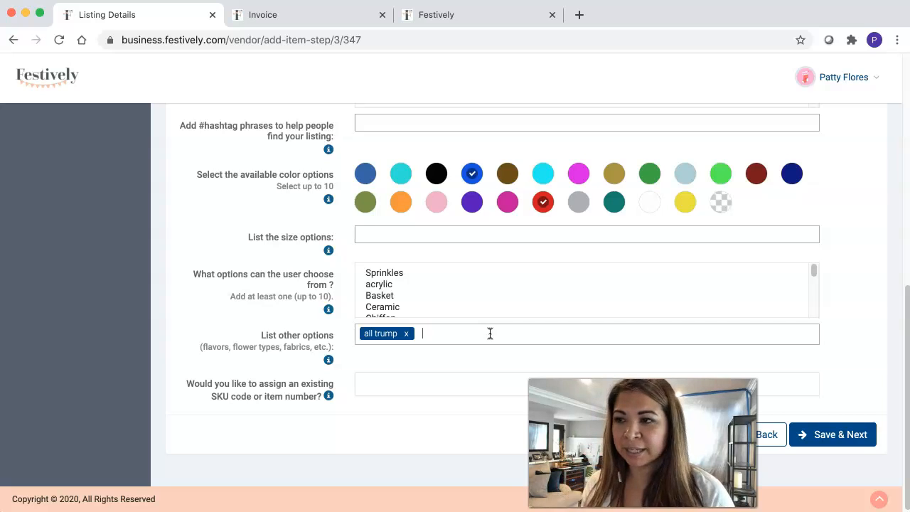
type("all b")
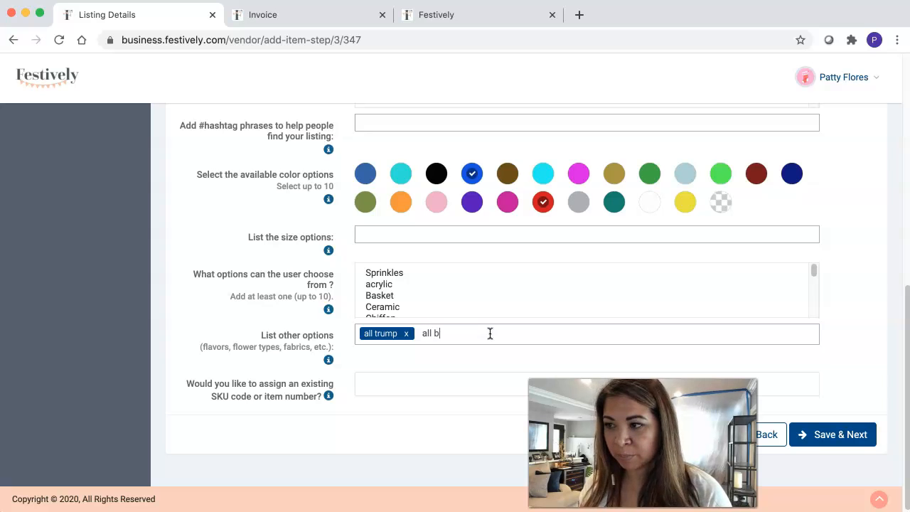
type("iden")
key("Return")
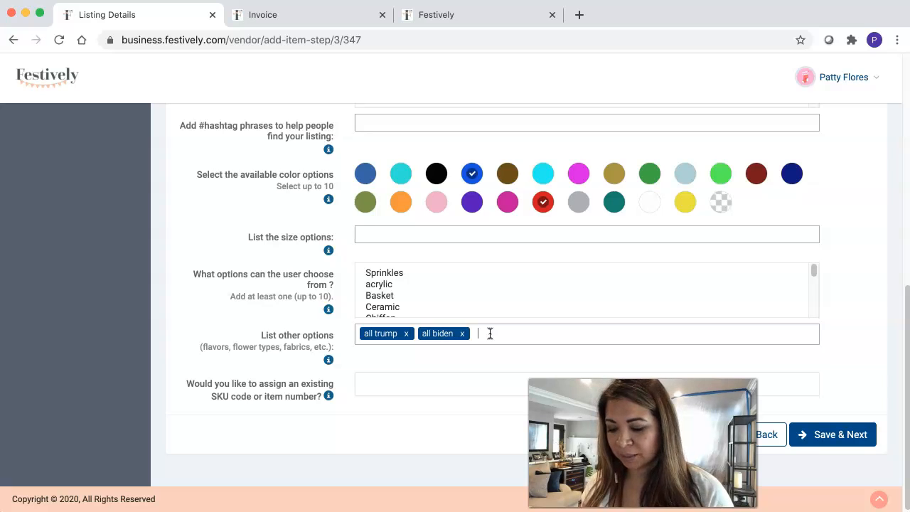
type("1/2 and h")
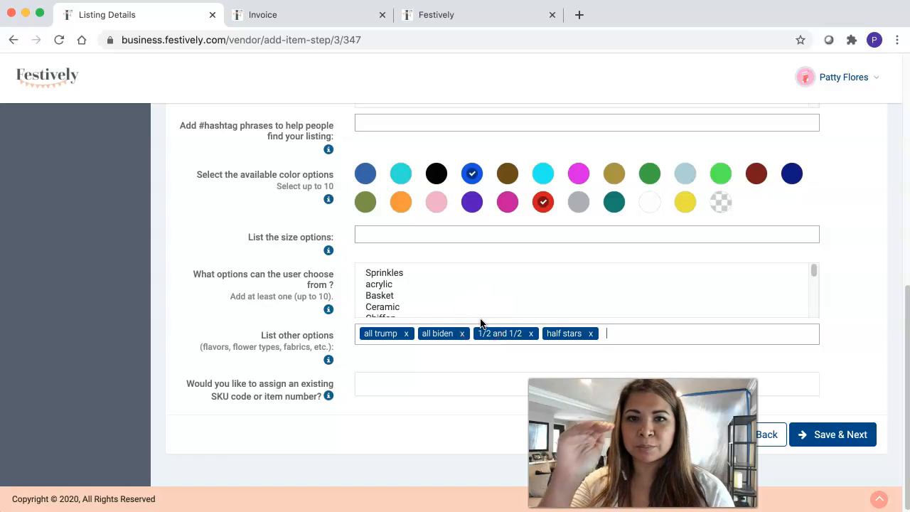
- Save the listing details and set the new item's sale price to $40
left_click(832, 435)
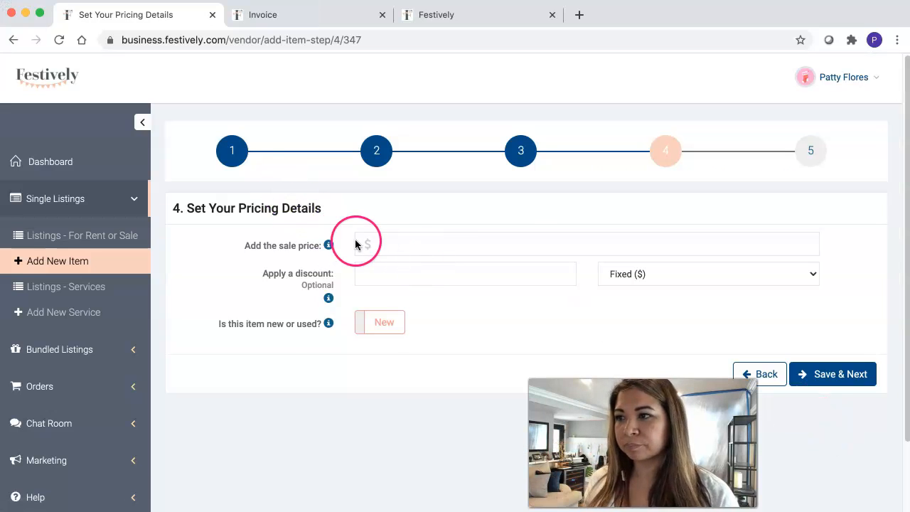
left_click(399, 245)
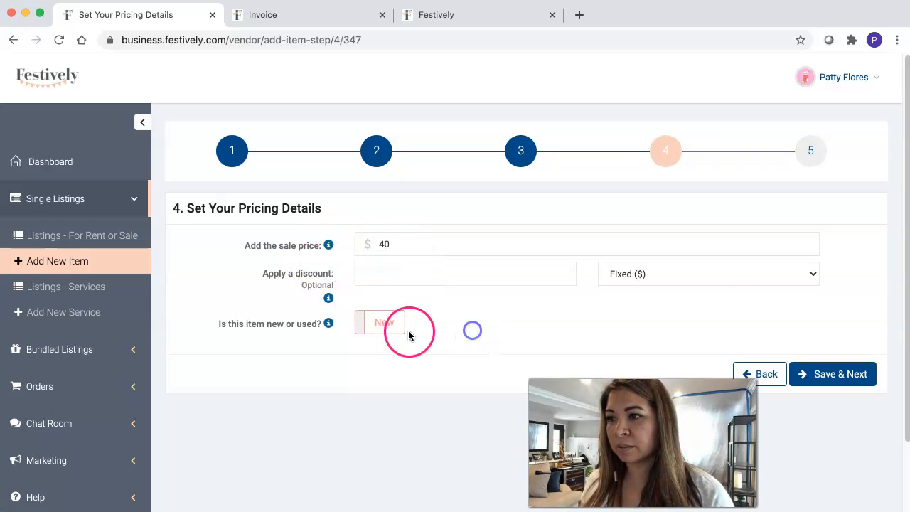
left_click(857, 375)
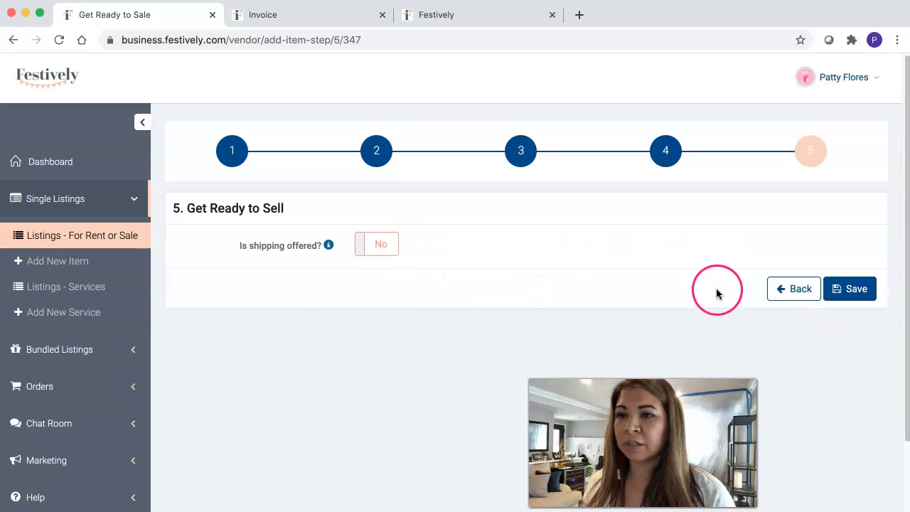
- Save the finished listing with no shipping offered and show the table of rent or sale listings
left_click(859, 290)
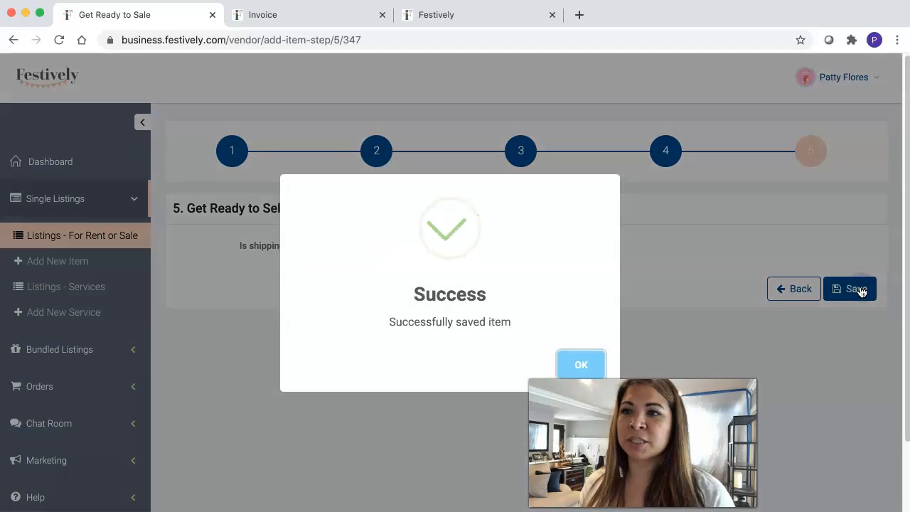
left_click(584, 366)
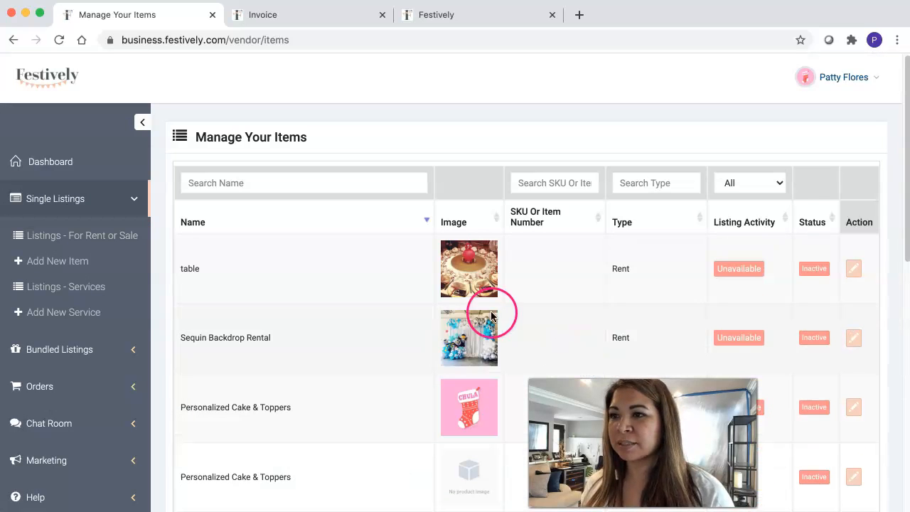
left_click(59, 40)
left_click(429, 266)
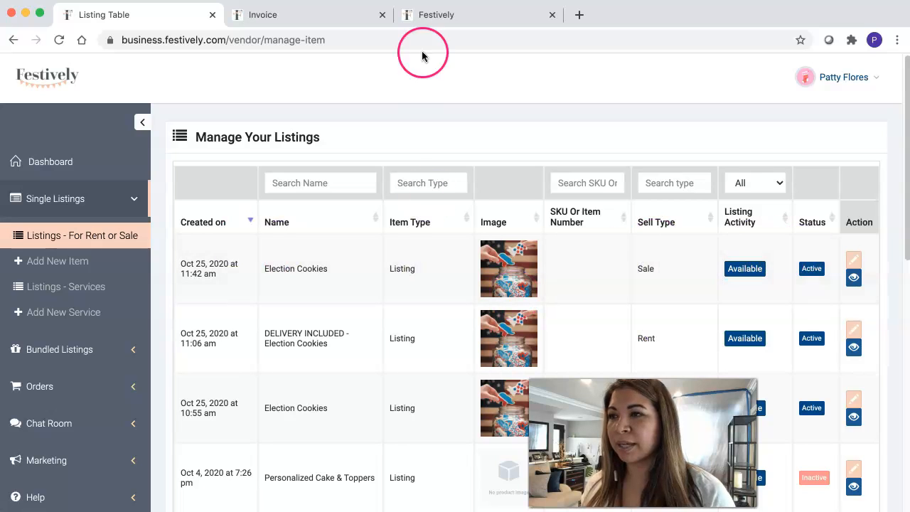
- Load the festively.com customer site in the browser tab that holds the business homepage
left_click(436, 17)
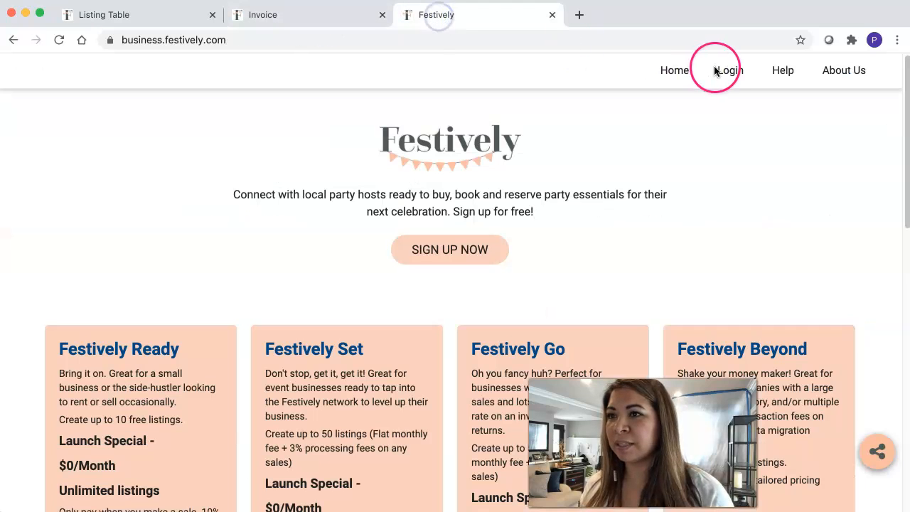
left_click(532, 47)
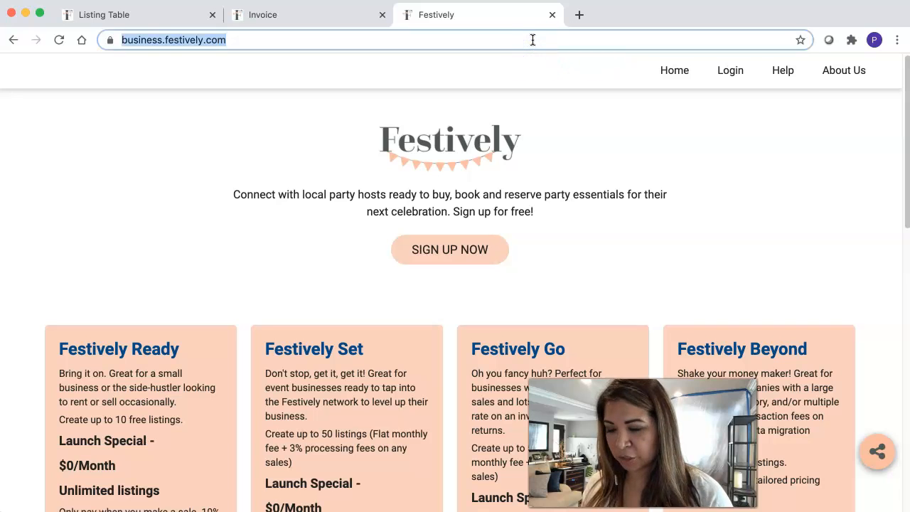
type("fes")
key("Return")
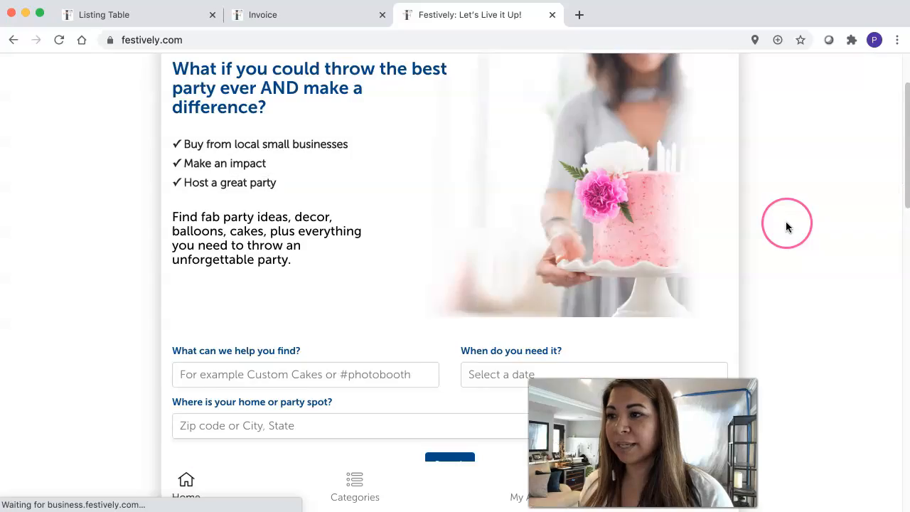
- Go to the Elections products through the homepage's election promotion and open the last Election Cookies product
scroll(786, 226, "down", 5)
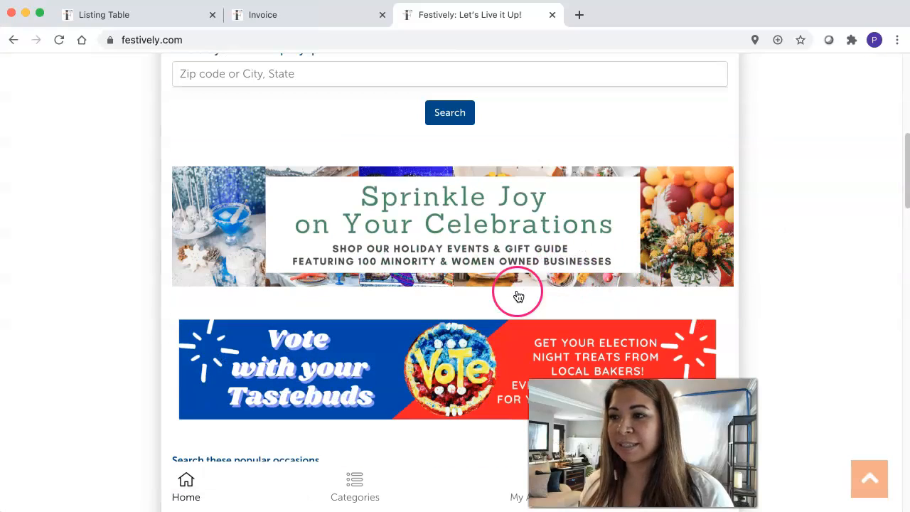
left_click(518, 297)
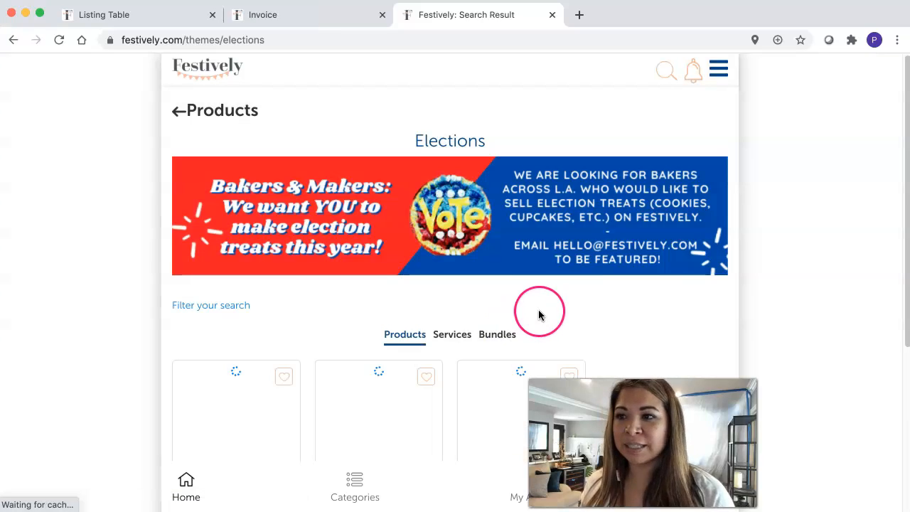
scroll(555, 311, "down", 3)
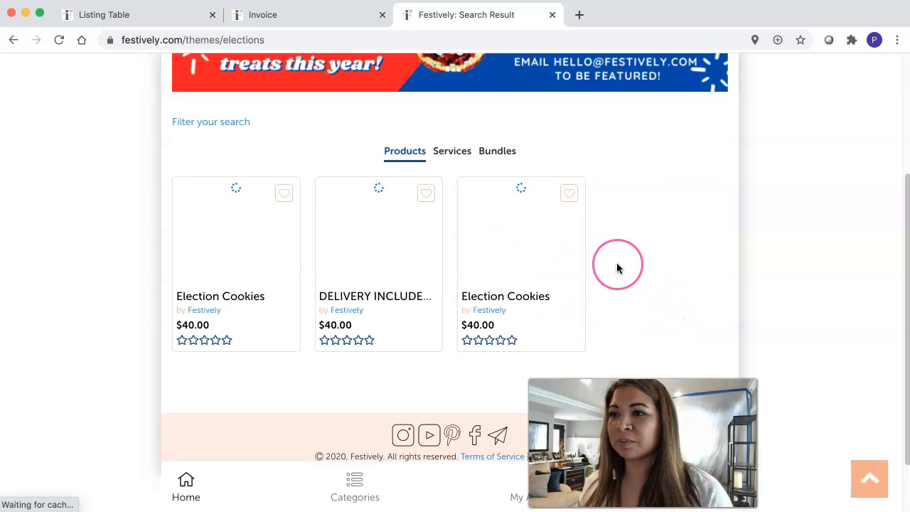
left_click(541, 251)
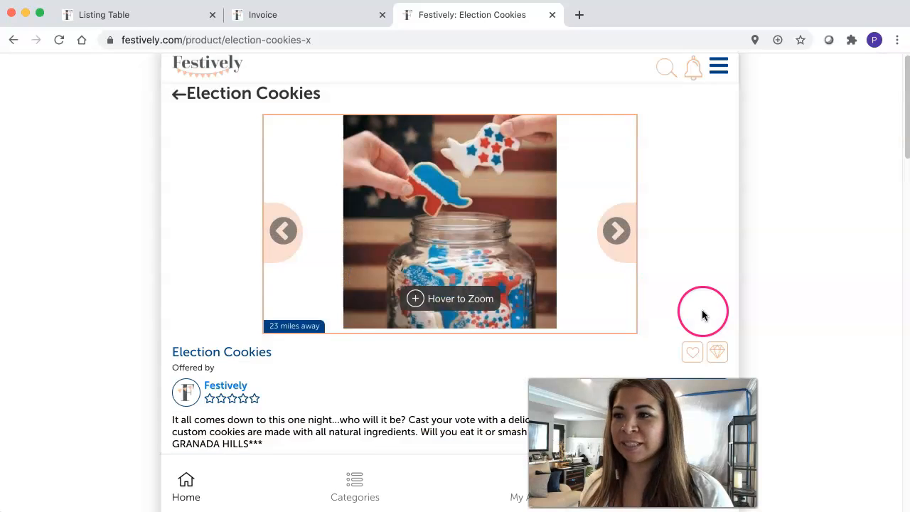
- Review the Election Cookies product page, including its photo, description, color choices and additional options
scroll(782, 284, "down", 1)
scroll(784, 274, "down", 1)
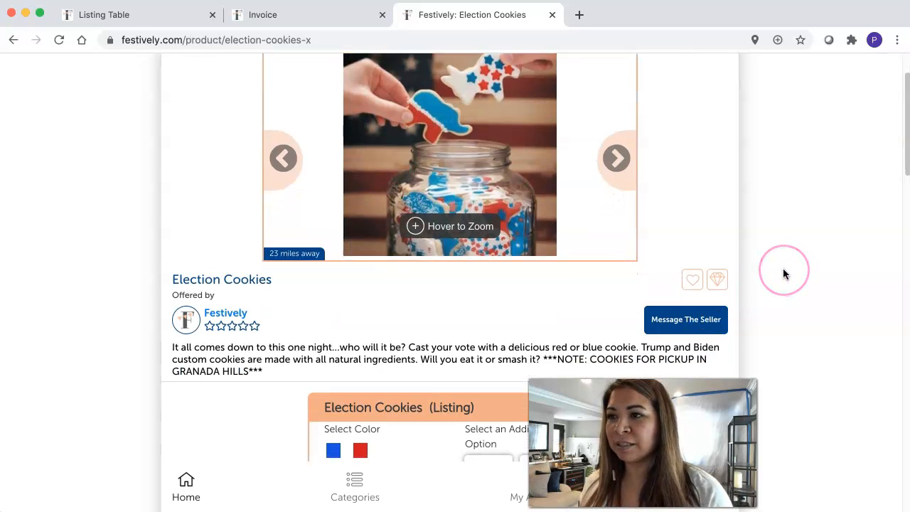
scroll(783, 271, "down", 2)
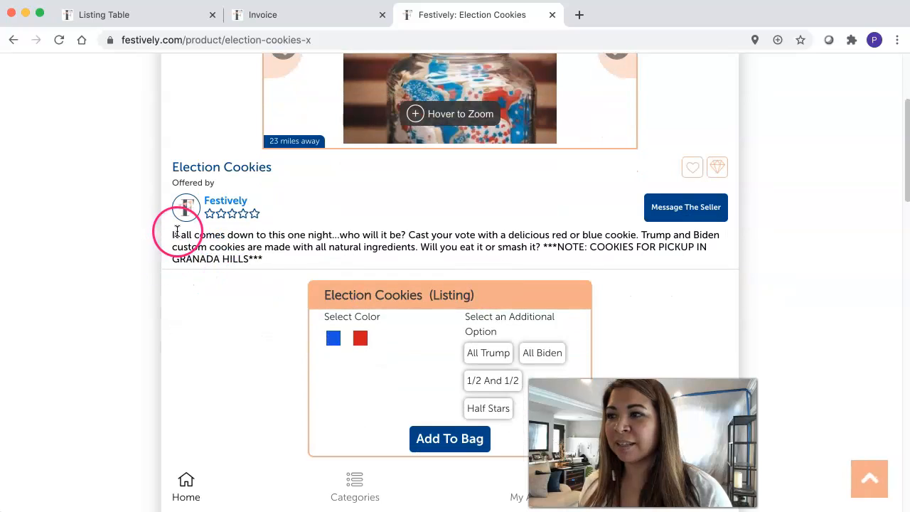
left_click_drag(173, 235, 267, 249)
left_click(775, 309)
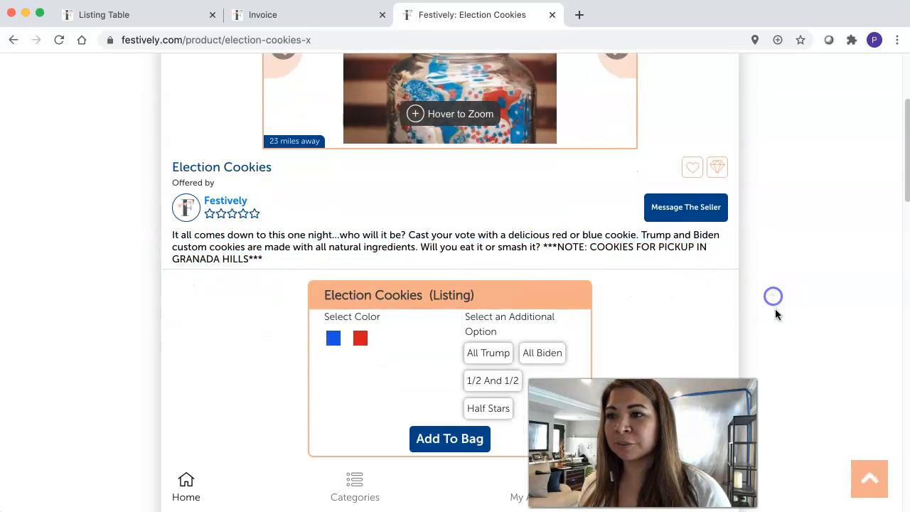
scroll(776, 312, "down", 1)
left_click(669, 305)
- Choose the red color and the All Trump option for Election Cookies, and add the product to the bag
left_click(340, 267)
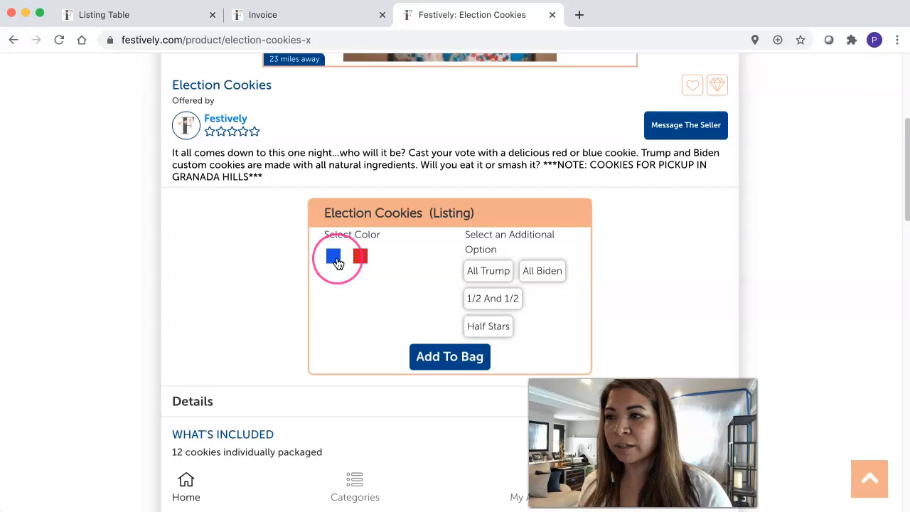
left_click(496, 276)
left_click(354, 261)
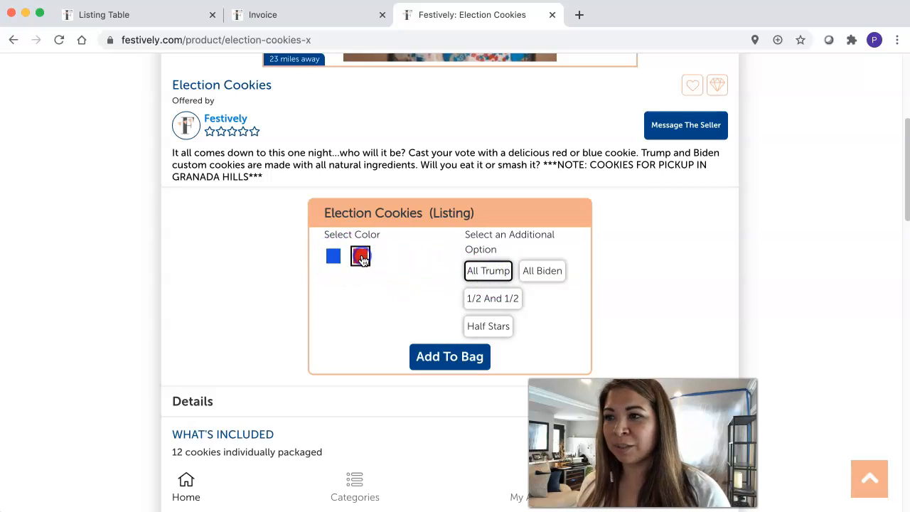
left_click(436, 350)
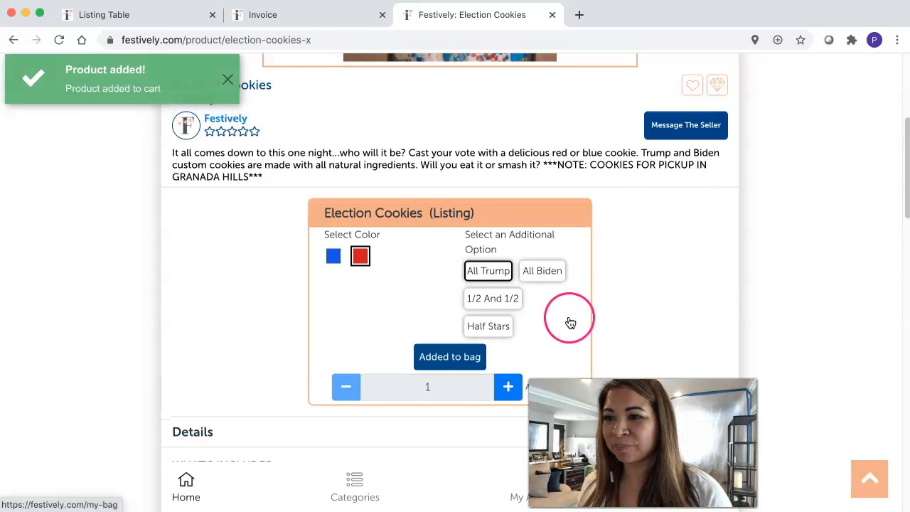
- Check the product's details section and open the shopping bag to view the order
scroll(787, 318, "down", 3)
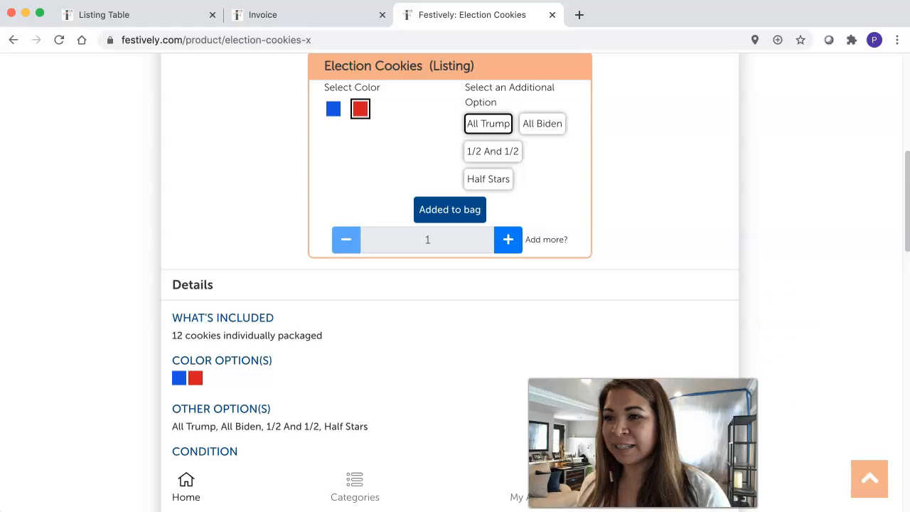
scroll(787, 422, "up", 6)
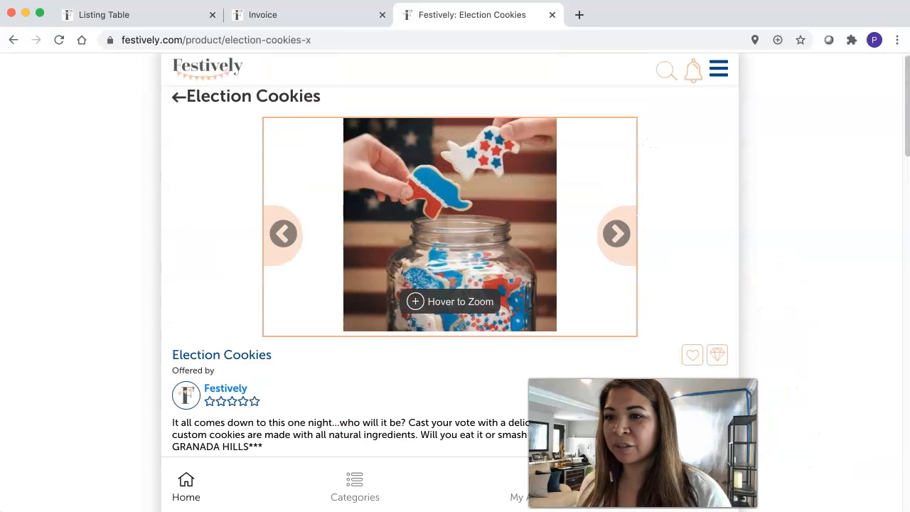
left_click(717, 70)
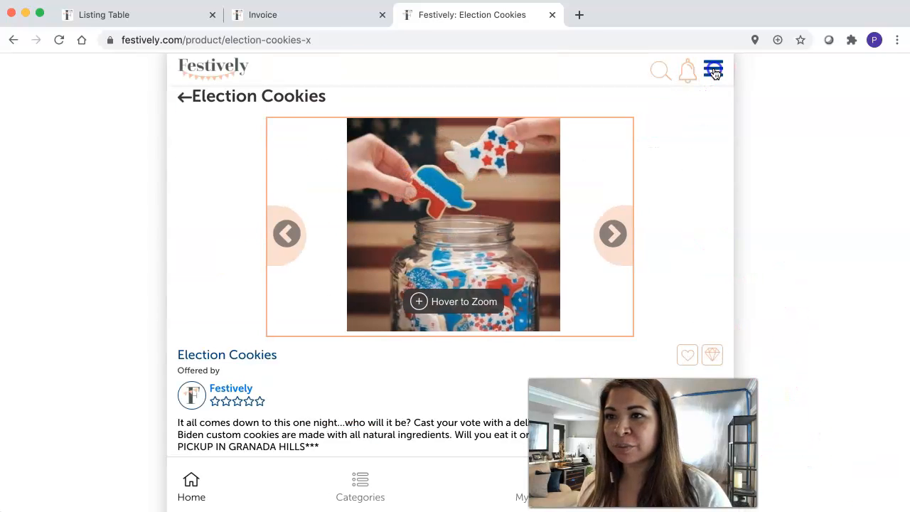
left_click(797, 166)
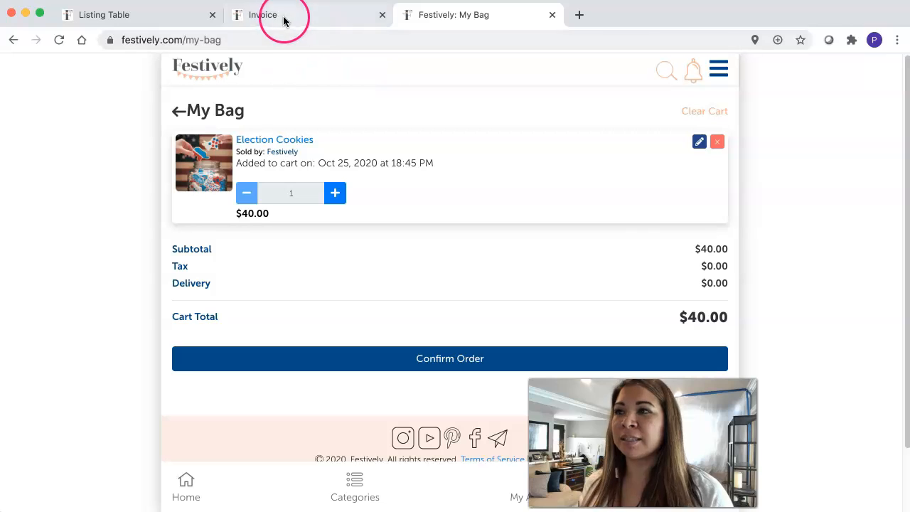
- Return to the business portal's listings table and start a new item listing
left_click(145, 16)
scroll(647, 306, "down", 1)
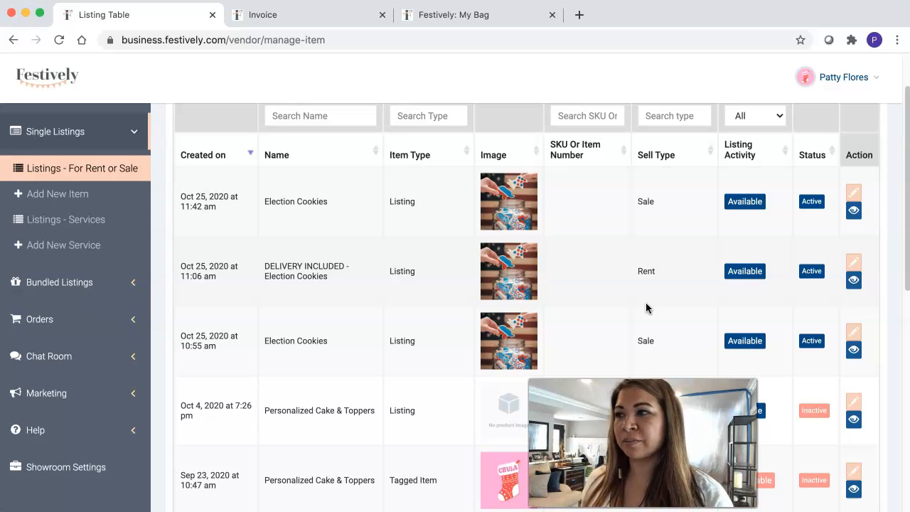
left_click(67, 197)
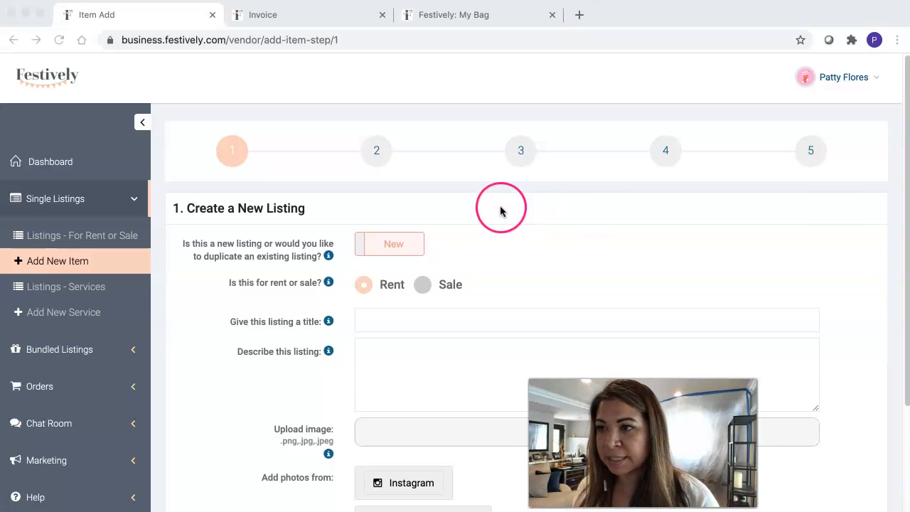
- Title the new listing "DELIVERY INCLUDED - Election Cookies"
left_click(480, 214)
left_click(546, 311)
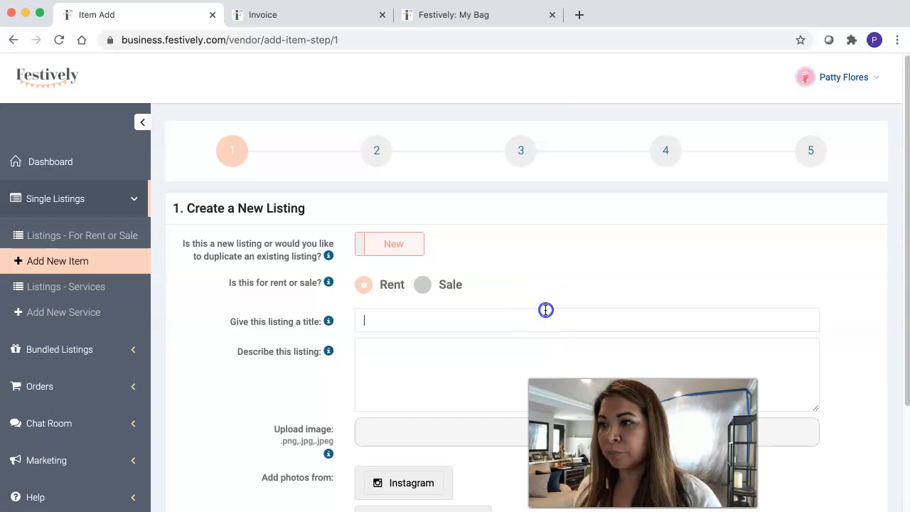
type("DELIVERY INCLUDED")
left_click(553, 334)
type("-")
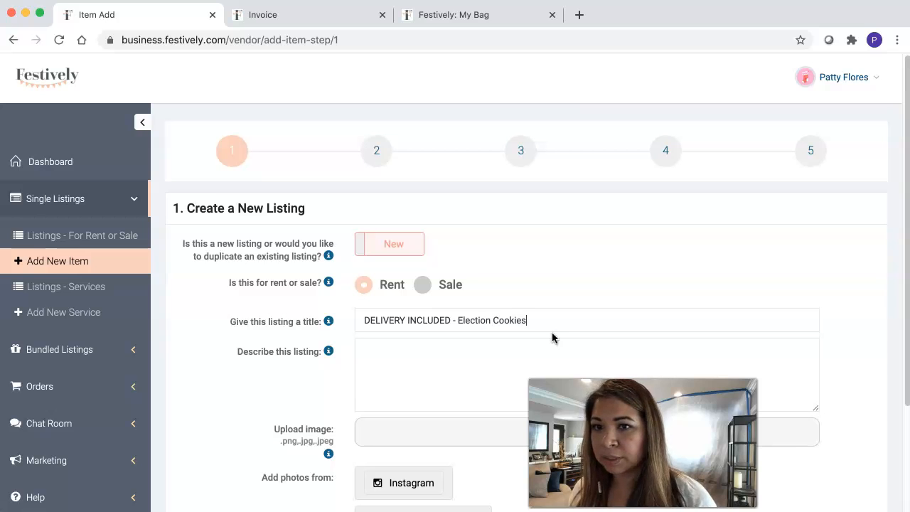
key("super+Tab")
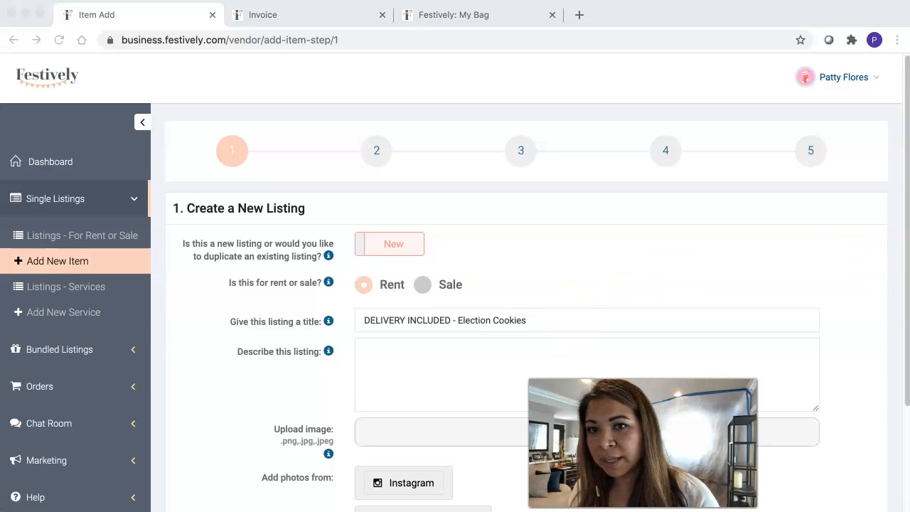
- Describe the listing as red or blue Trump and Biden custom cookies, noting that they will be delivered within 20 miles of Granada Hills
left_click(429, 384)
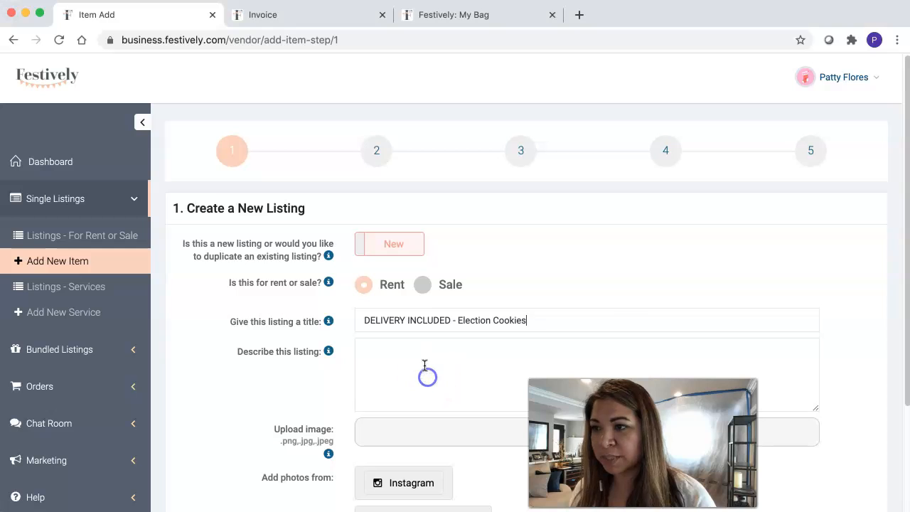
type("It all comes down to this one night...who will it be? Cast your vote with a delicious red or blue cookie. Trump and Biden custom cookies are made with all natural ingredients. Will you eat it or smash it?  ***NOTE: COOKIES WILL BE DELIVERED WITHIN 20 MILES OF GRANADA HILLS***")
left_click(533, 331)
scroll(548, 327, "down", 3)
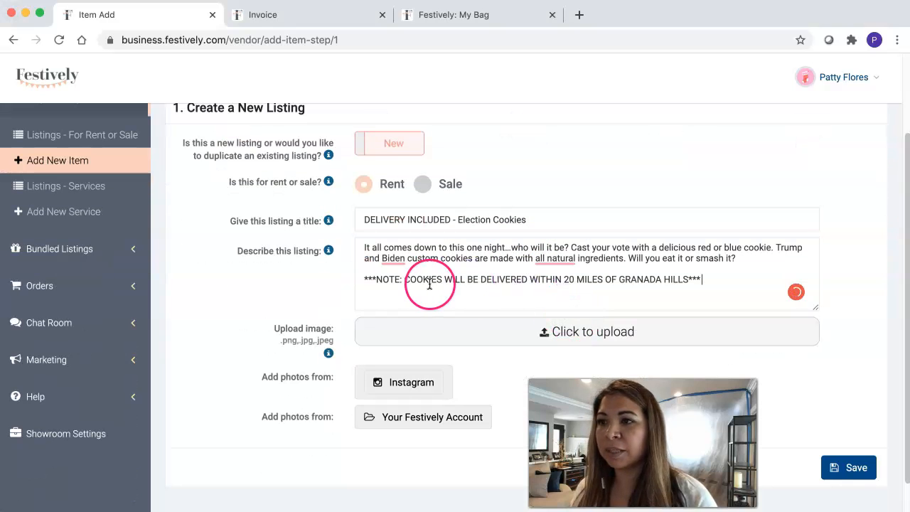
left_click(553, 279)
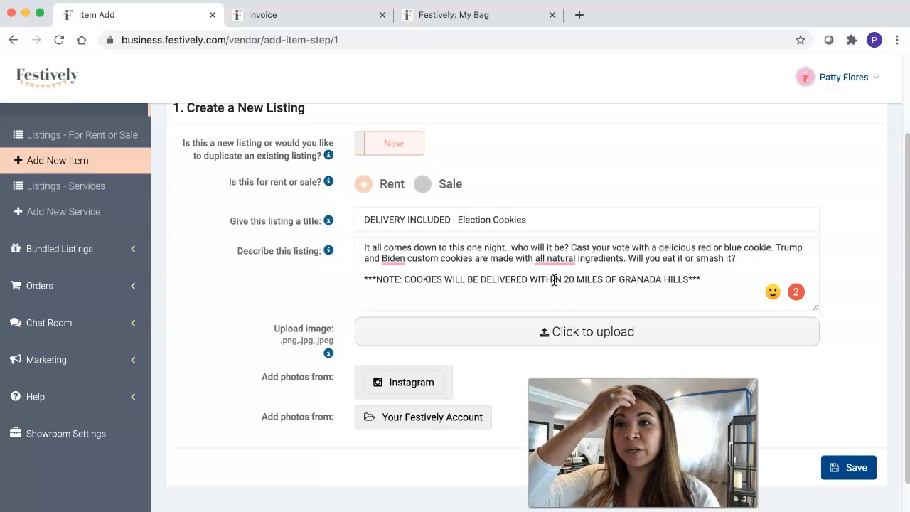
left_click(520, 319)
scroll(532, 330, "down", 1)
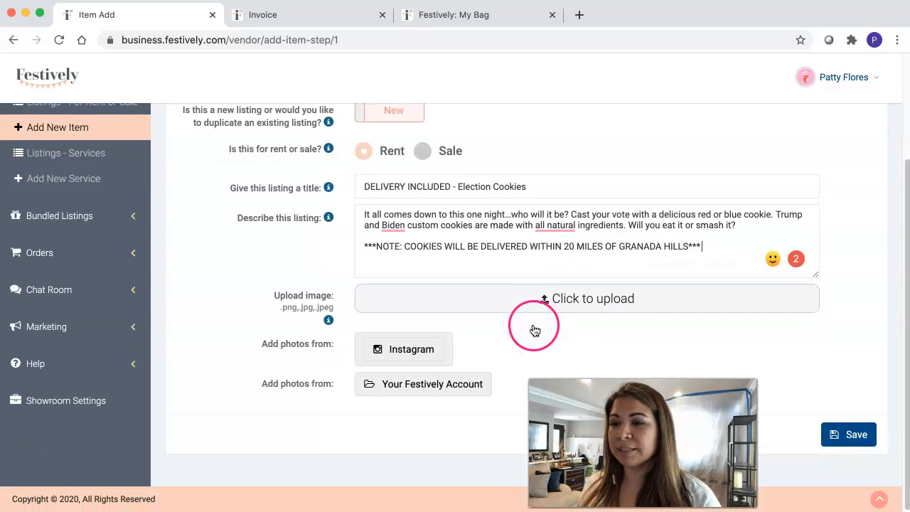
- Upload election.jpg from the Desktop as the listing's photo and save the new listing
left_click(537, 301)
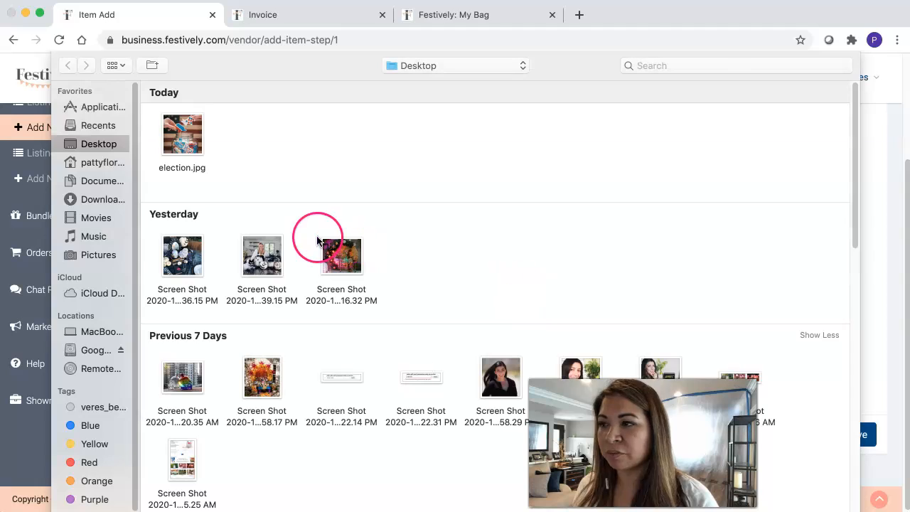
left_click(189, 135)
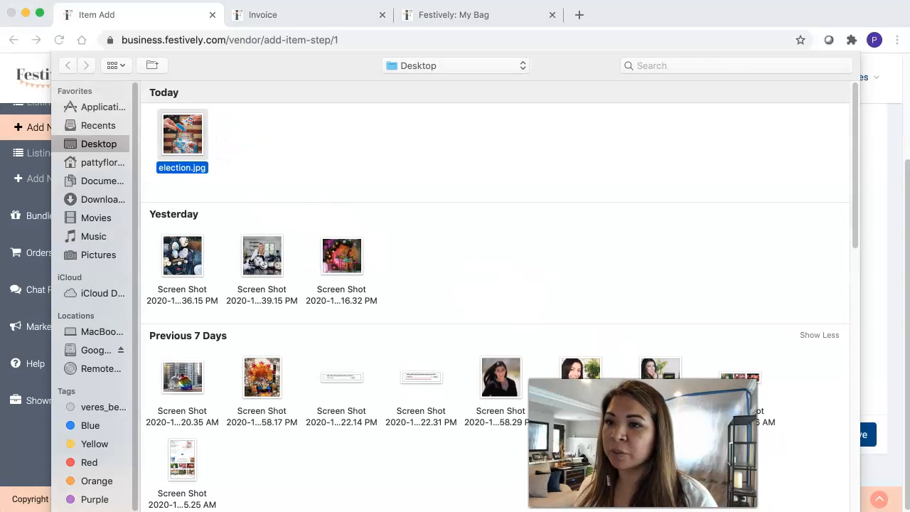
key("Return")
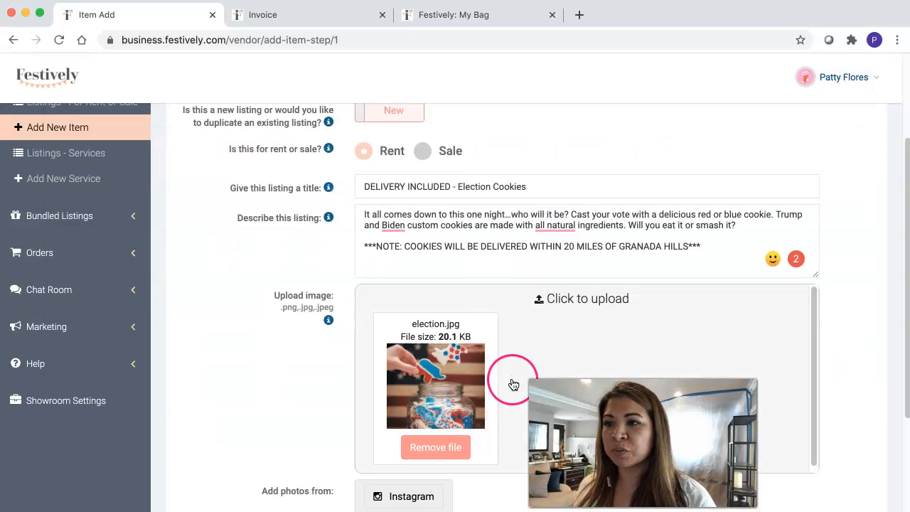
scroll(512, 382, "down", 4)
left_click(862, 435)
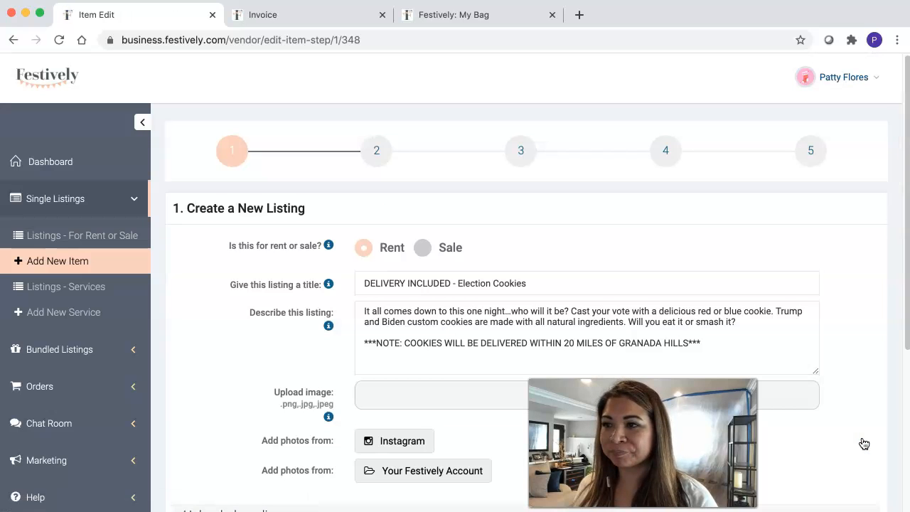
- Make the uploaded cookie photo the main image, save it, and continue past the optional item tagging without adding tags
left_click(889, 417)
scroll(890, 419, "down", 1)
scroll(889, 420, "down", 2)
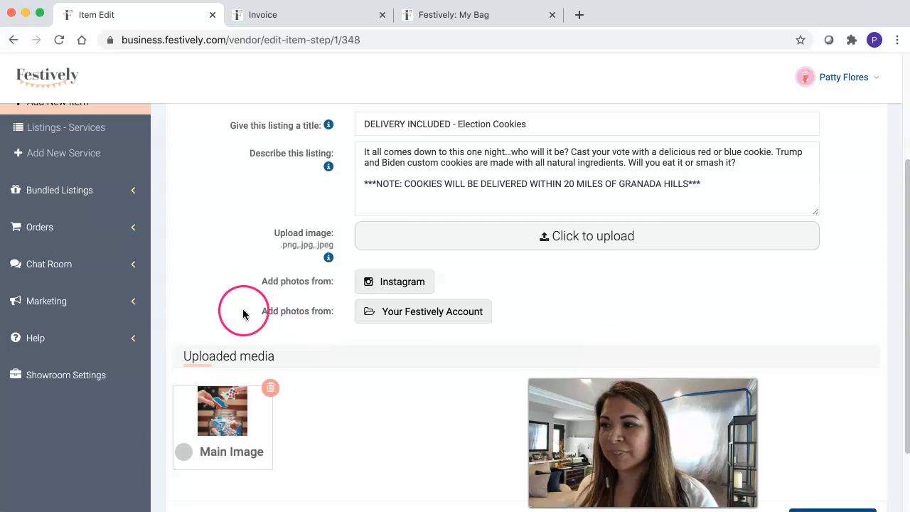
left_click(189, 461)
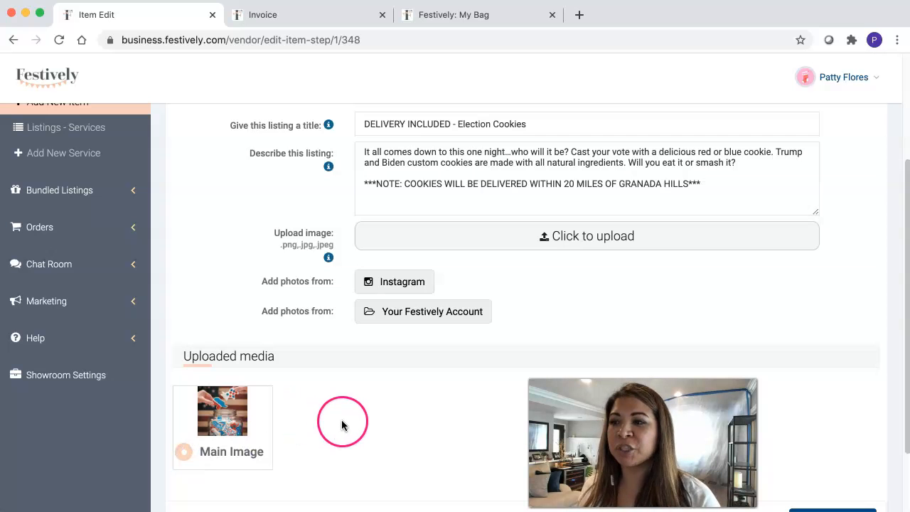
scroll(343, 426, "down", 1)
left_click(825, 435)
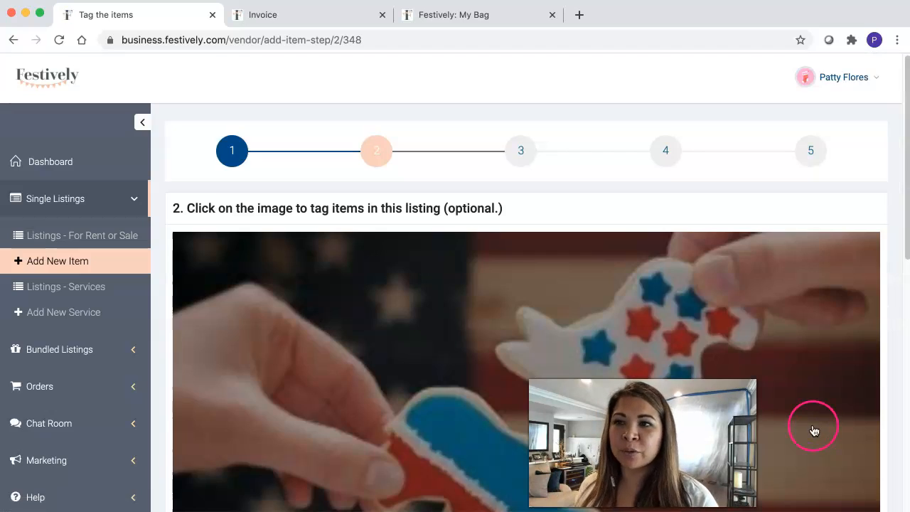
scroll(886, 465, "down", 10)
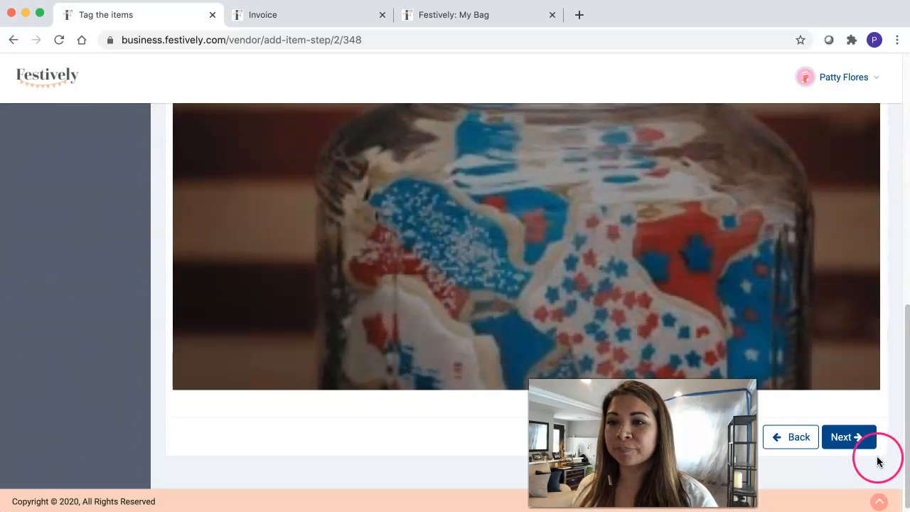
left_click(853, 446)
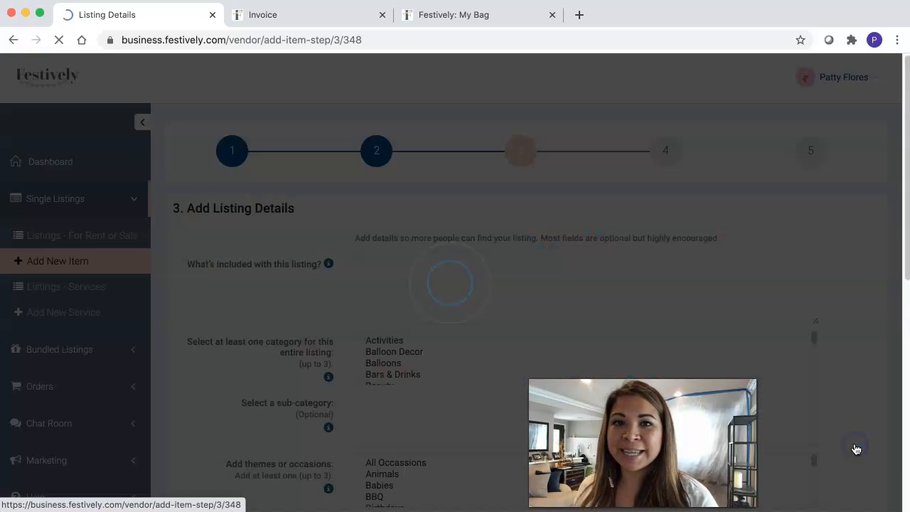
- State that the listing includes "12 cookies individually packaged"
scroll(256, 378, "down", 1)
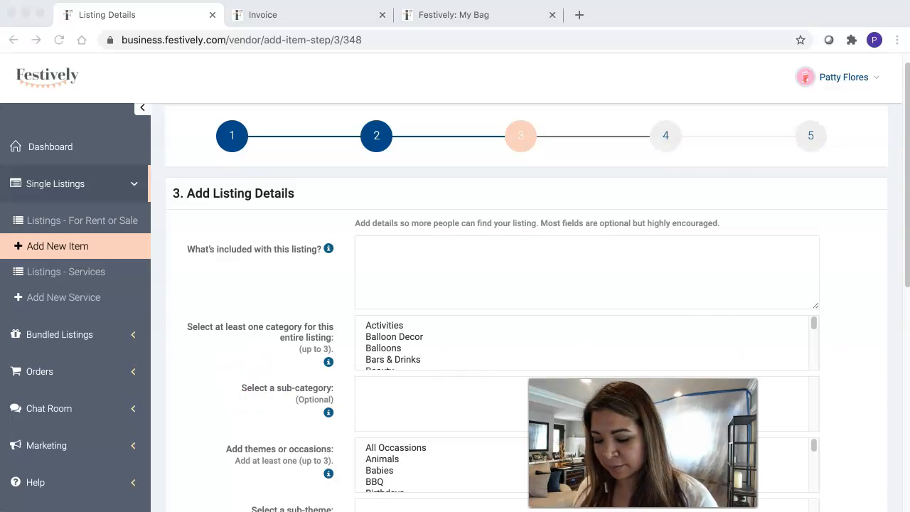
left_click(446, 273)
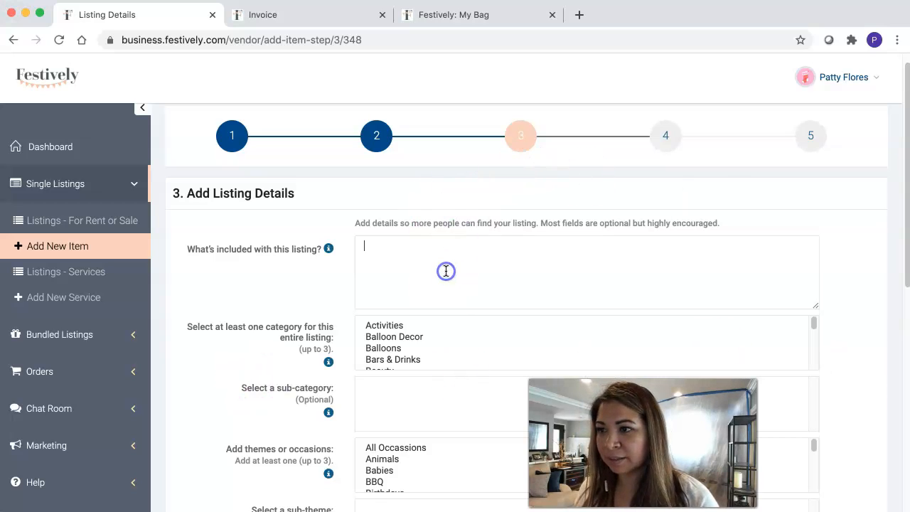
type("12 cookies individually packaged")
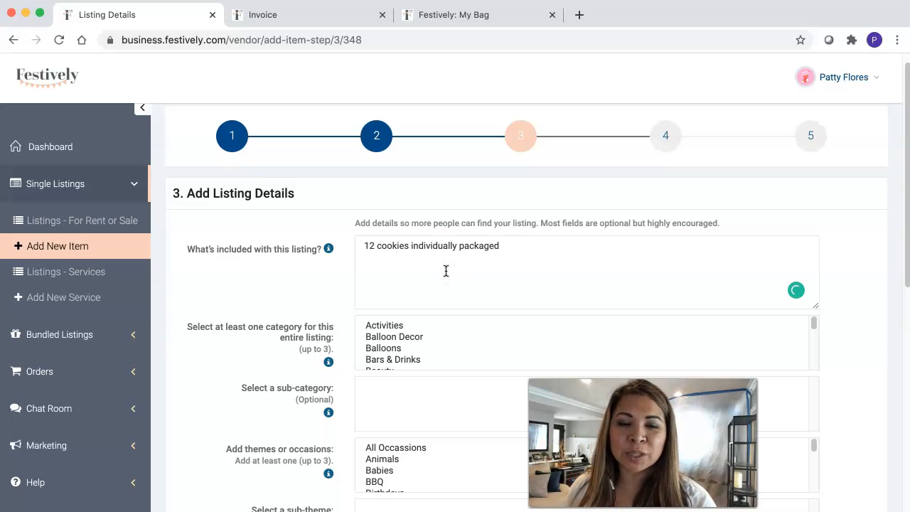
- Assign the listing to the Desserts and Treats category with the Custom Cookies sub-category
scroll(520, 284, "down", 2)
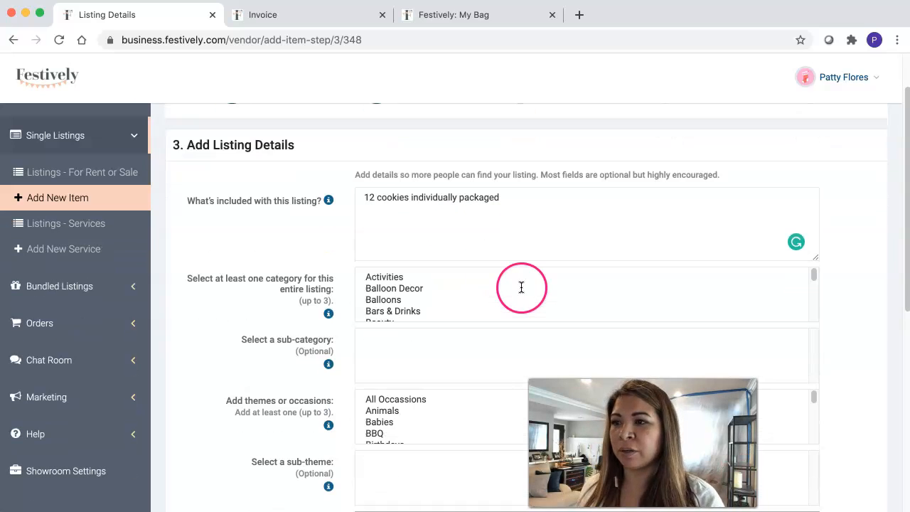
scroll(523, 297, "down", 2)
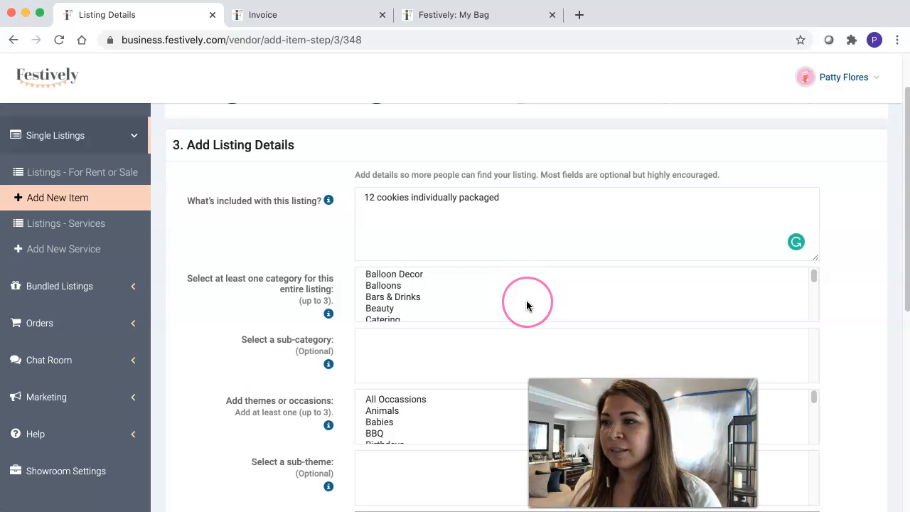
scroll(526, 305, "down", 5)
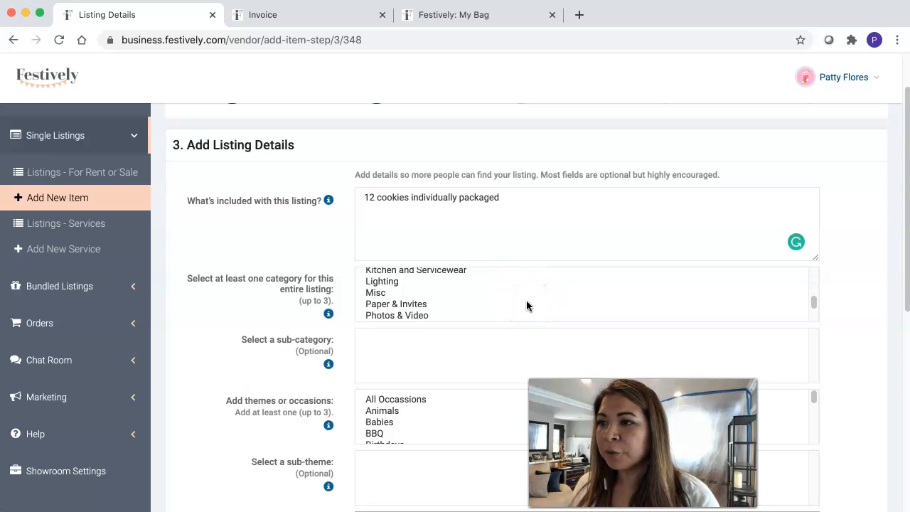
scroll(526, 306, "up", 5)
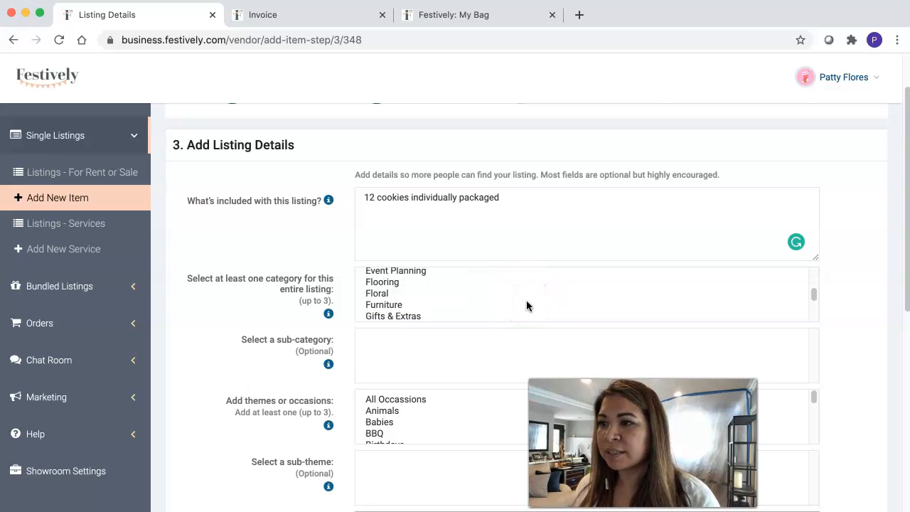
left_click(478, 284)
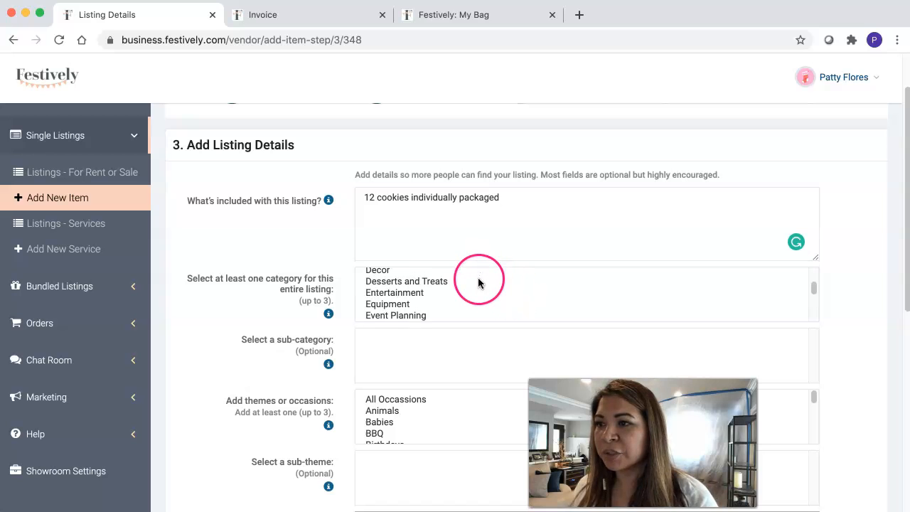
left_click(490, 361)
scroll(489, 358, "down", 2)
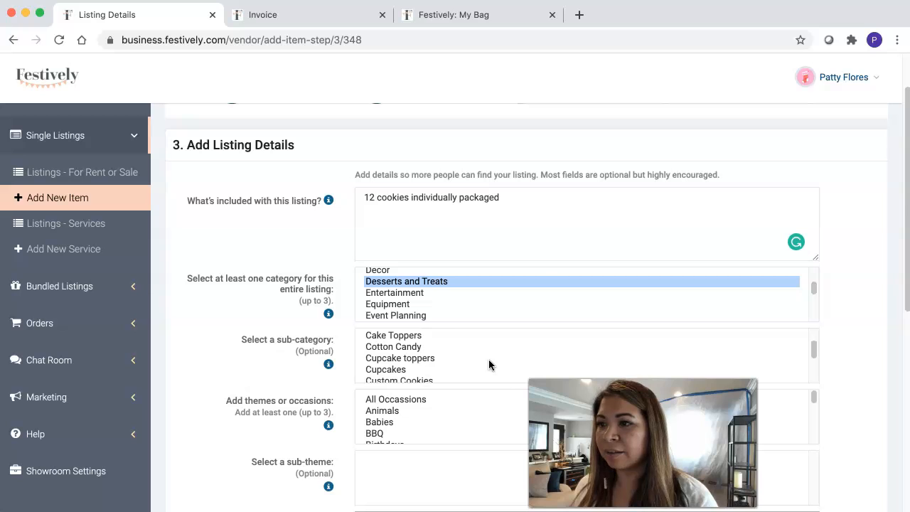
left_click(483, 373)
- Set the listing's theme or occasion to Elections
scroll(320, 335, "down", 2)
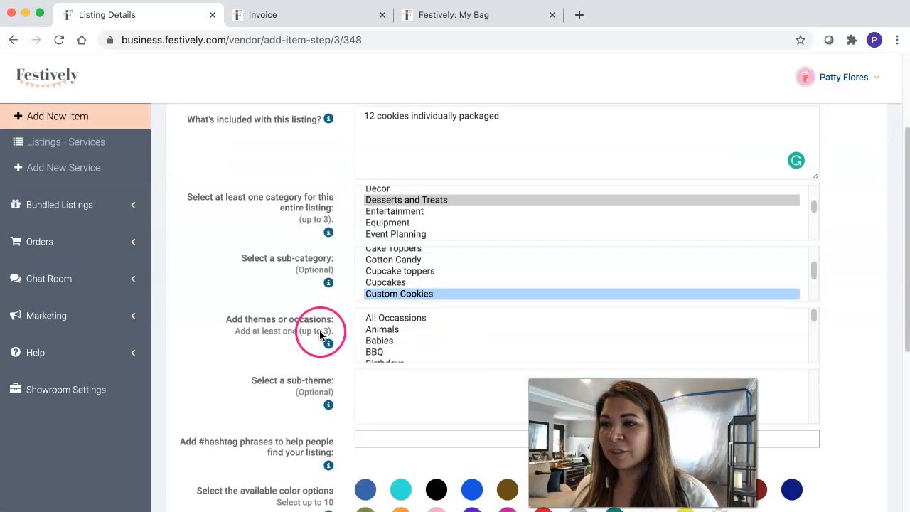
scroll(470, 337, "down", 3)
scroll(469, 335, "down", 2)
left_click(465, 332)
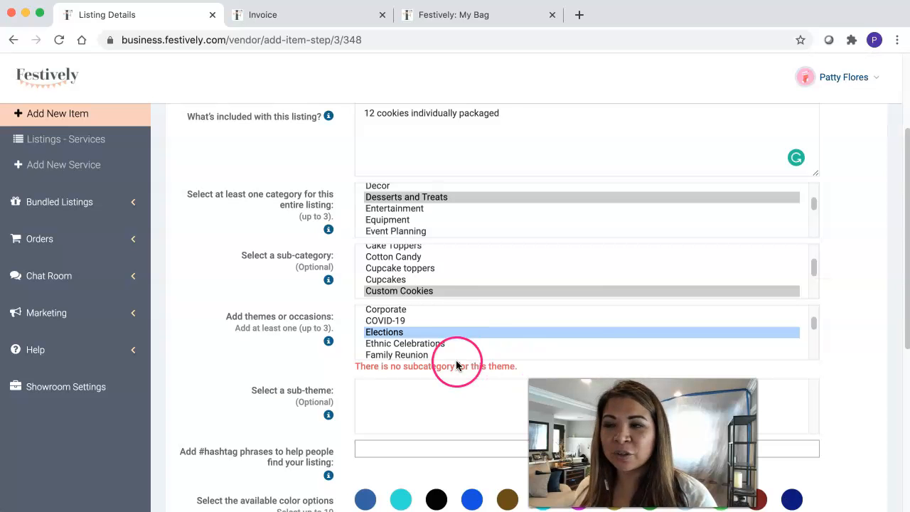
- Add the hashtags #trump, #biden and #electioncookies to the listing
scroll(431, 370, "down", 3)
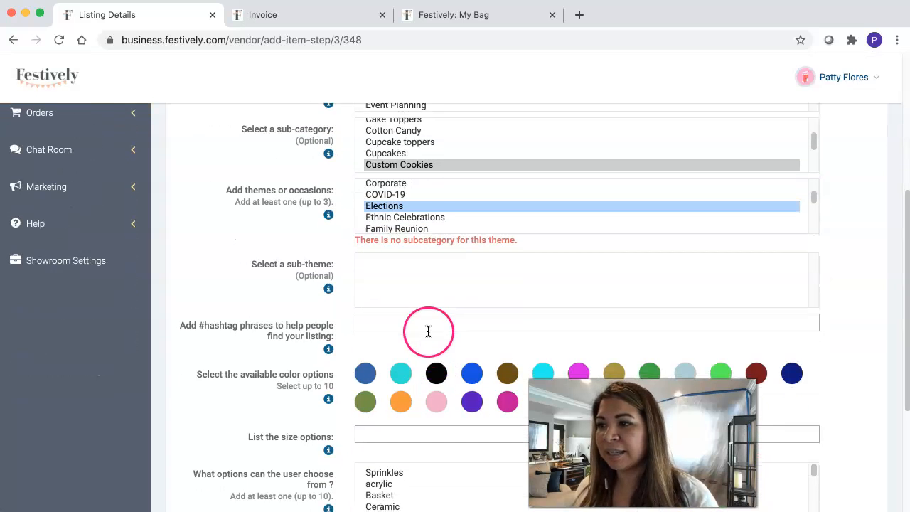
left_click(406, 315)
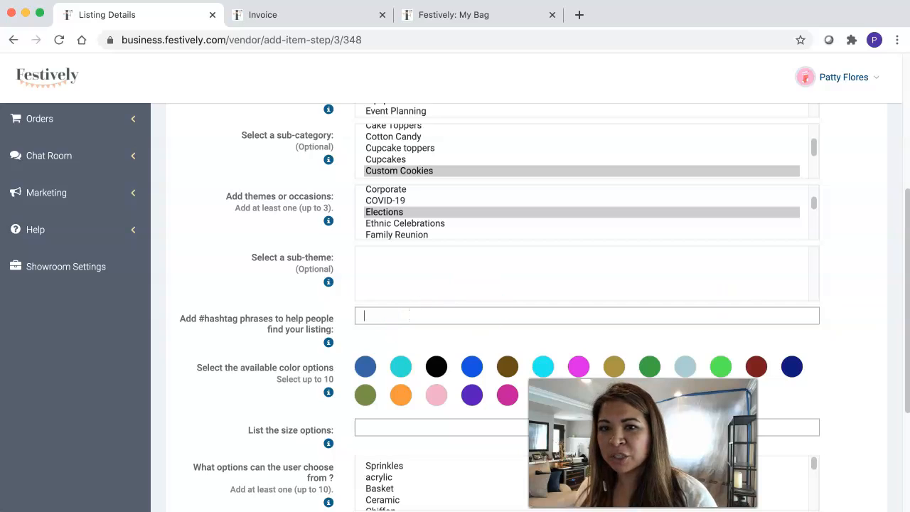
type("#")
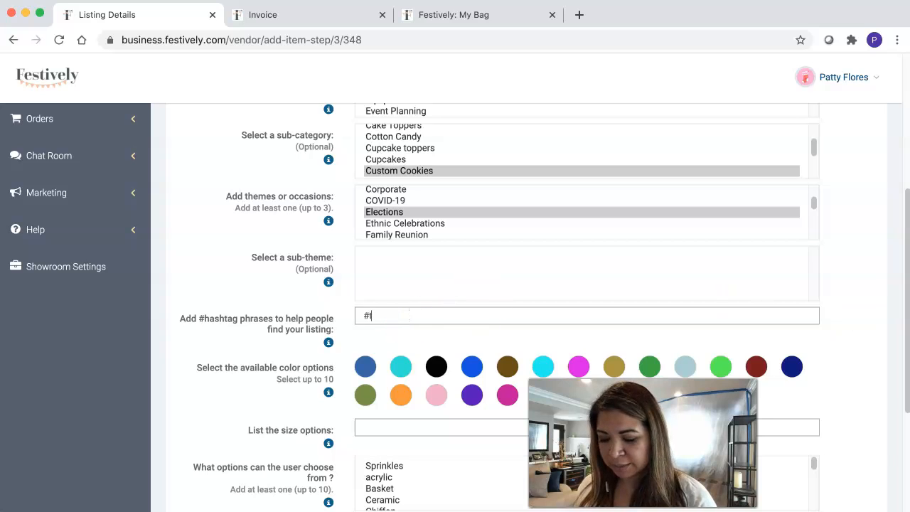
type("trump")
key("Return")
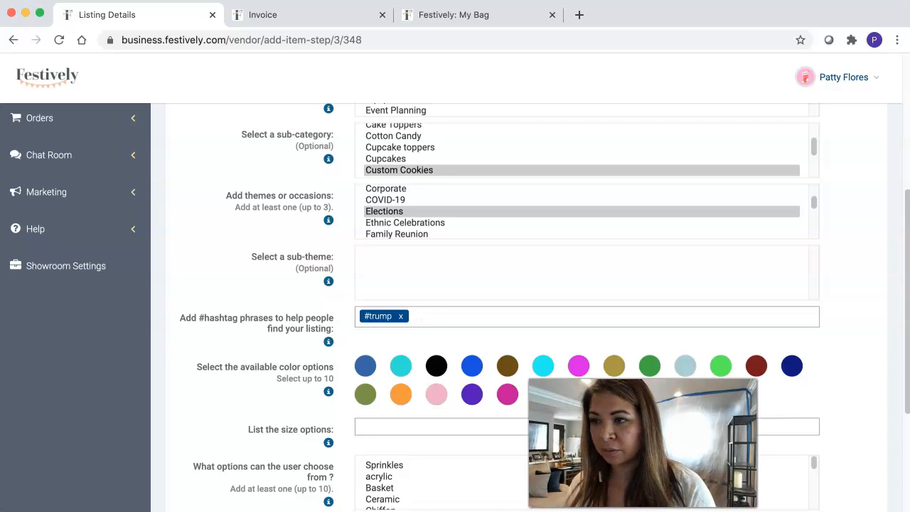
type("#biden")
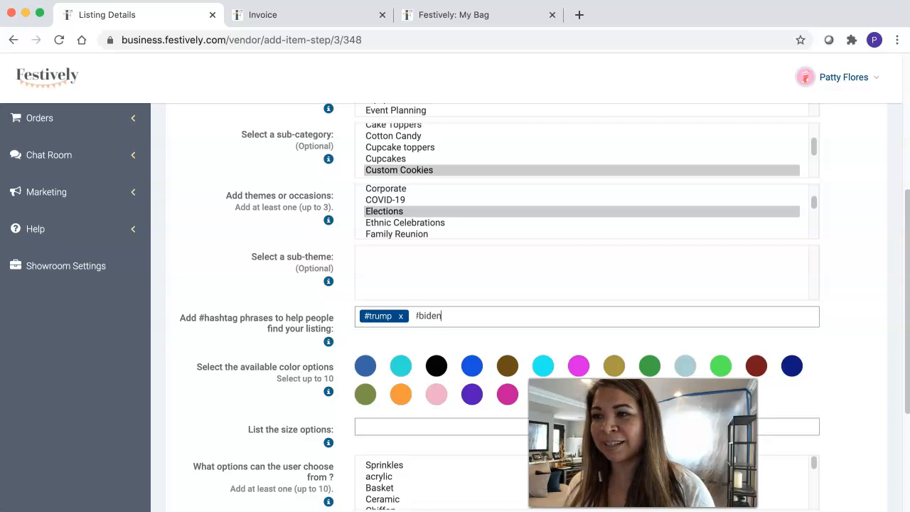
key("Return")
type("#electioncookies")
key("Return")
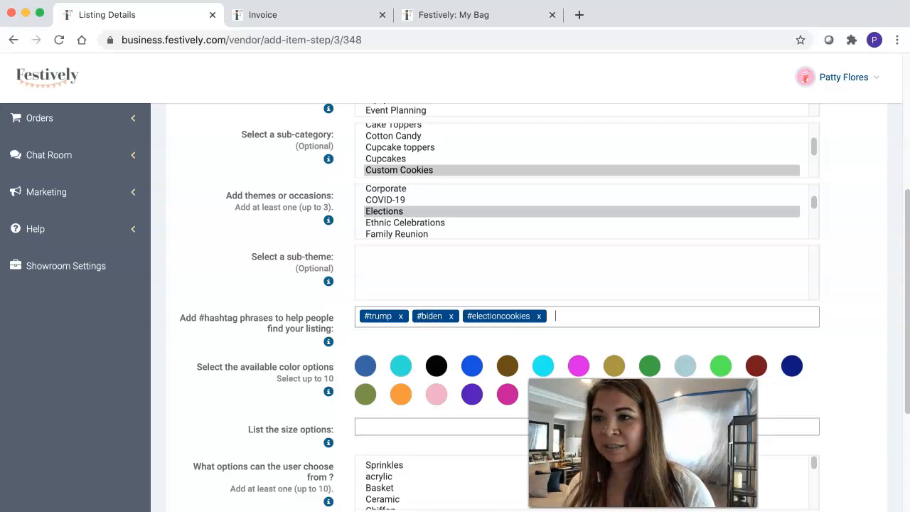
- Offer red and blue as the available color options, then save the listing details and continue to pricing
scroll(836, 326, "down", 5)
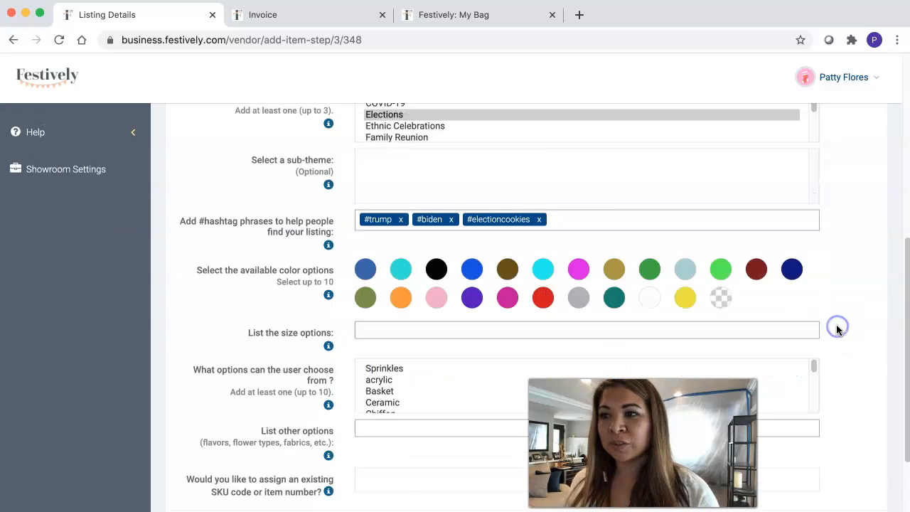
left_click(543, 230)
left_click(472, 203)
scroll(538, 340, "down", 2)
scroll(871, 372, "down", 1)
scroll(871, 372, "down", 1)
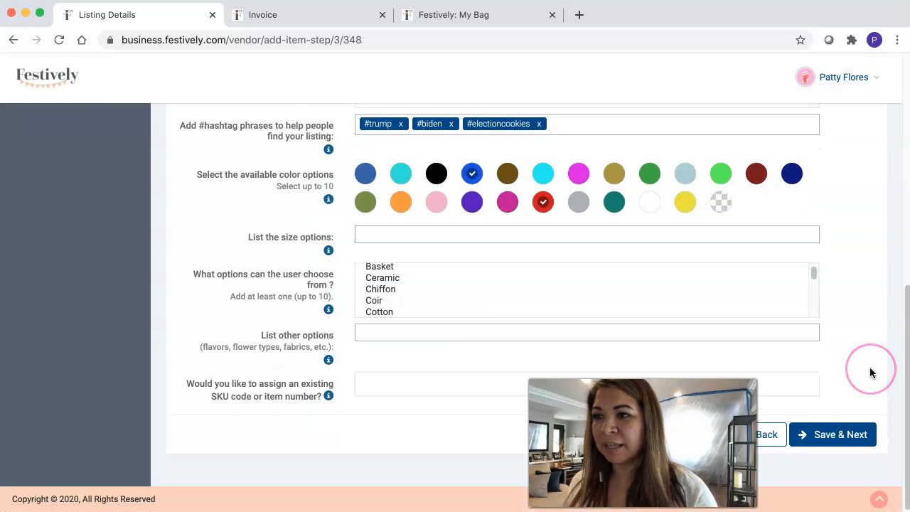
left_click(852, 441)
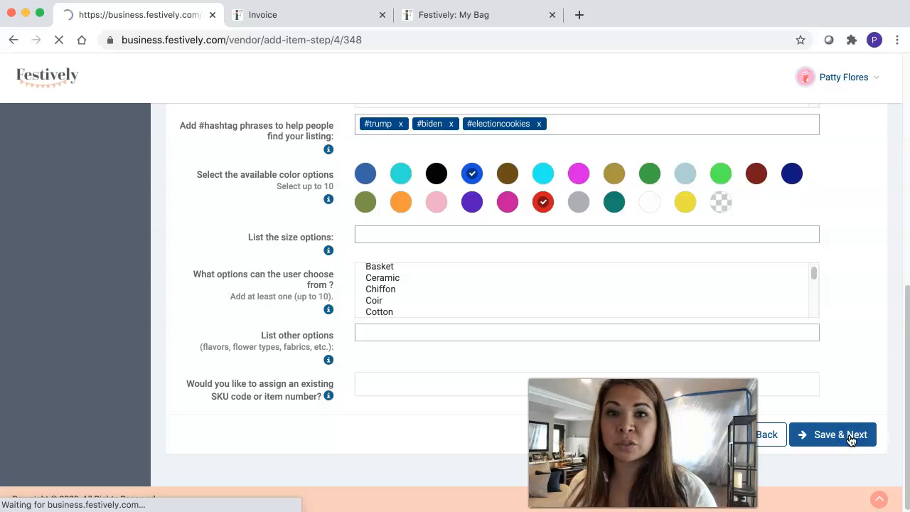
- Charge for the listing by the day with a daily fee of $40
scroll(853, 400, "down", 3)
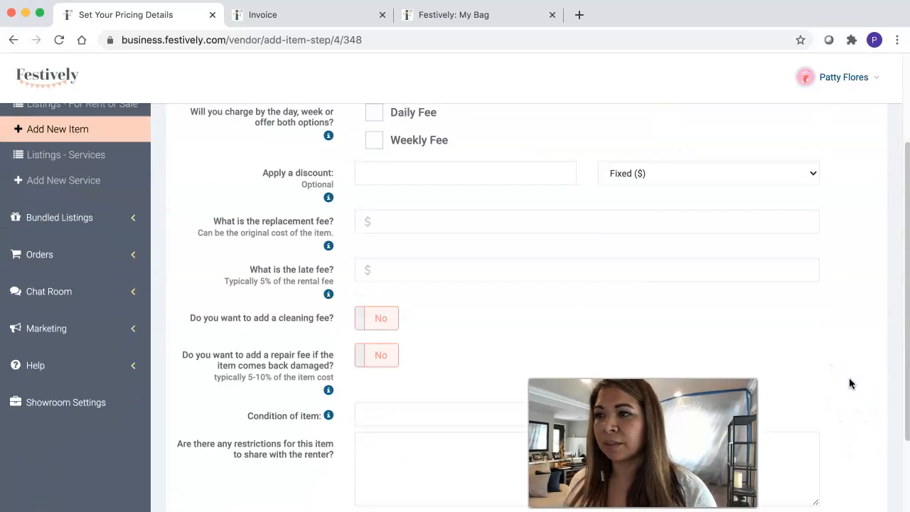
left_click(375, 145)
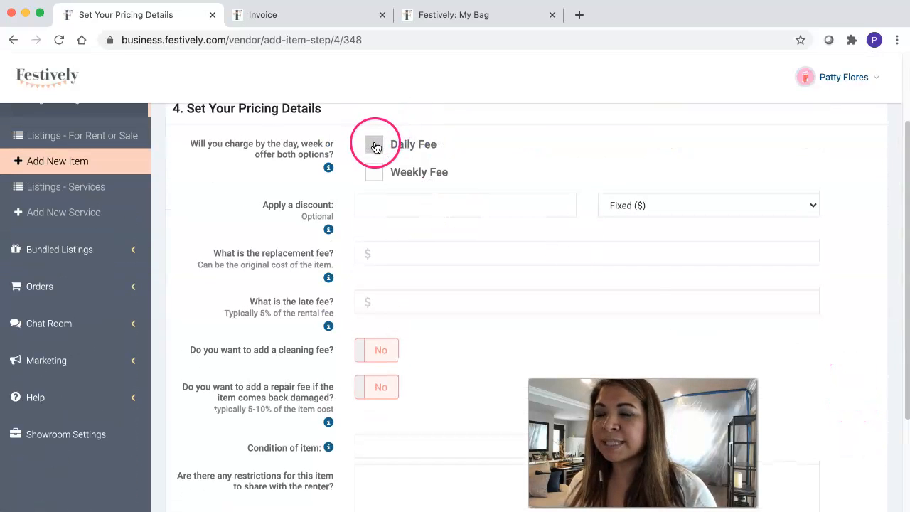
left_click(558, 141)
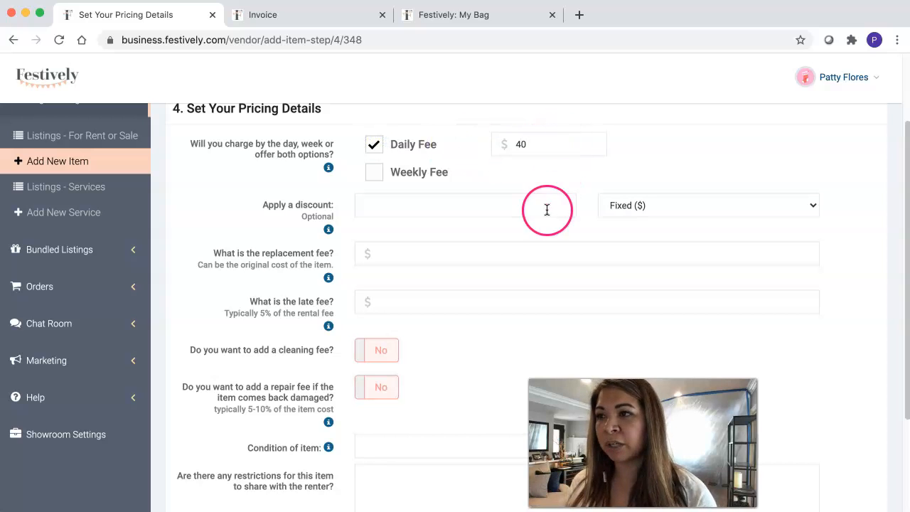
- Set the listing's replacement fee to $40 and its late fee to $5
scroll(535, 256, "down", 1)
left_click(529, 229)
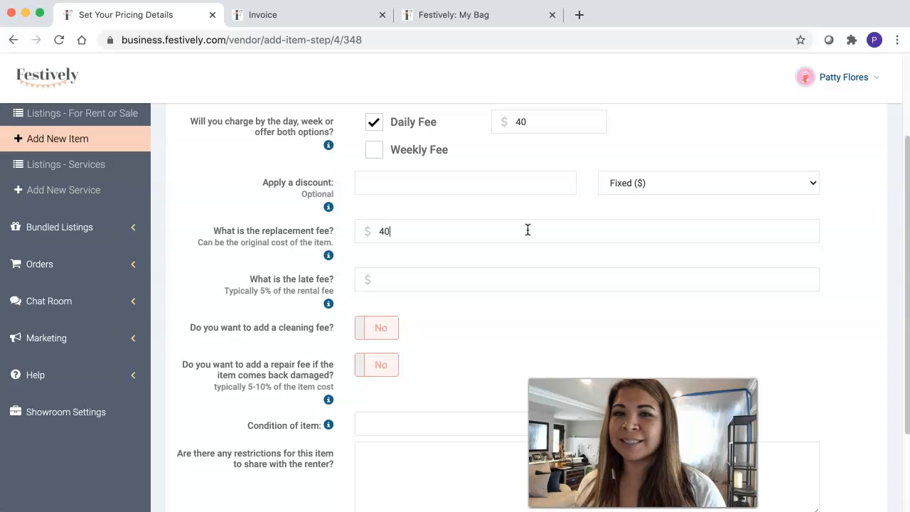
left_click(490, 278)
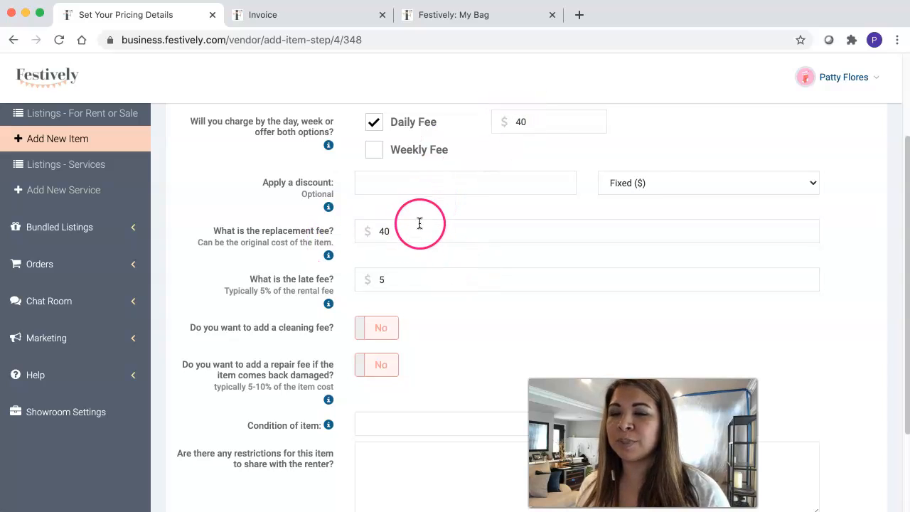
left_click(442, 280)
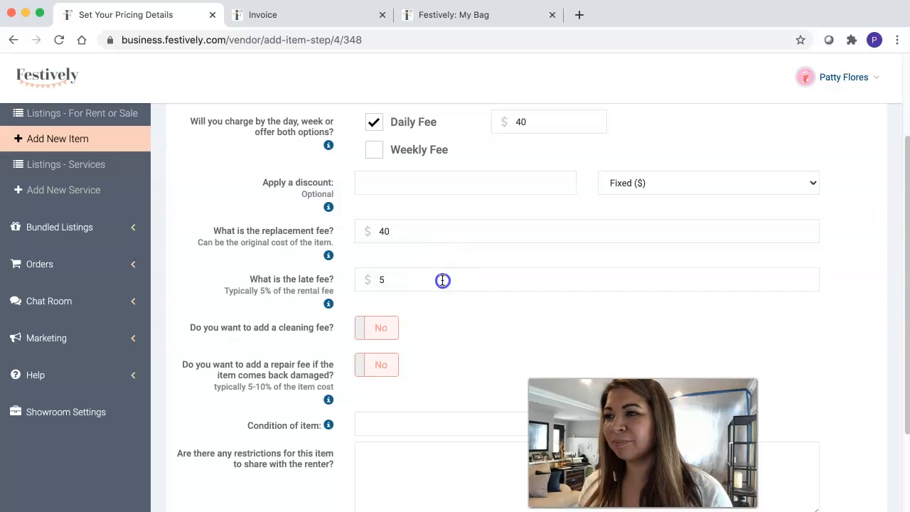
- Enter New as the item's condition, then save the pricing details and continue to the rental setup
scroll(443, 281, "down", 3)
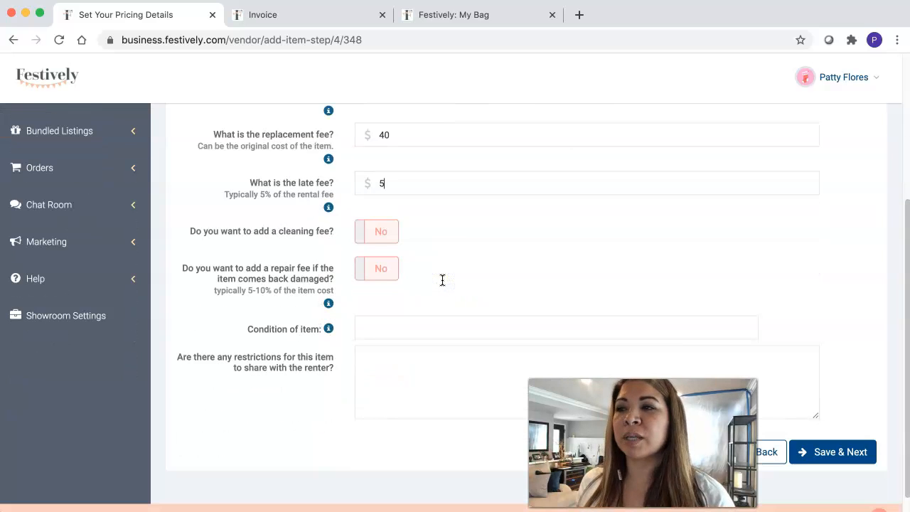
scroll(433, 244, "down", 1)
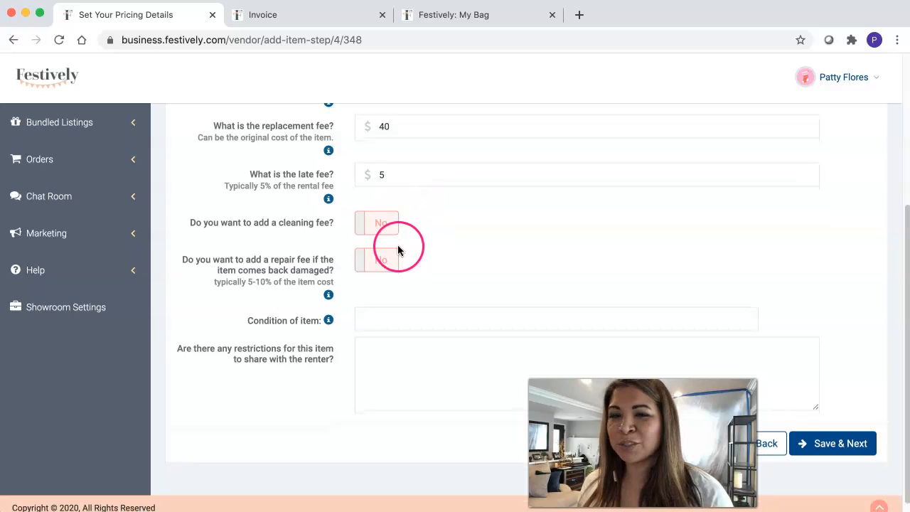
scroll(462, 296, "down", 1)
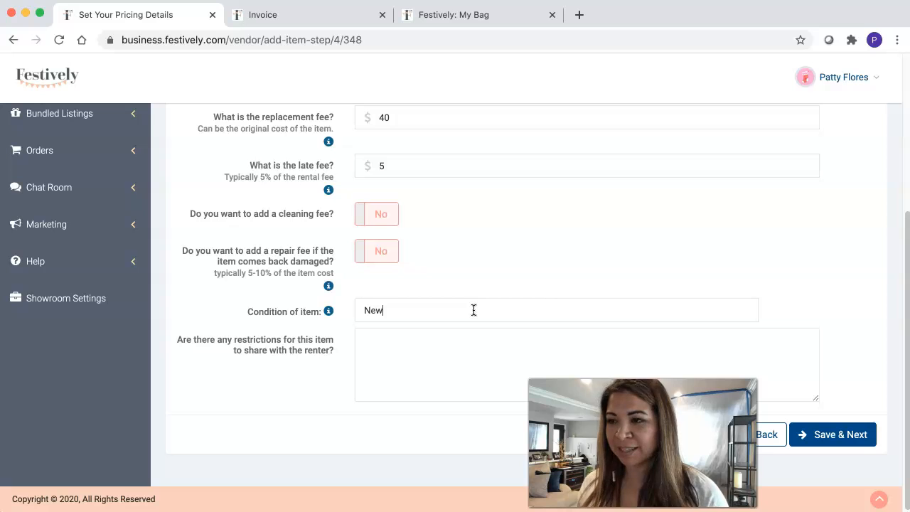
left_click(847, 434)
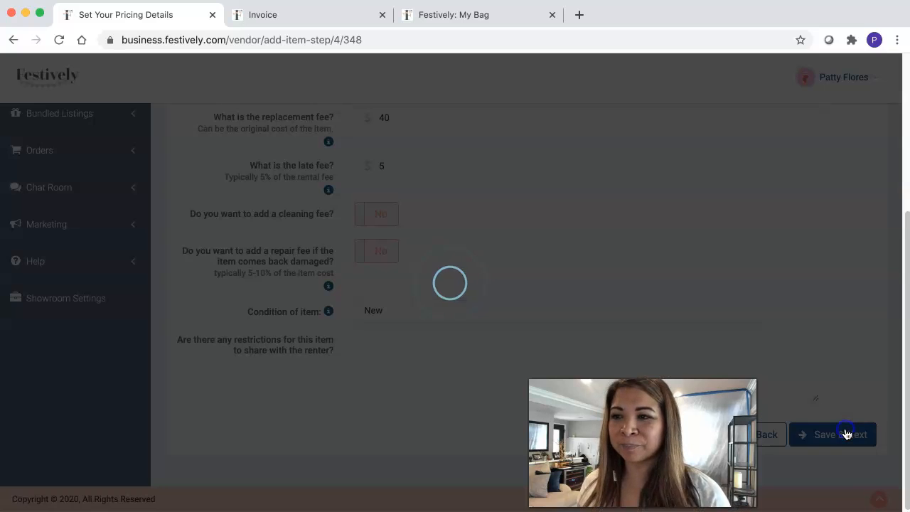
- Allow clients to book instantly and require 1 day of notice before a booking
scroll(857, 361, "down", 1)
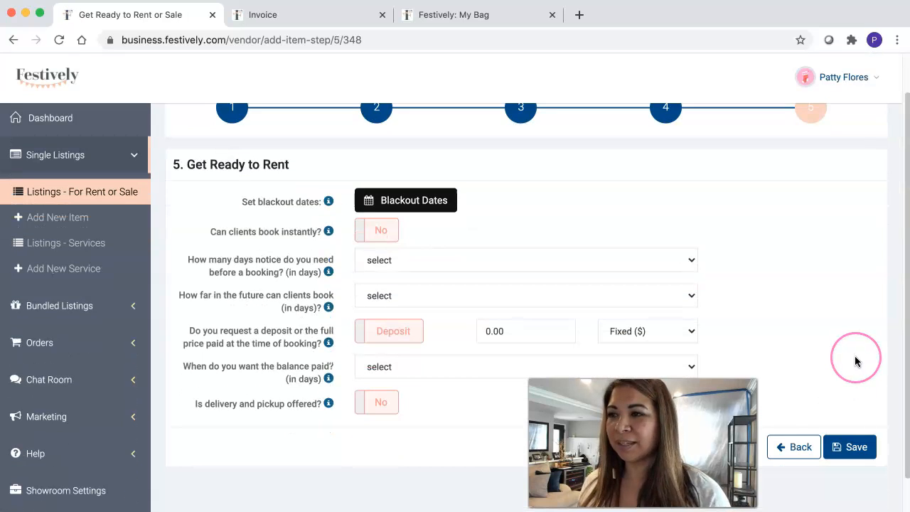
left_click(377, 216)
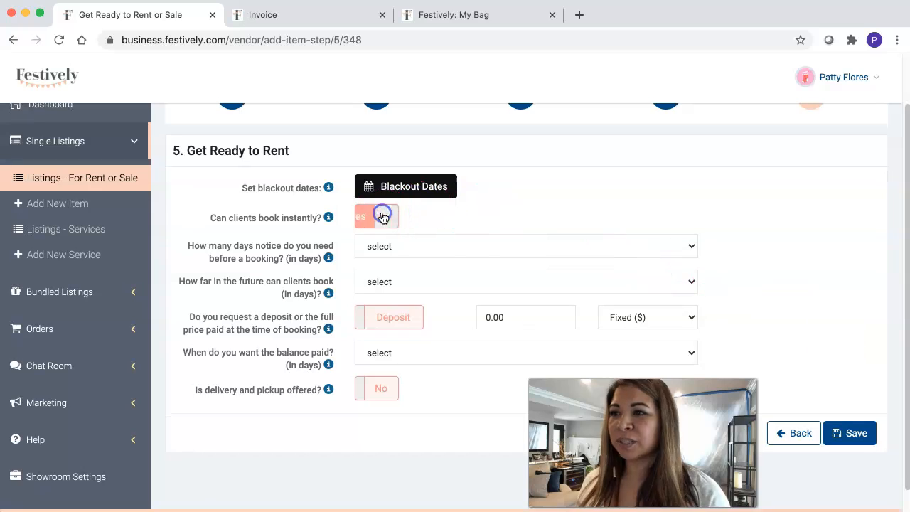
left_click(472, 250)
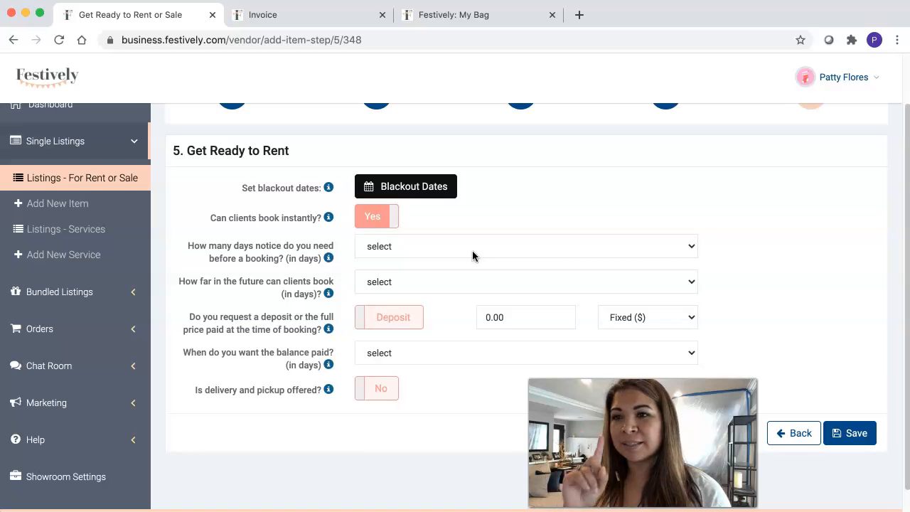
left_click(471, 248)
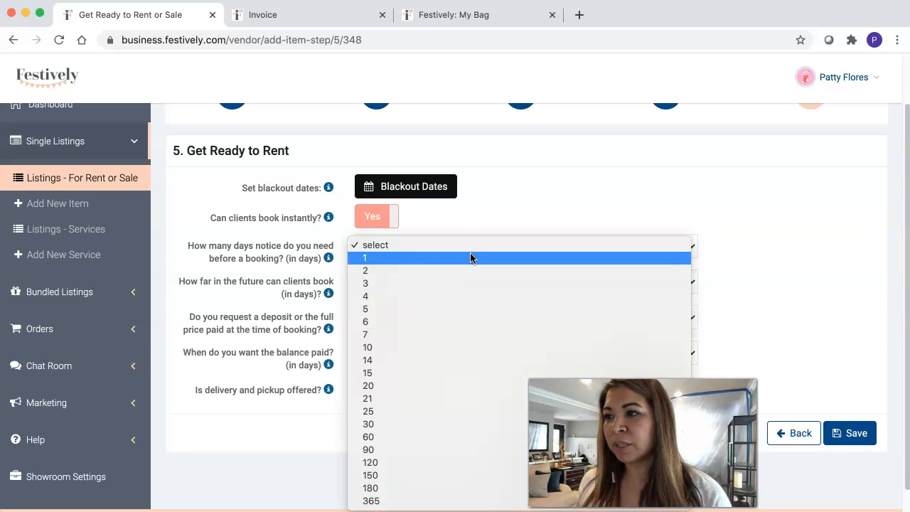
left_click(472, 257)
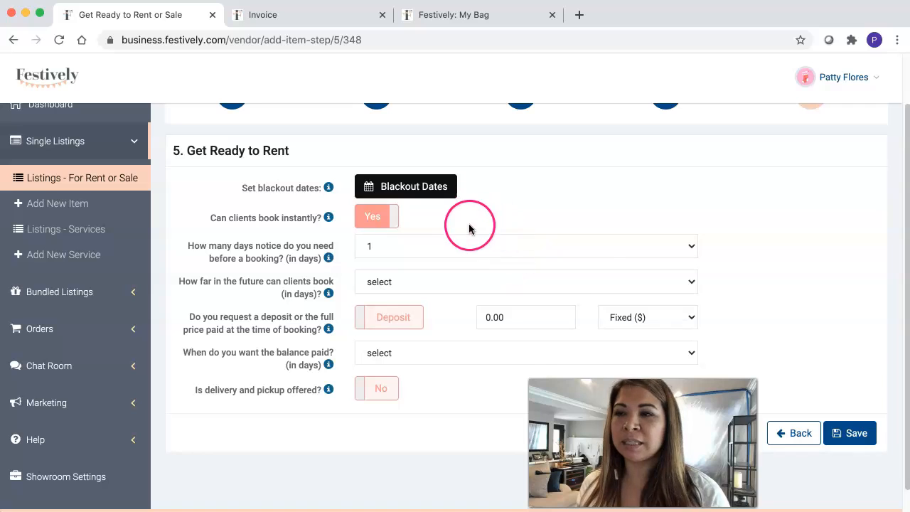
- Let clients book up to 60 days in the future and request the full price at the time of booking
left_click(568, 284)
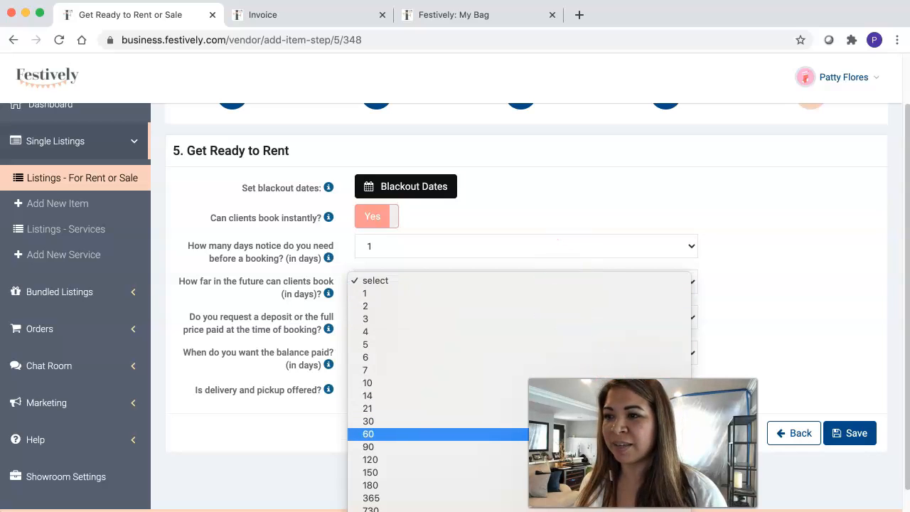
left_click(367, 434)
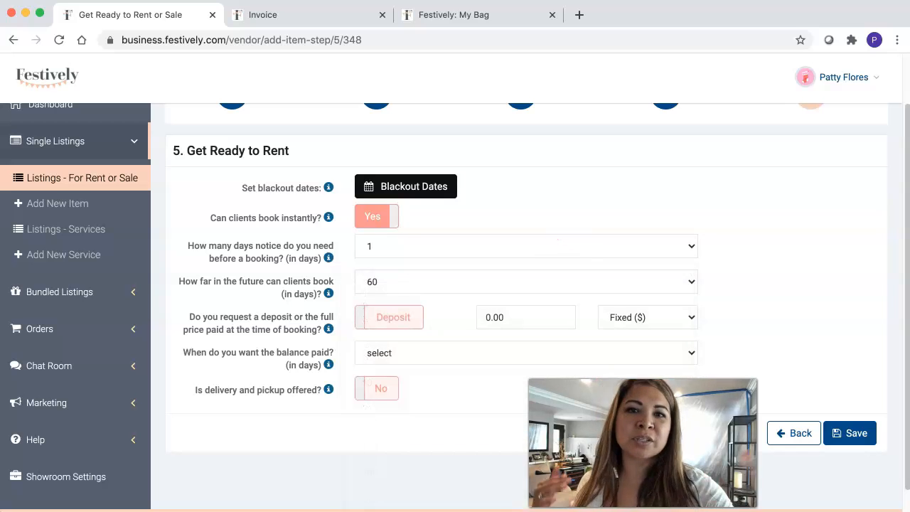
left_click(415, 320)
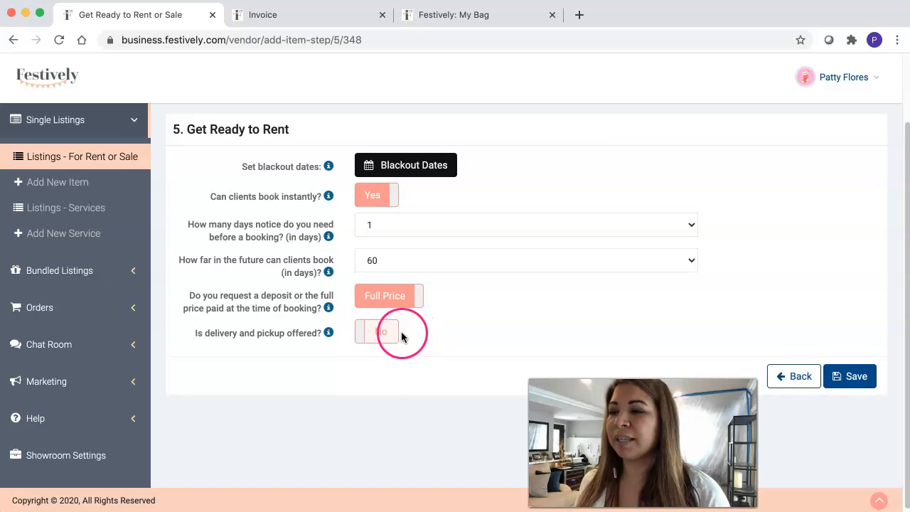
- Offer delivery and pickup within a 20-mile radius of the home base at .30 per mile
left_click(392, 334)
scroll(390, 329, "down", 1)
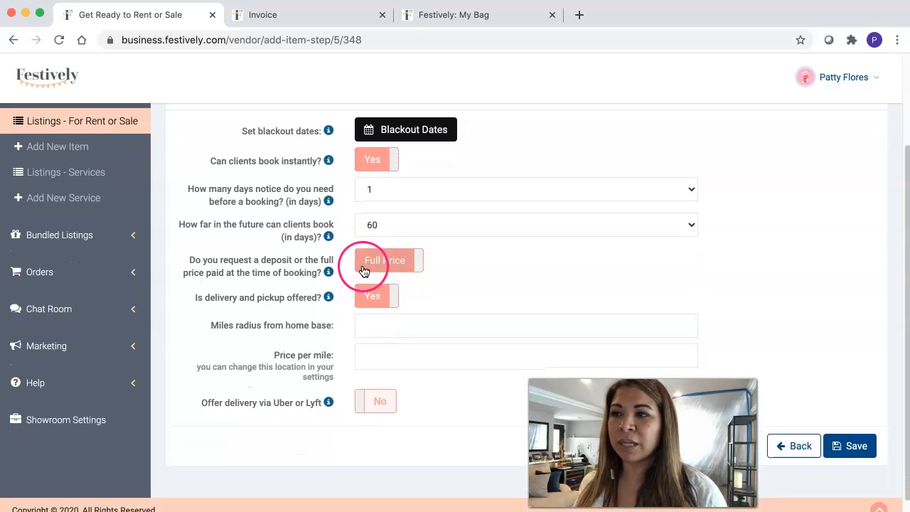
scroll(500, 321, "down", 1)
left_click(481, 322)
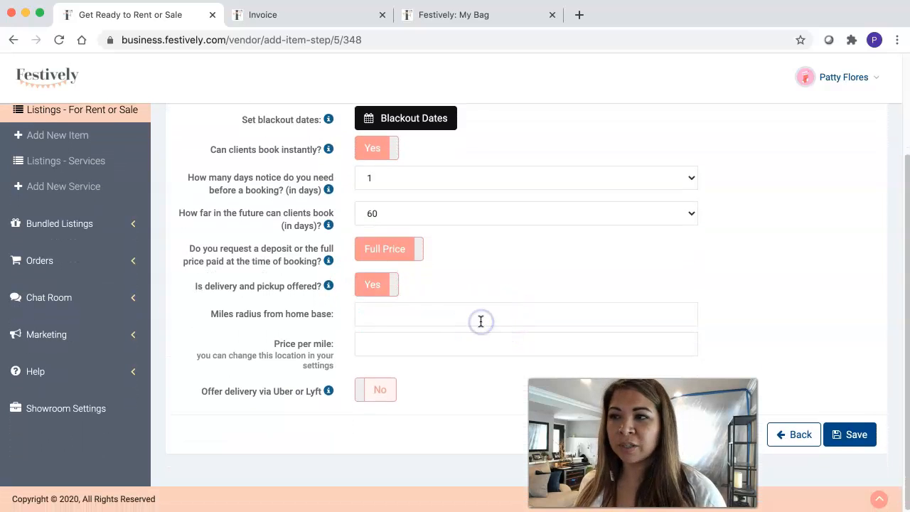
left_click(444, 345)
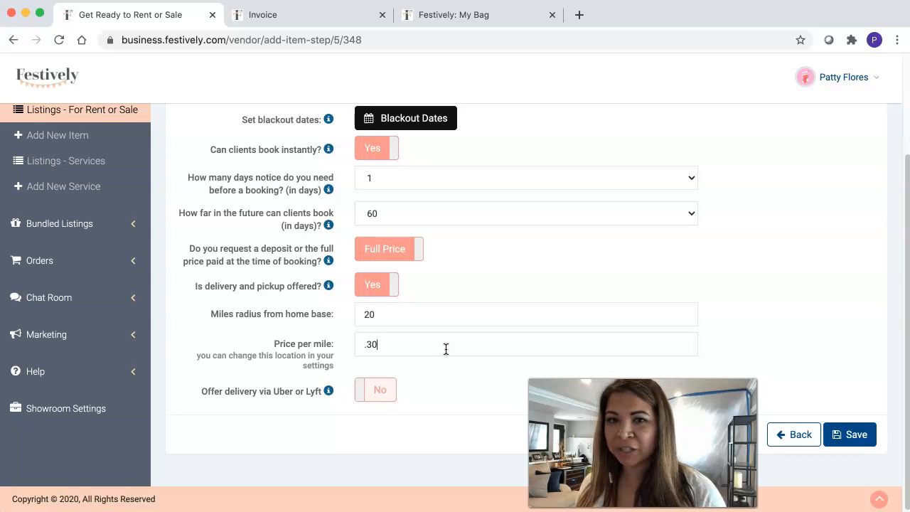
- Save the finished delivery-included listing and return to the table of managed listings
left_click_drag(446, 349, 443, 401)
left_click(853, 435)
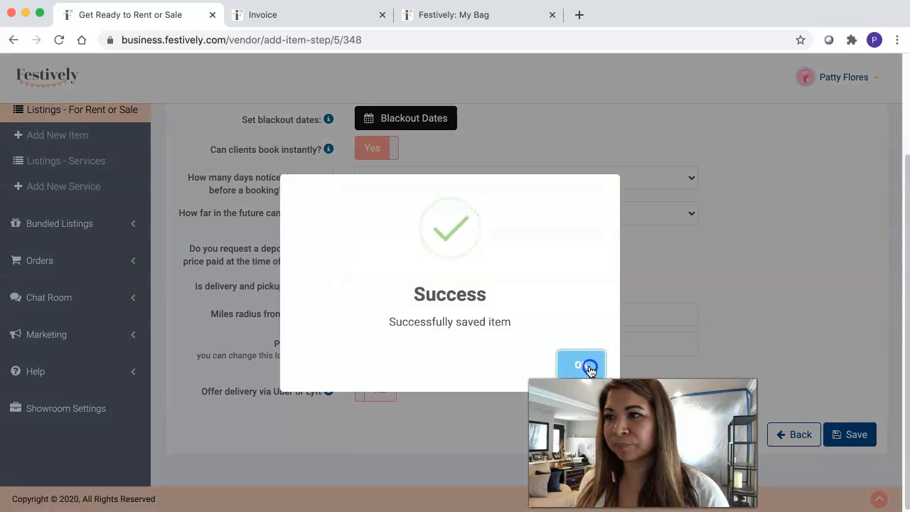
left_click(588, 366)
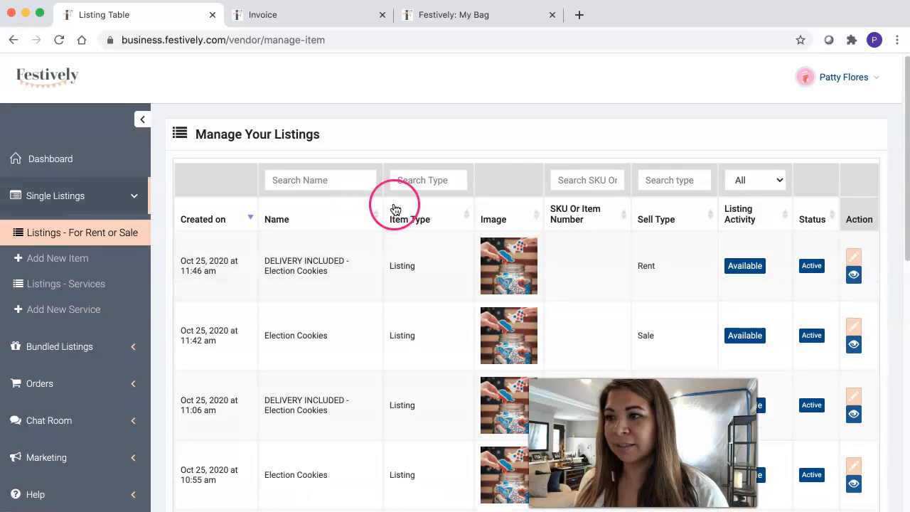
scroll(374, 331, "down", 1)
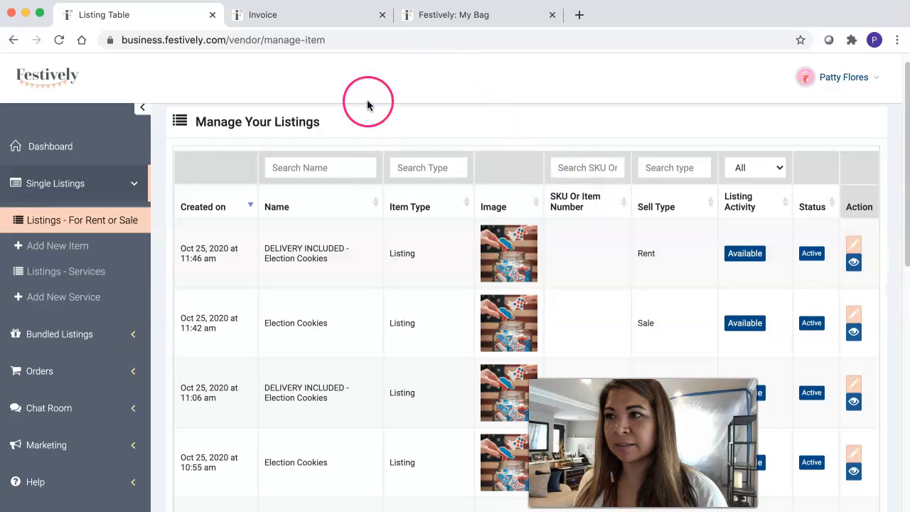
- Switch to the customer storefront and browse from its home page to the products of the Elections theme
left_click(461, 14)
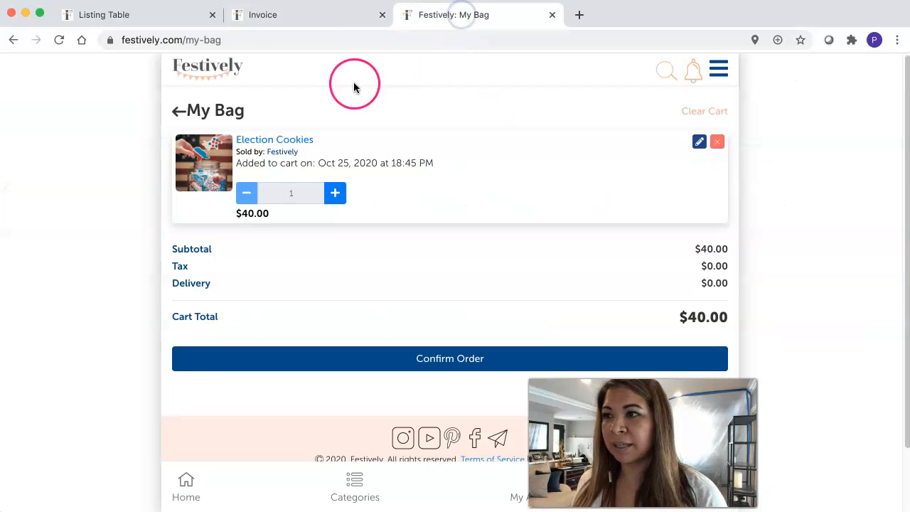
left_click(217, 67)
scroll(260, 274, "down", 5)
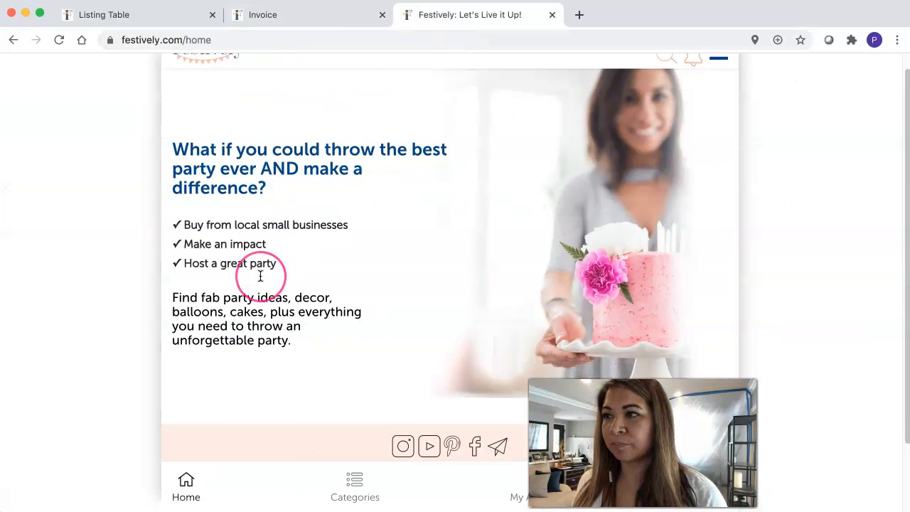
scroll(261, 275, "down", 5)
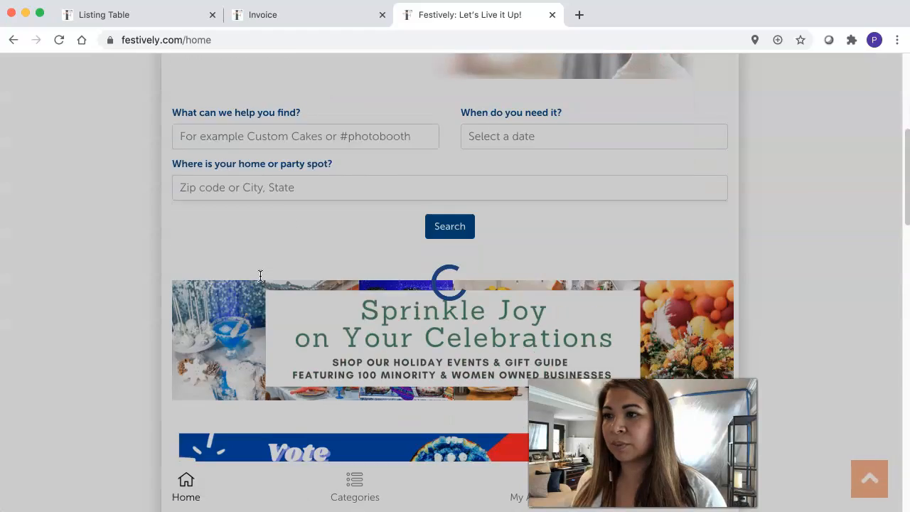
left_click(423, 311)
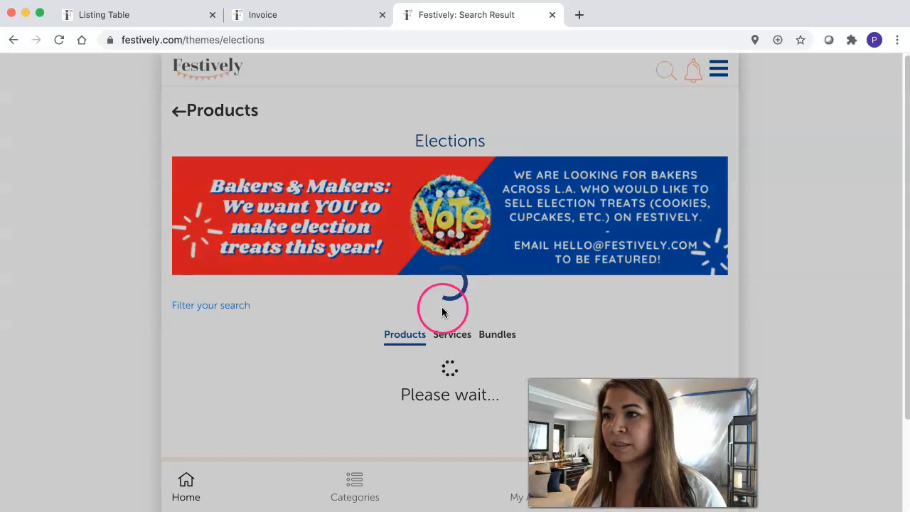
scroll(813, 310, "down", 2)
scroll(813, 309, "down", 1)
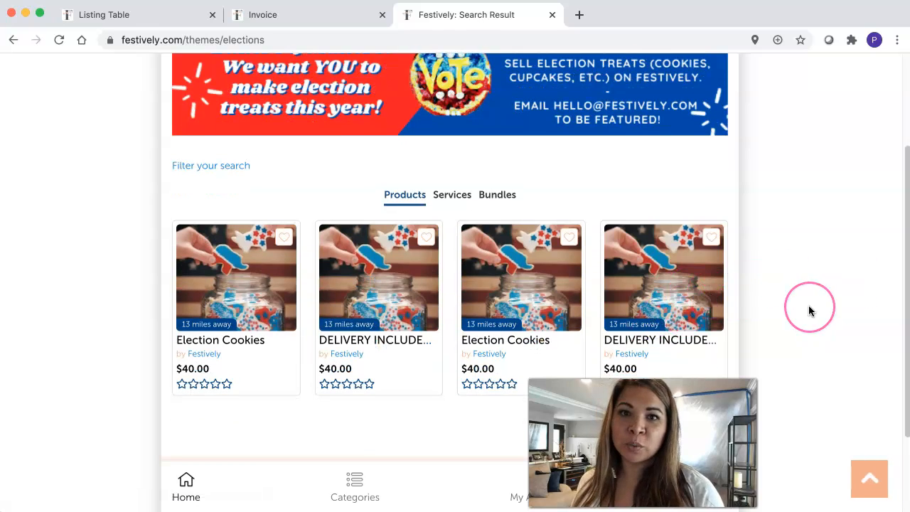
- Open the last DELIVERY INCLUDED - Election Cookies product and review its description, hashtags and location map
scroll(809, 311, "down", 1)
left_click(672, 246)
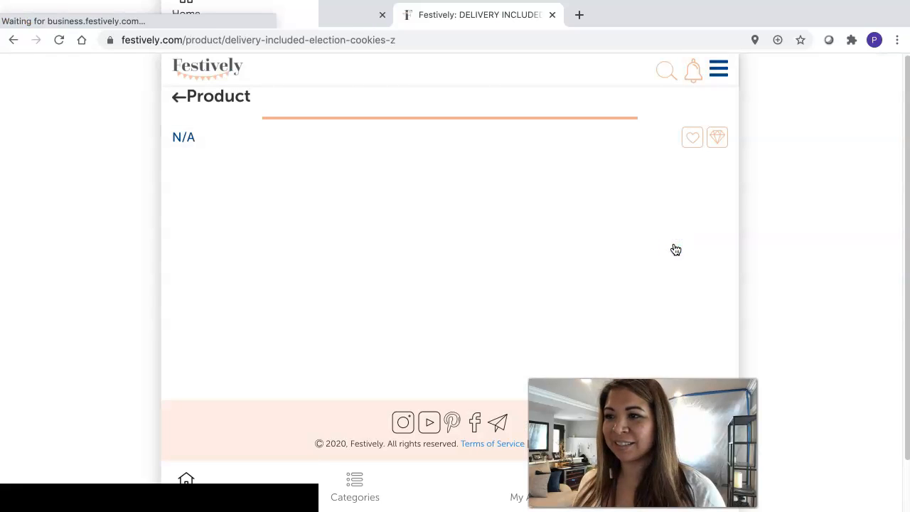
scroll(788, 308, "down", 3)
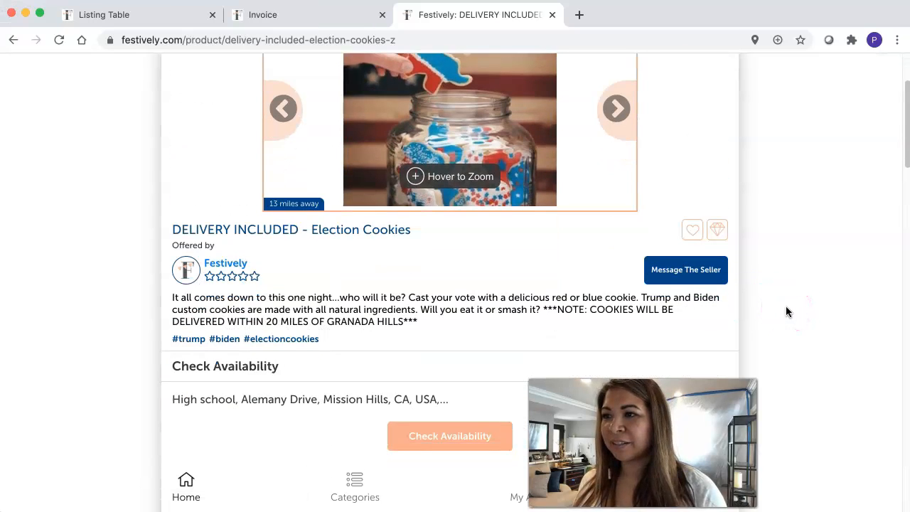
scroll(787, 311, "down", 3)
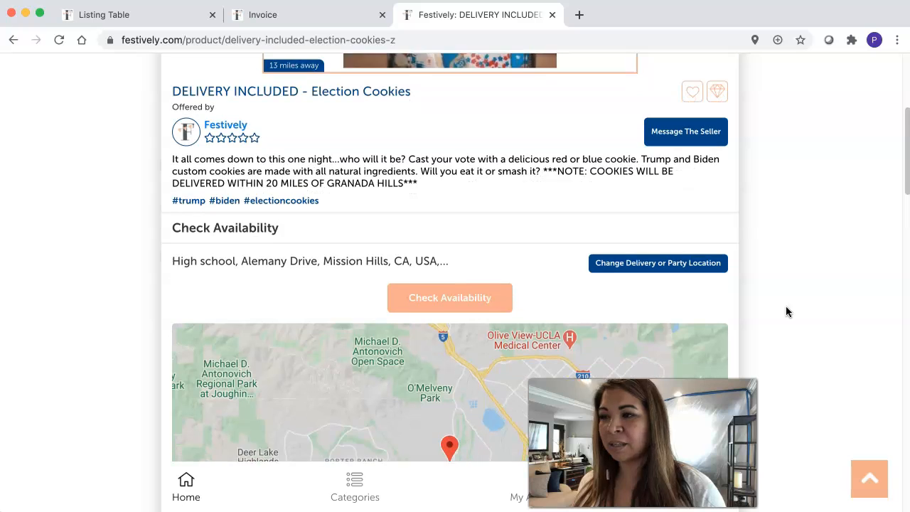
scroll(787, 312, "down", 3)
- Check the DELIVERY INCLUDED - Election Cookies product's availability at the chosen location for October 27, 2020
left_click(459, 183)
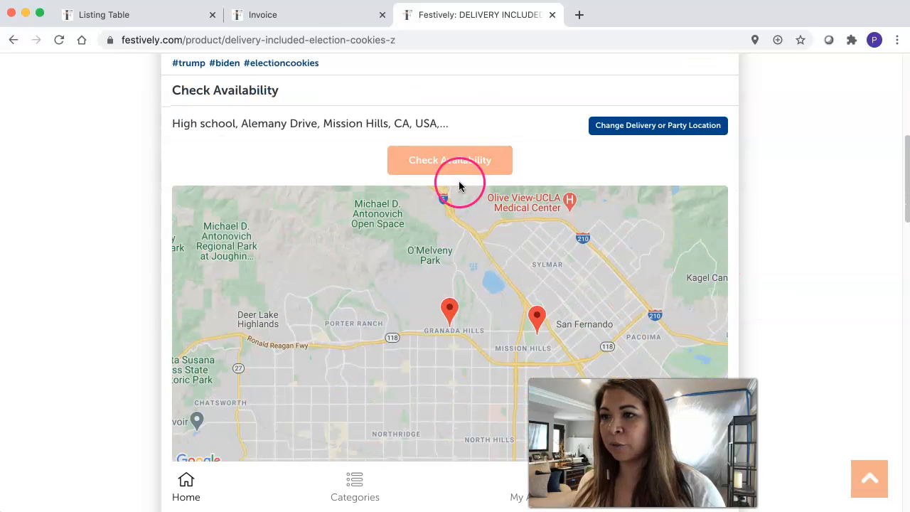
scroll(877, 297, "down", 1)
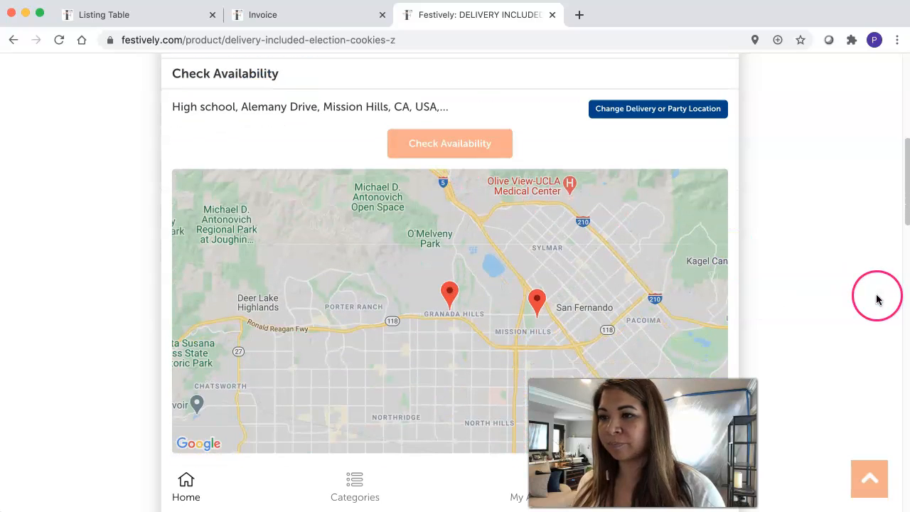
left_click(456, 145)
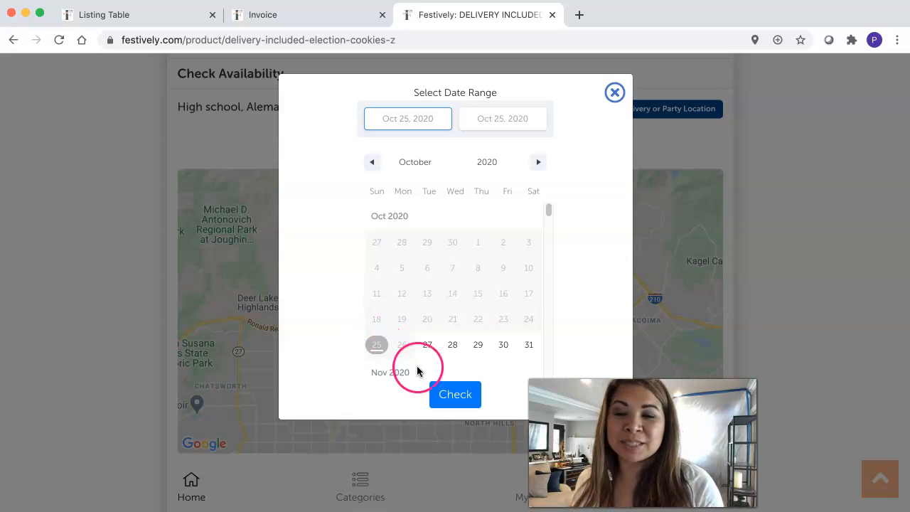
left_click(427, 346)
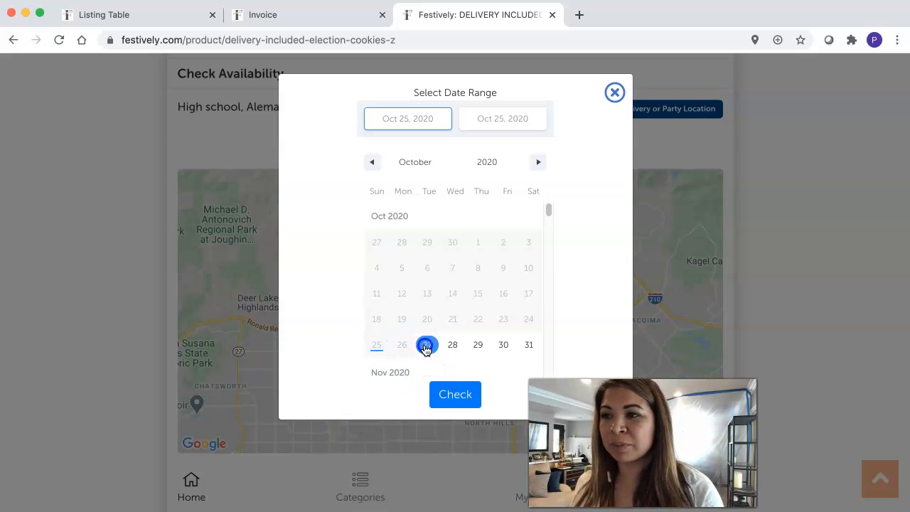
left_click(460, 395)
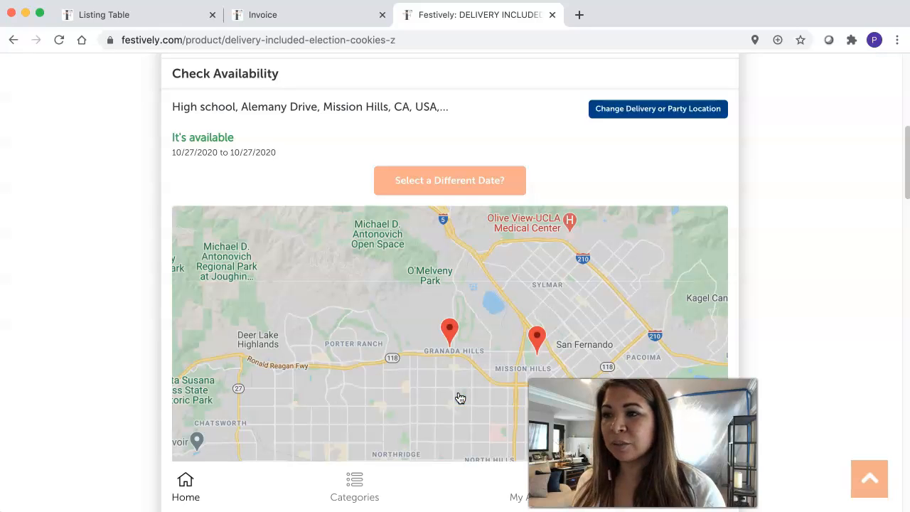
- Choose the red color for the DELIVERY INCLUDED - Election Cookies rental and add it to the bag
left_click(396, 362)
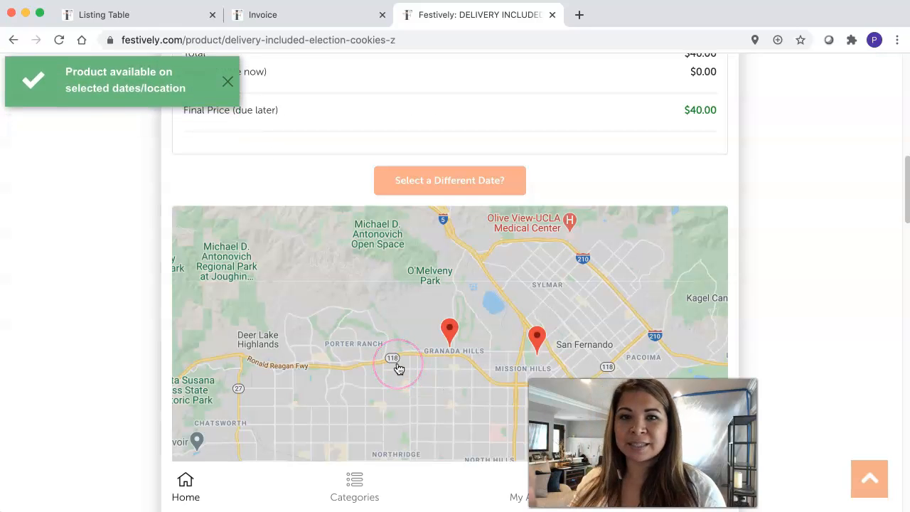
left_click(275, 367)
left_click(147, 331)
scroll(146, 331, "down", 5)
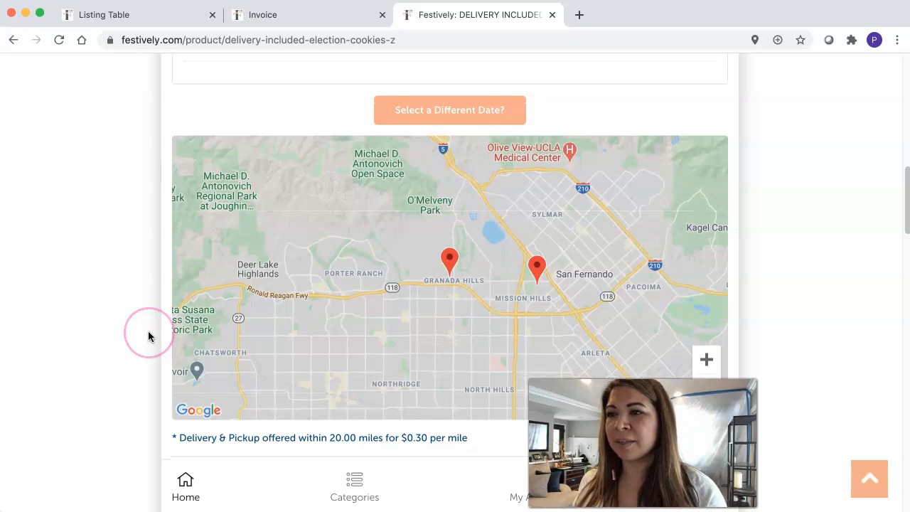
scroll(148, 333, "down", 4)
left_click(360, 262)
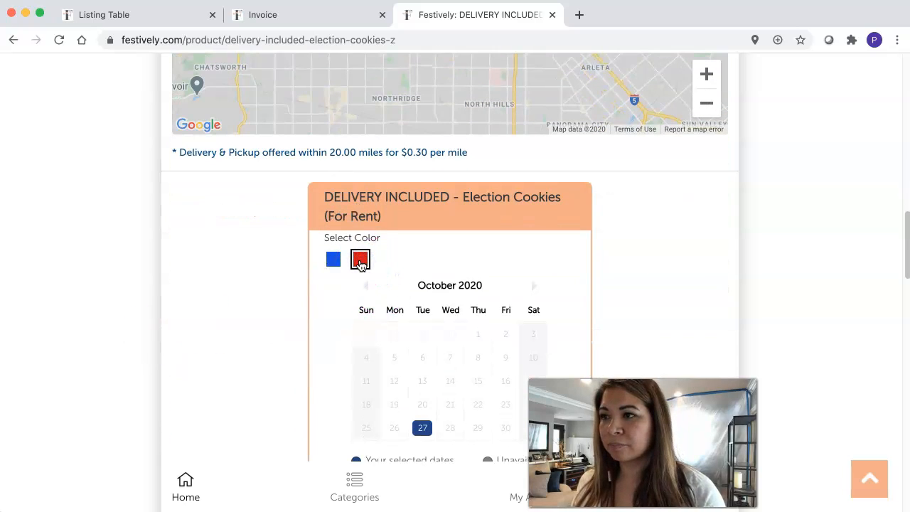
scroll(427, 391, "down", 4)
left_click(441, 368)
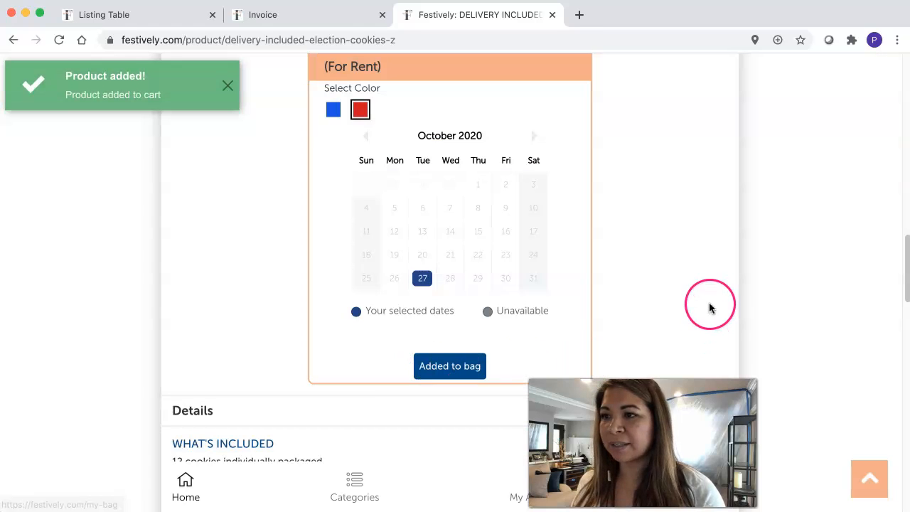
- Open the shopping bag from the product page and review both Election Cookies items and the cart costs
scroll(710, 308, "down", 7)
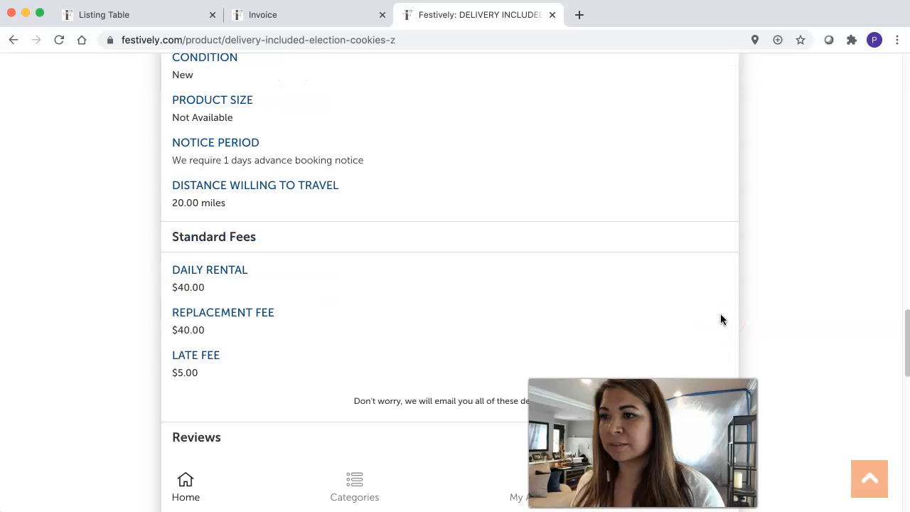
scroll(720, 319, "up", 10)
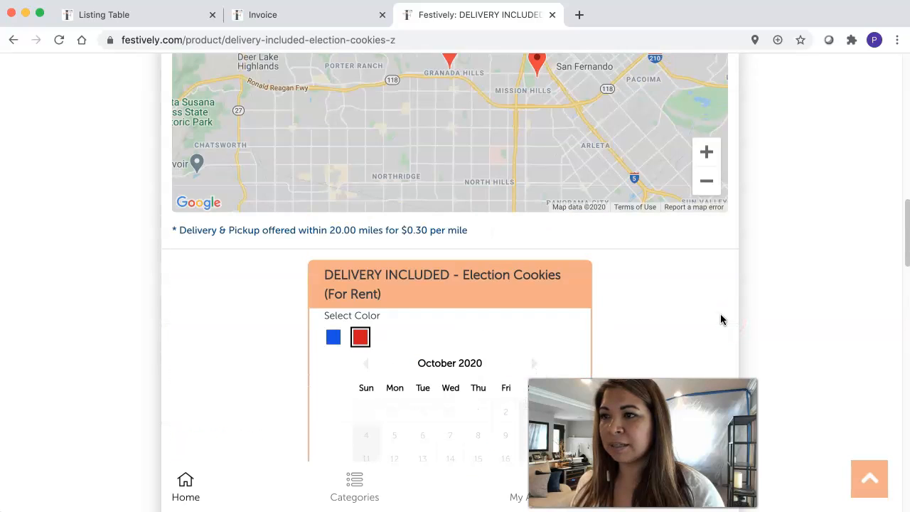
scroll(720, 319, "up", 12)
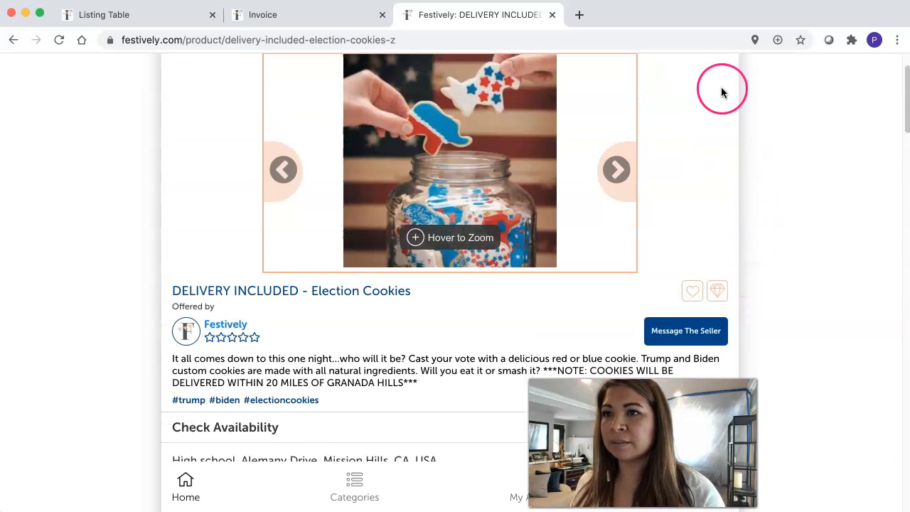
scroll(722, 93, "up", 2)
left_click(714, 69)
left_click(793, 169)
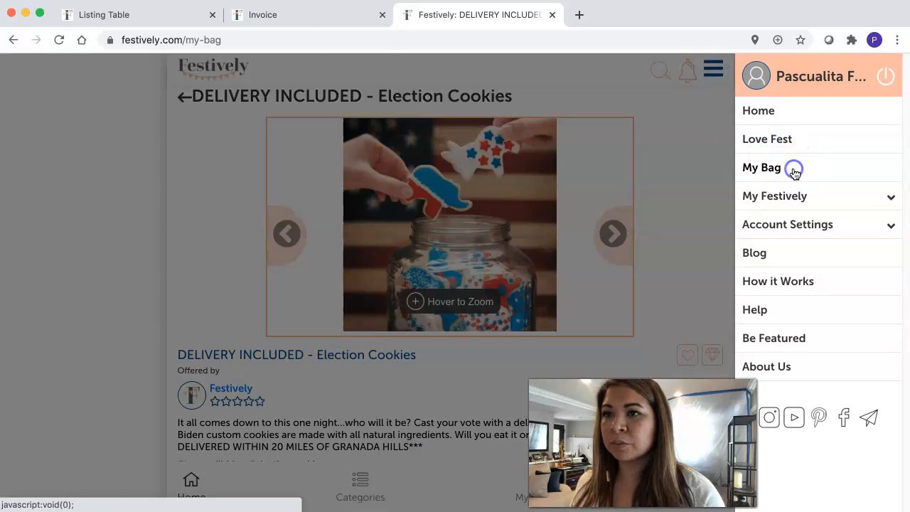
scroll(803, 266, "down", 1)
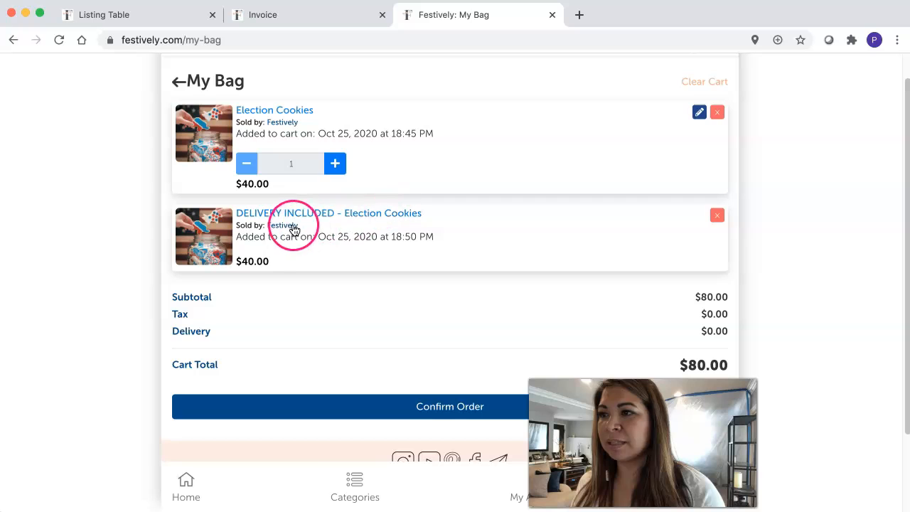
scroll(386, 238, "down", 2)
scroll(388, 247, "up", 3)
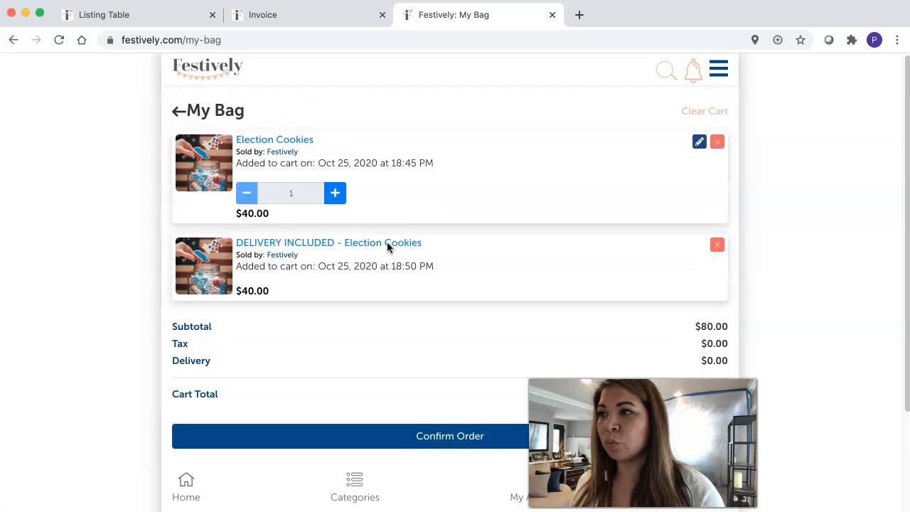
scroll(355, 213, "down", 2)
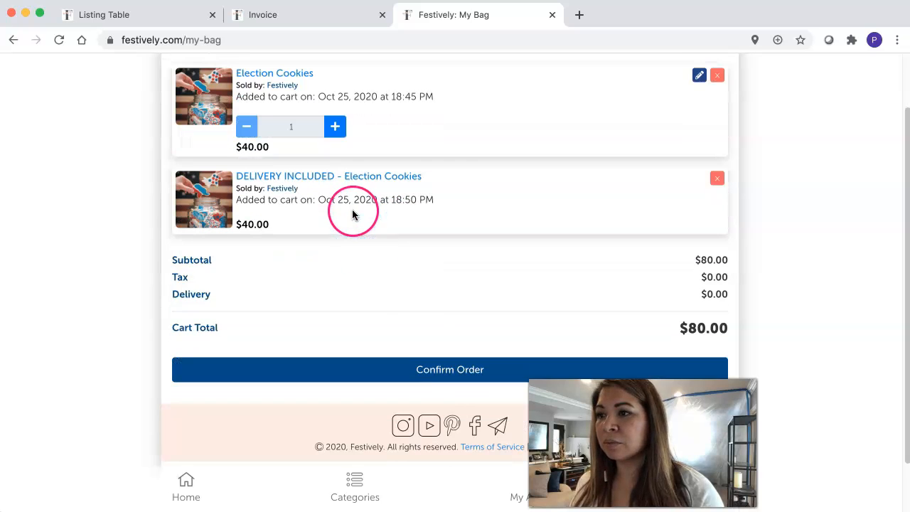
- Confirm the order, review its summary, and proceed to checkout after accepting the order's terms and conditions
left_click(454, 371)
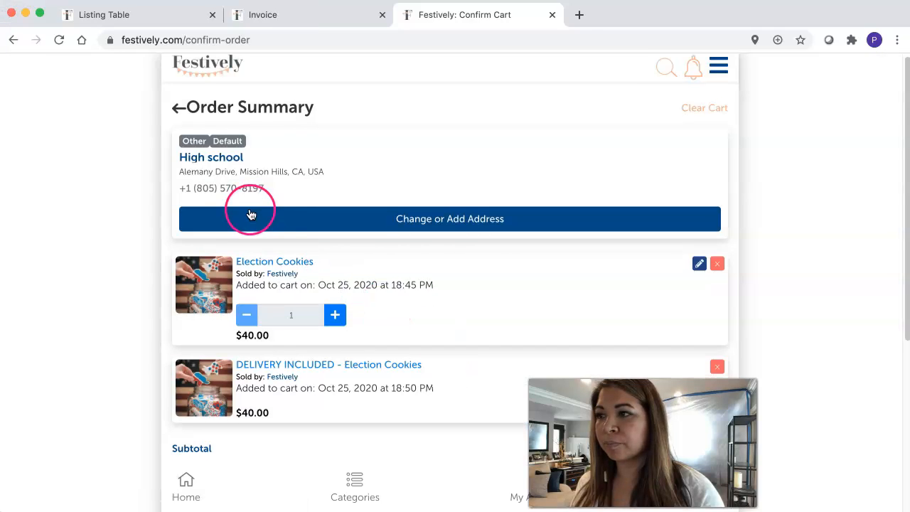
scroll(484, 277, "down", 1)
scroll(485, 278, "down", 5)
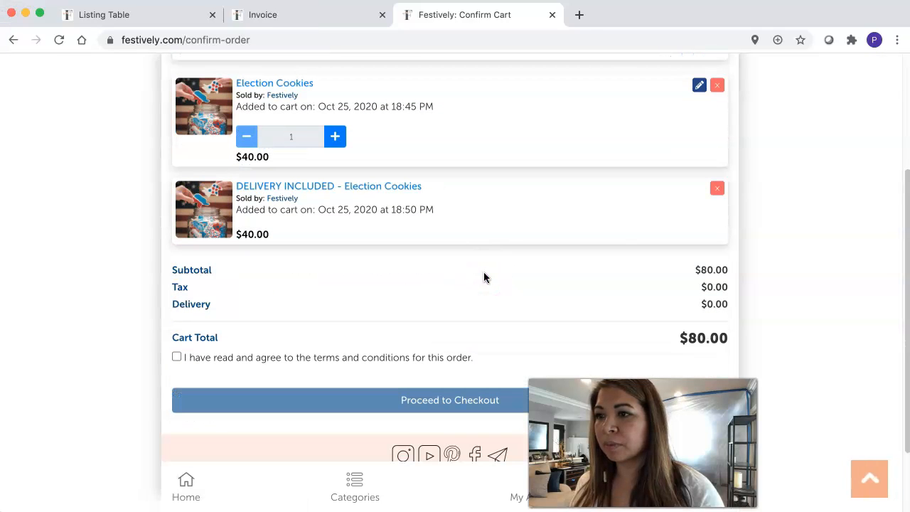
scroll(427, 285, "down", 1)
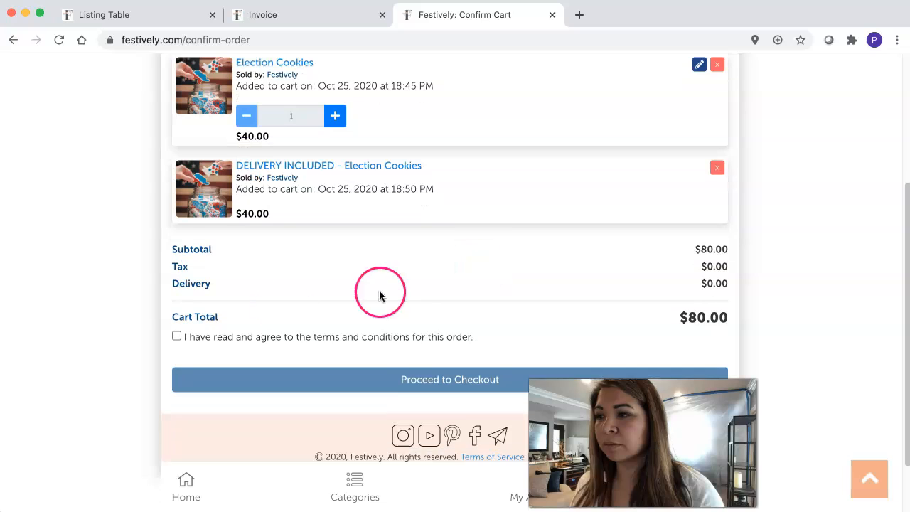
scroll(355, 285, "up", 2)
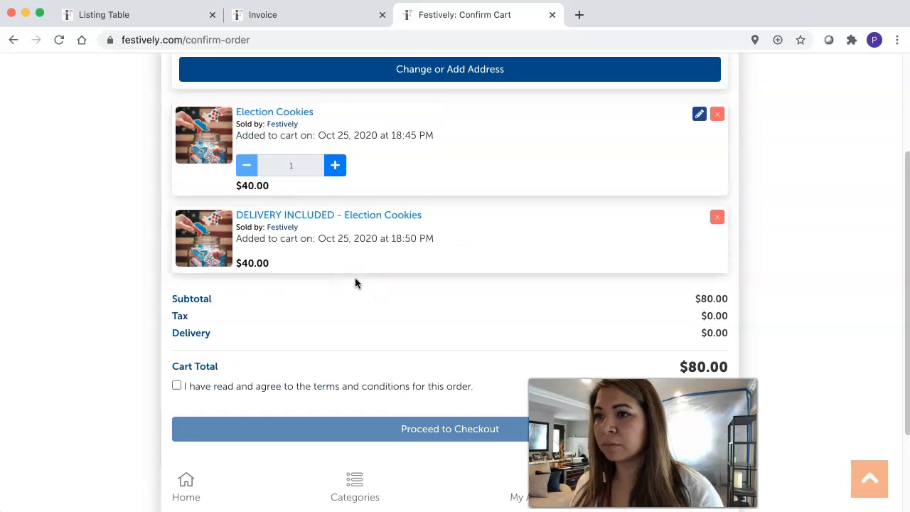
scroll(356, 283, "up", 3)
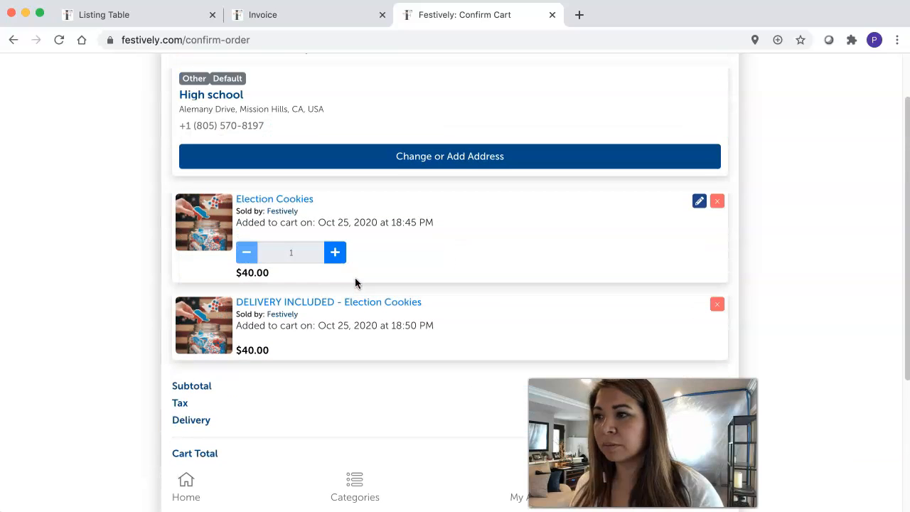
scroll(355, 283, "down", 3)
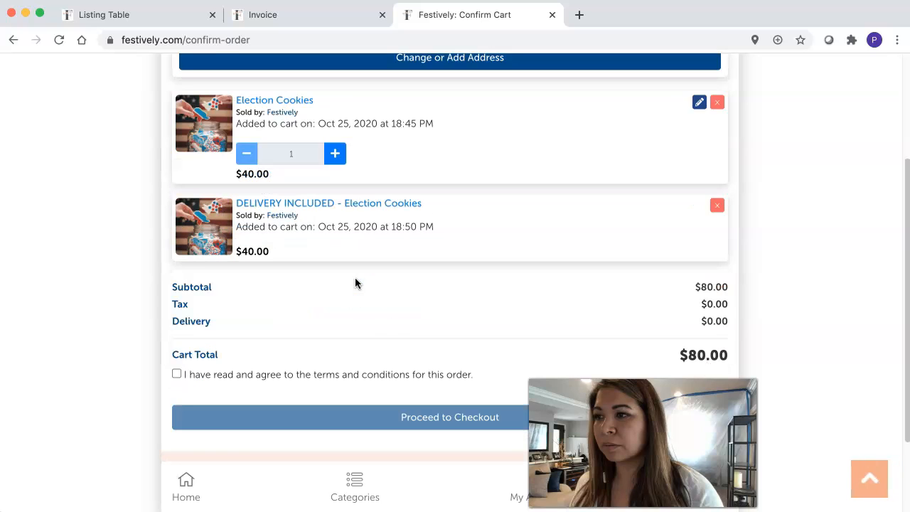
left_click(346, 374)
left_click(418, 417)
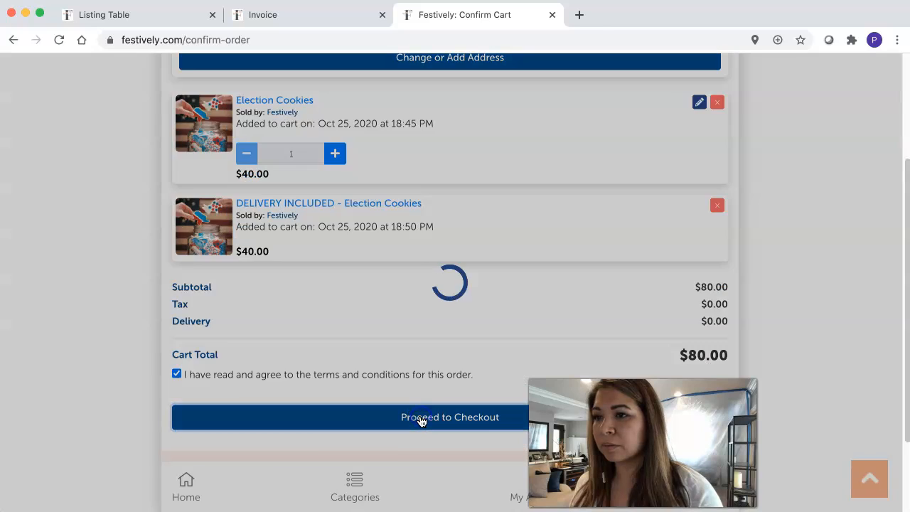
- Return from checkout to the shopping bag and examine the delivery charge in the cart costs
left_click(178, 111)
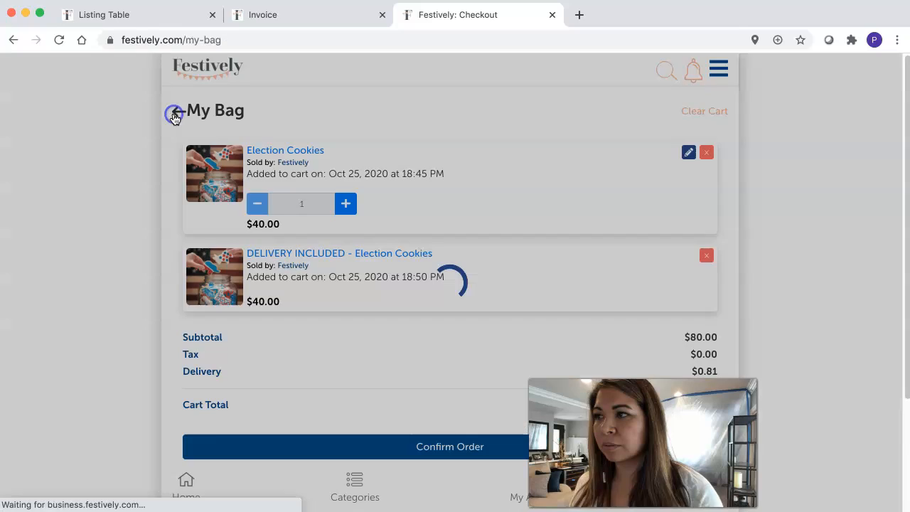
left_click(279, 150)
scroll(284, 154, "down", 1)
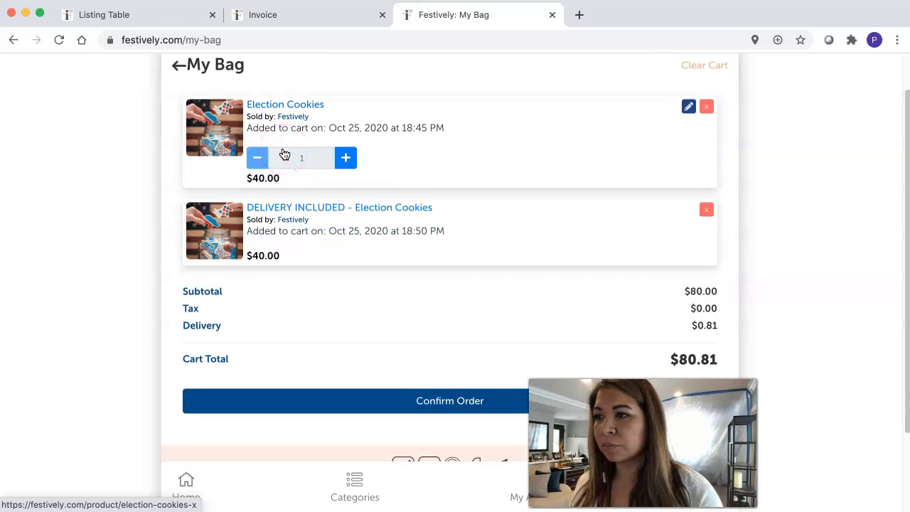
scroll(667, 272, "down", 1)
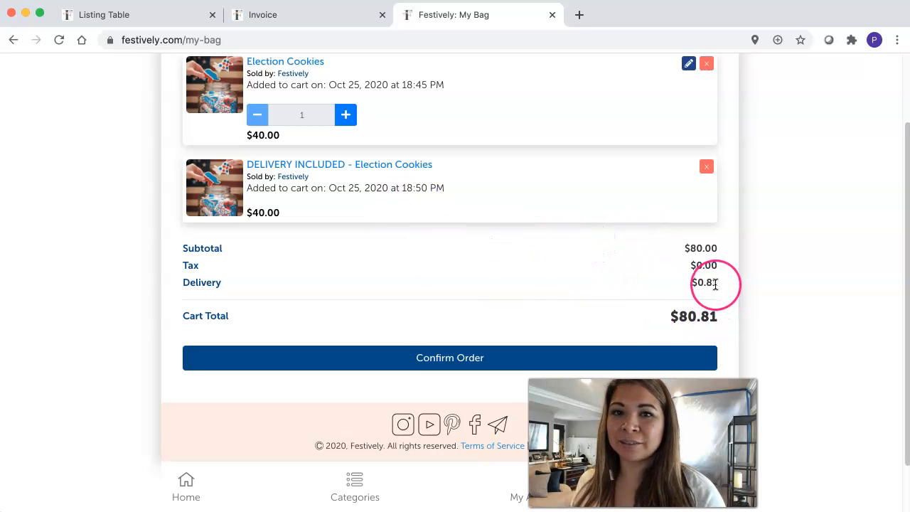
left_click_drag(671, 296, 722, 288)
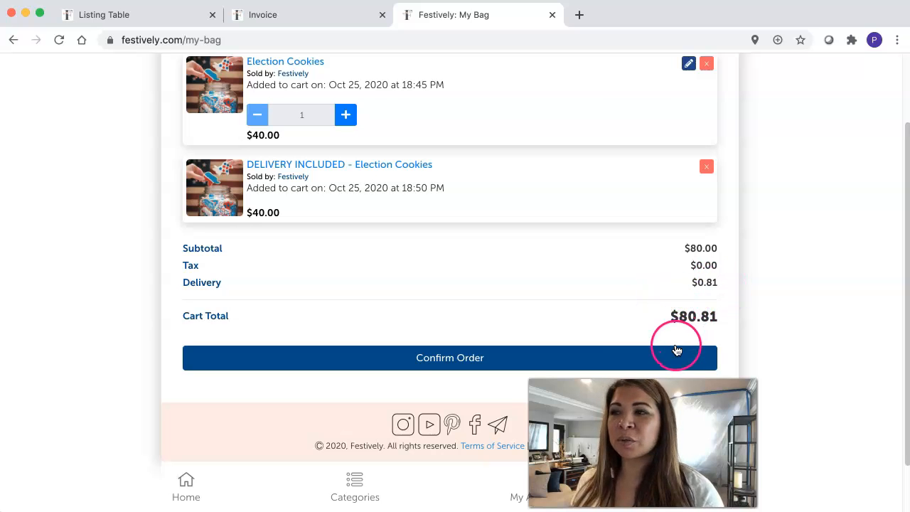
- Confirm the order again from the bag, accept its terms and conditions, and continue to the payment page
left_click(637, 369)
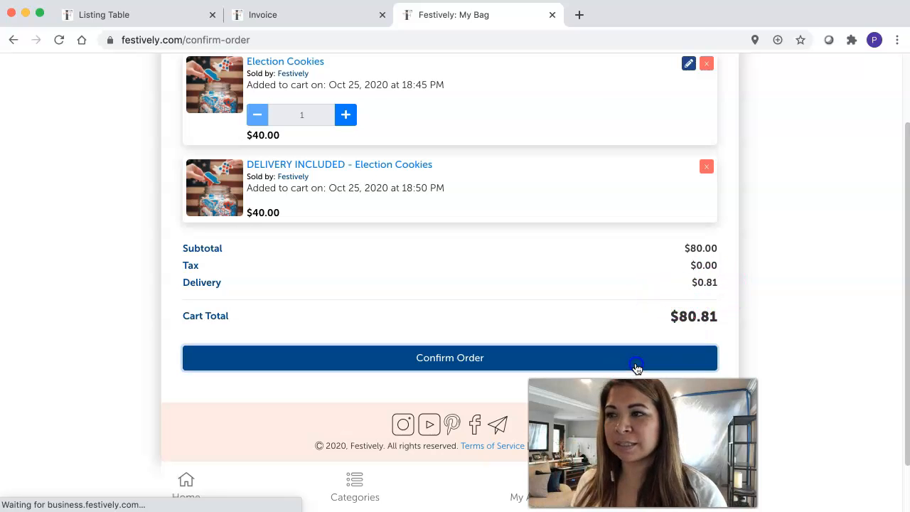
scroll(549, 291, "down", 2)
scroll(549, 291, "down", 2)
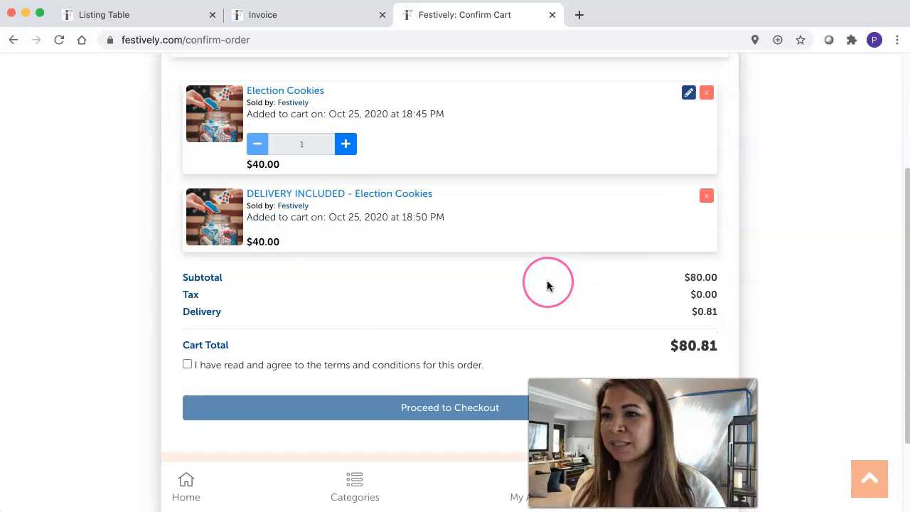
scroll(548, 286, "down", 2)
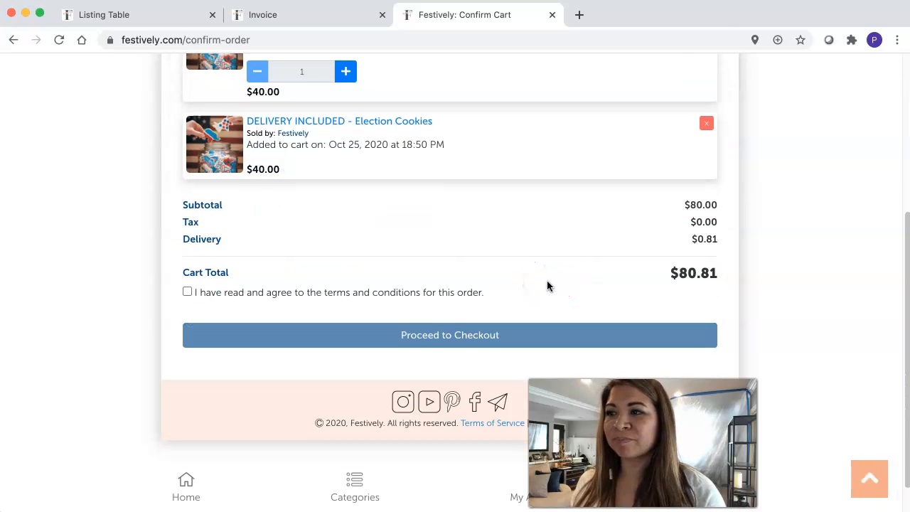
left_click(440, 296)
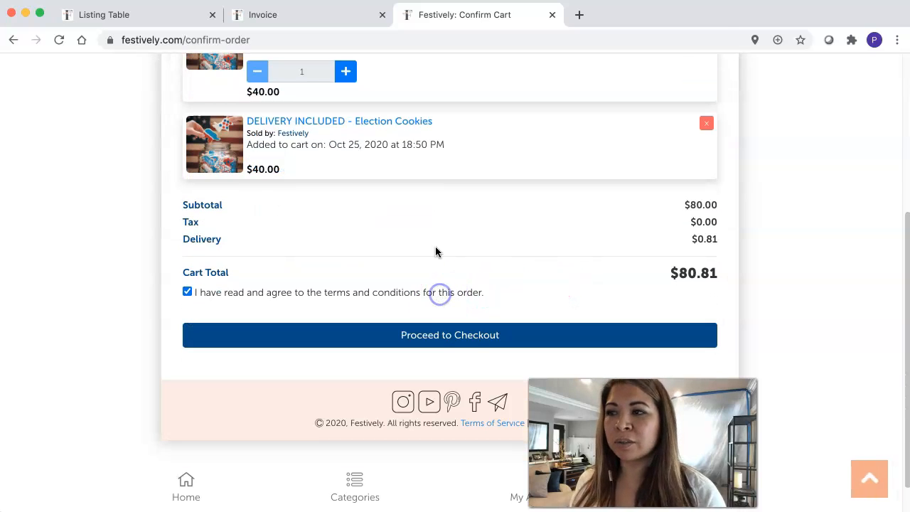
left_click(460, 339)
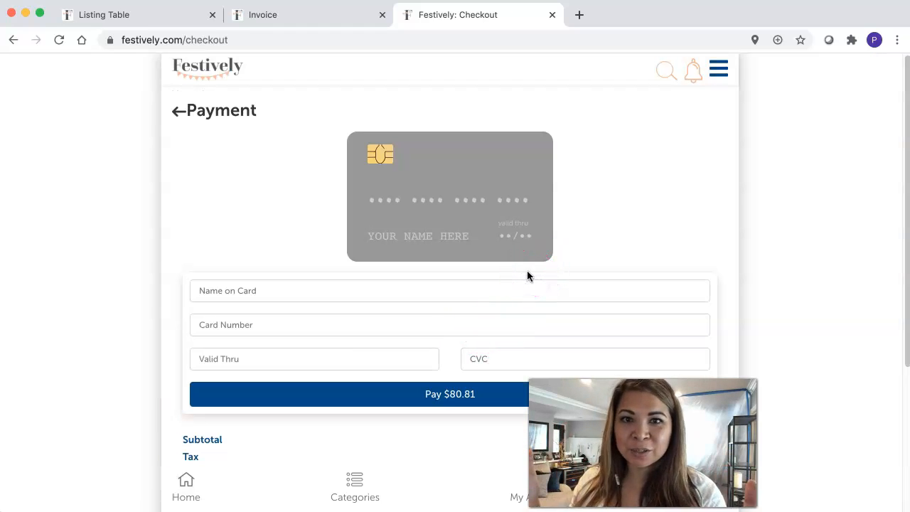
- Switch from the customer payment page back to the business account's table of managed listings
left_click(264, 8)
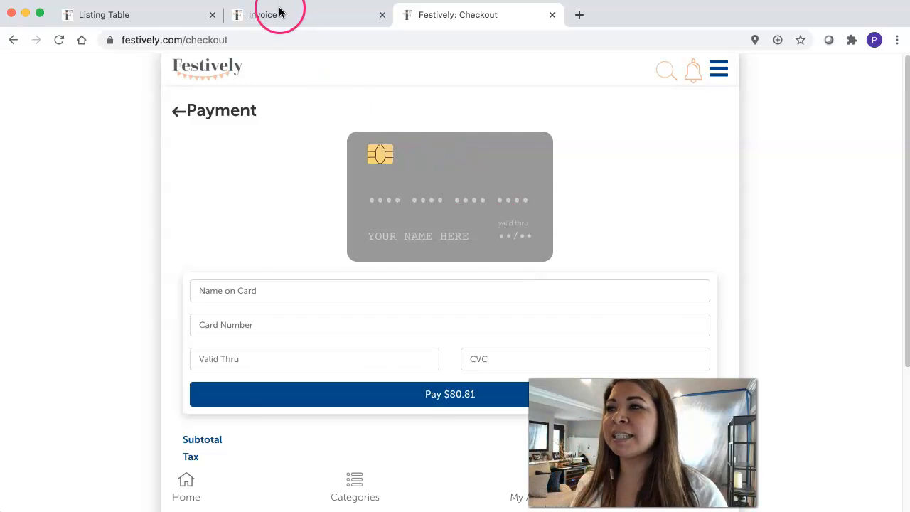
left_click(152, 14)
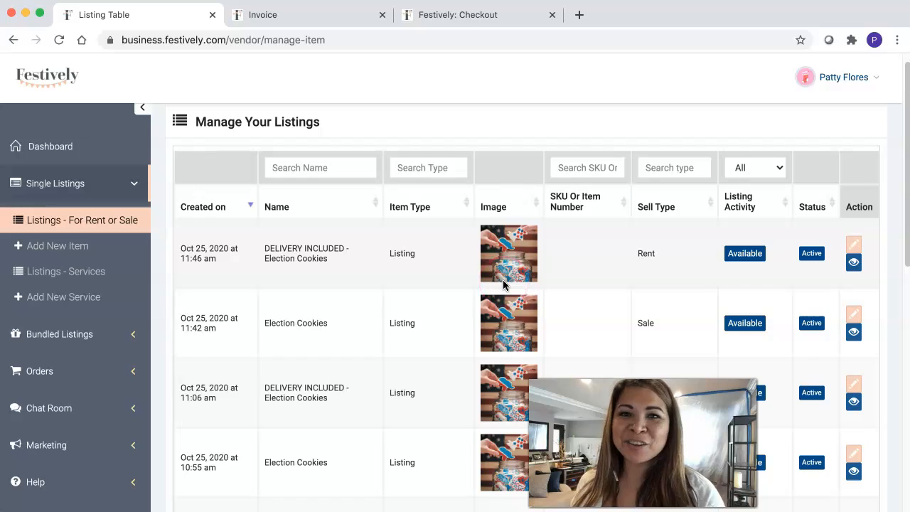
left_click(418, 375)
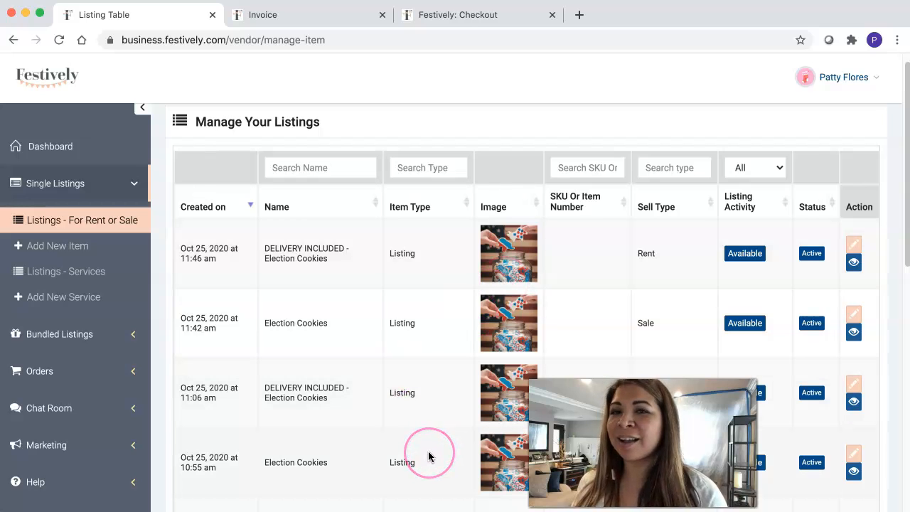